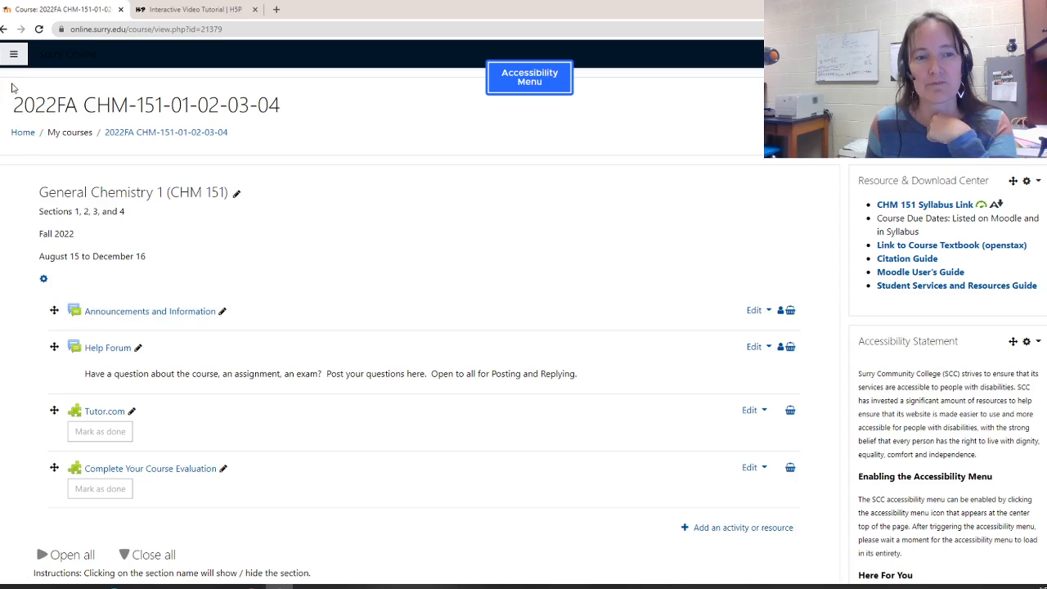
# Open the course's Content bank from the navigation drawer
pyautogui.click(13, 54)
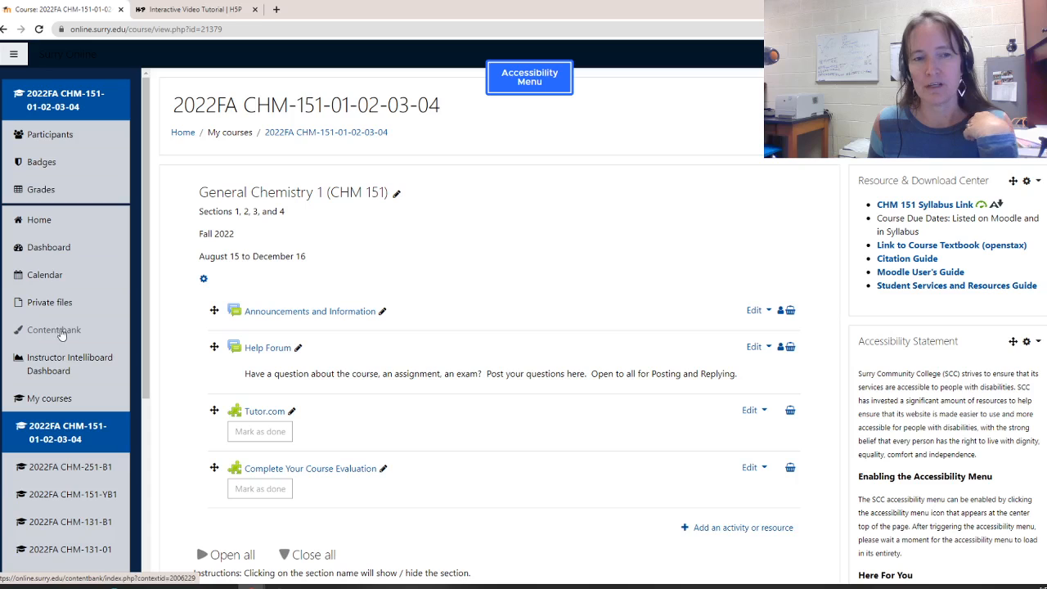
pyautogui.scroll(-4, 58, 335)
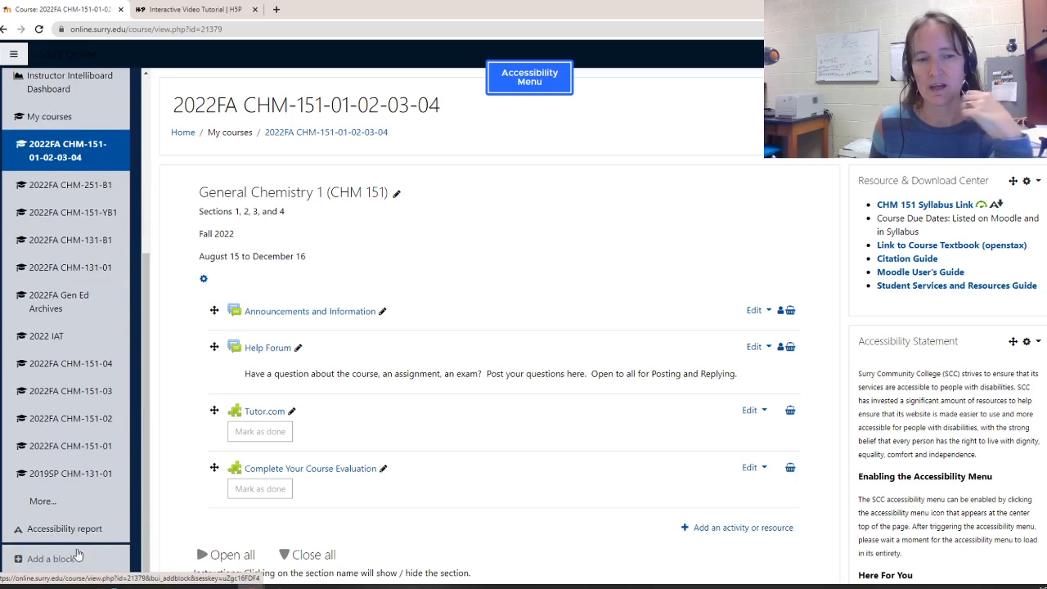
pyautogui.scroll(3, 65, 178)
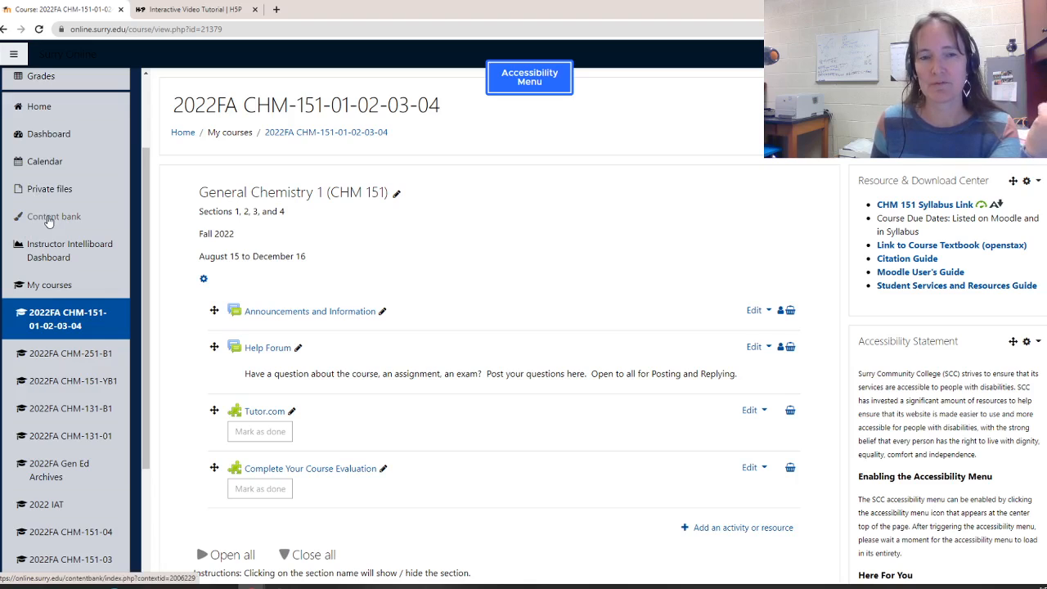
pyautogui.click(49, 217)
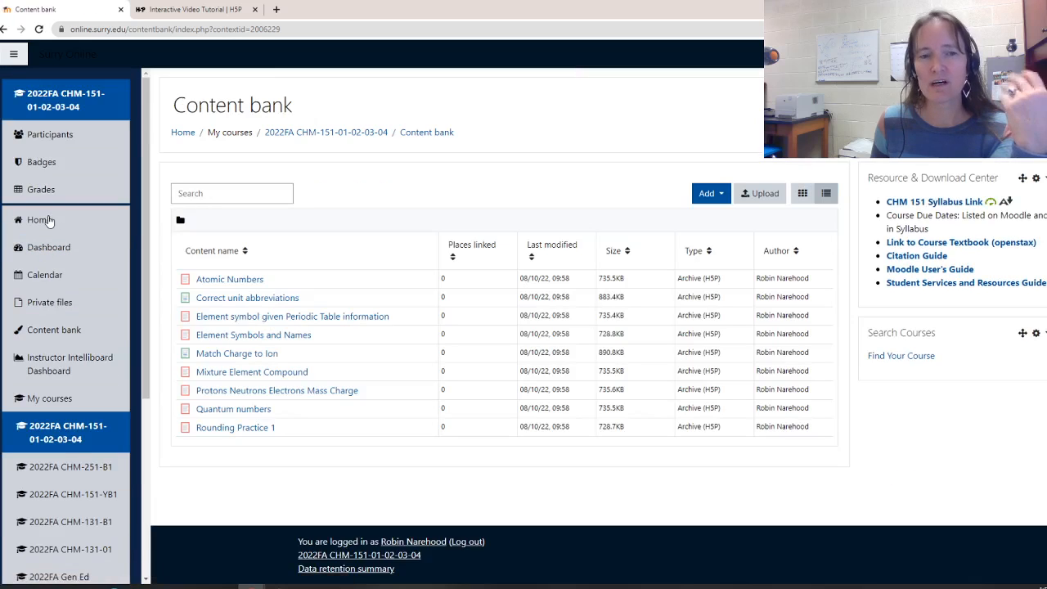
# Start adding new Drag the Words H5P interactive content in the content bank
pyautogui.click(13, 54)
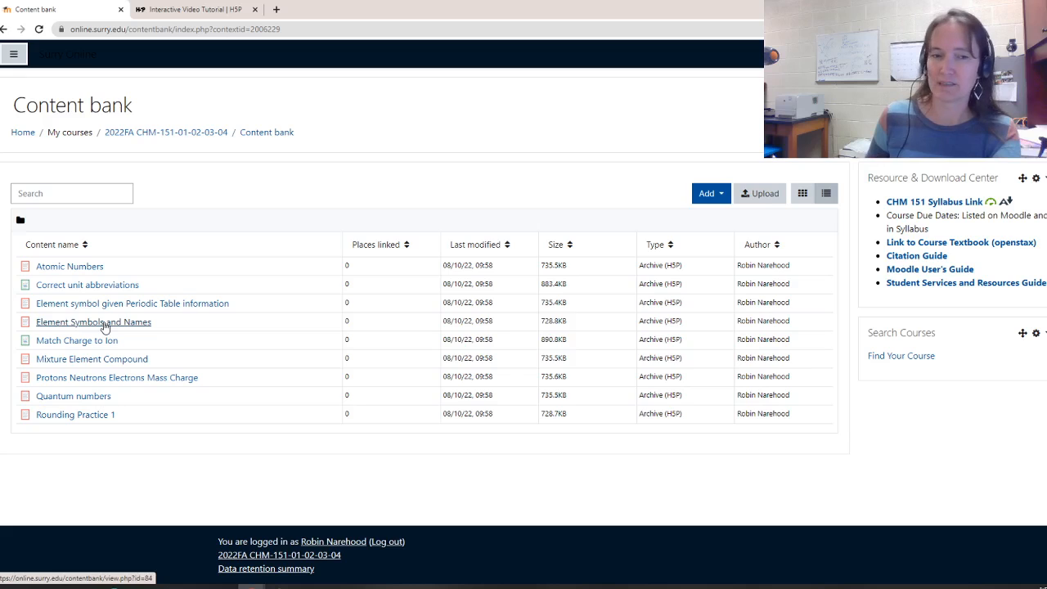
pyautogui.click(707, 194)
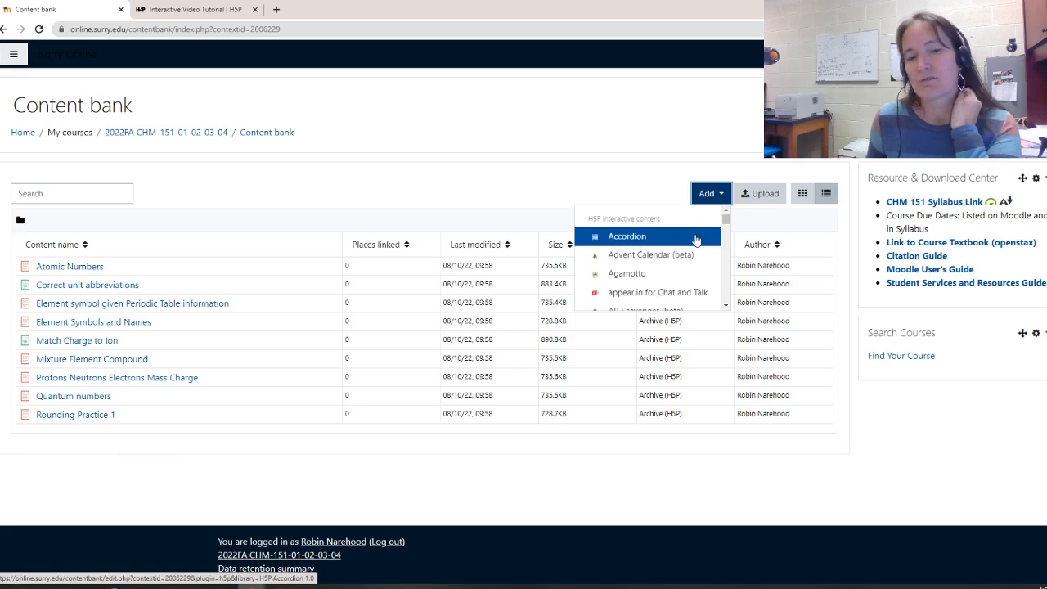
pyautogui.scroll(-3, 695, 239)
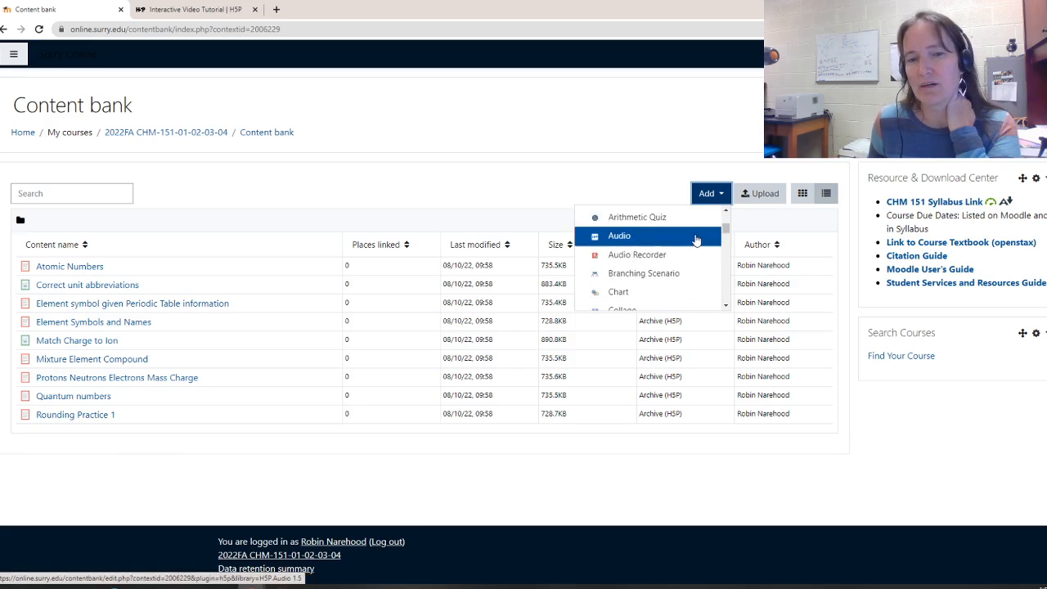
pyautogui.scroll(-6, 695, 239)
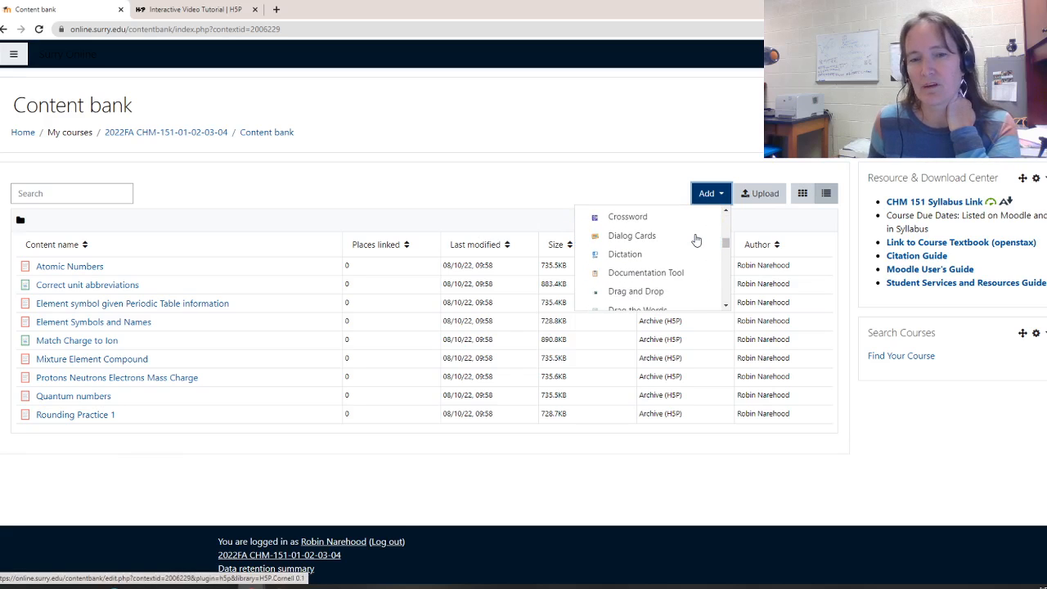
pyautogui.scroll(-1, 695, 239)
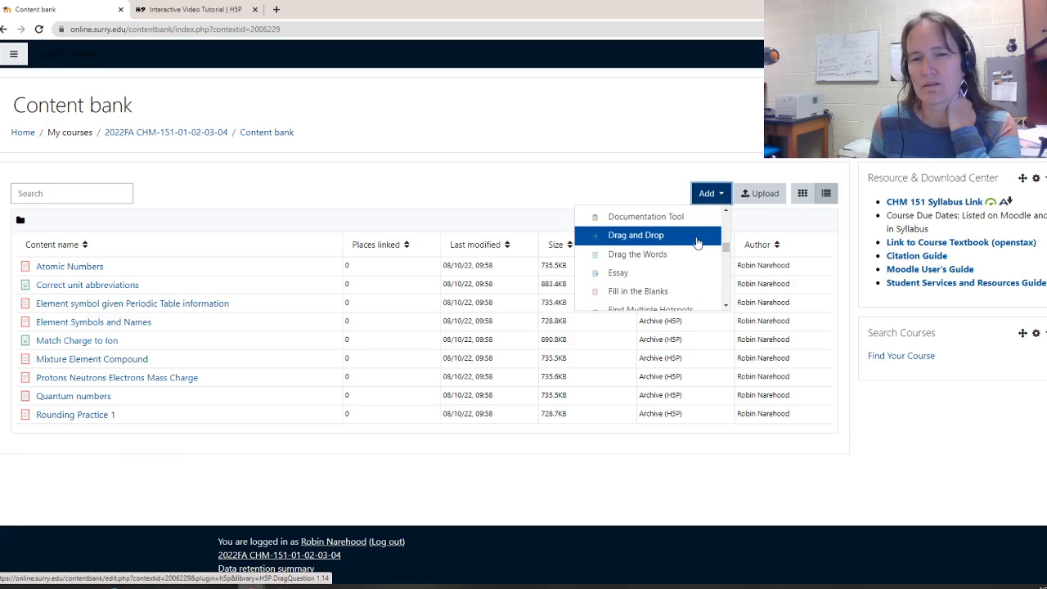
pyautogui.click(653, 257)
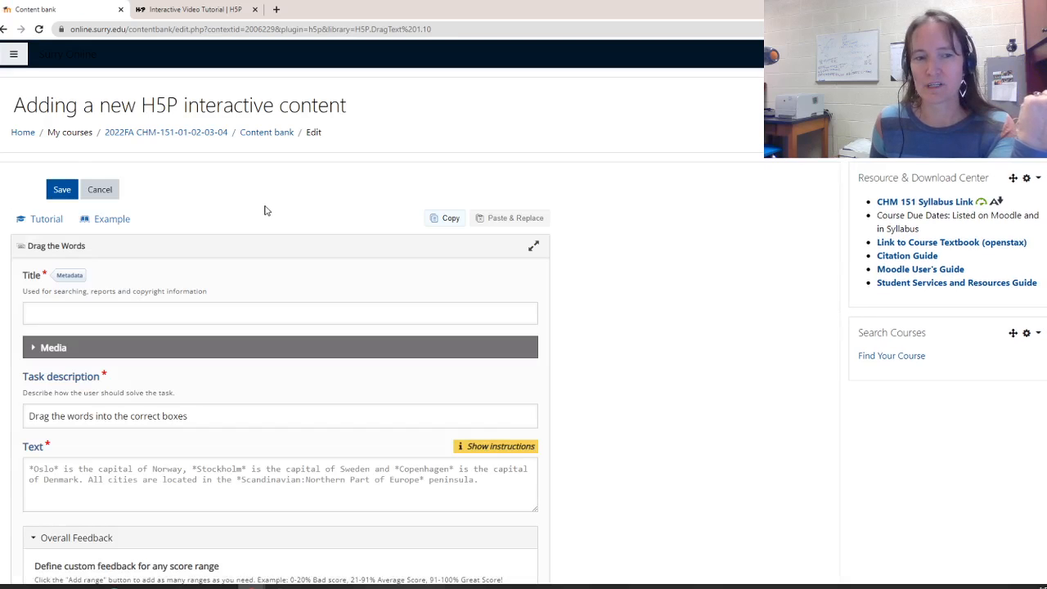
# Enter the title Molecular Geometry Shapes
pyautogui.click(107, 308)
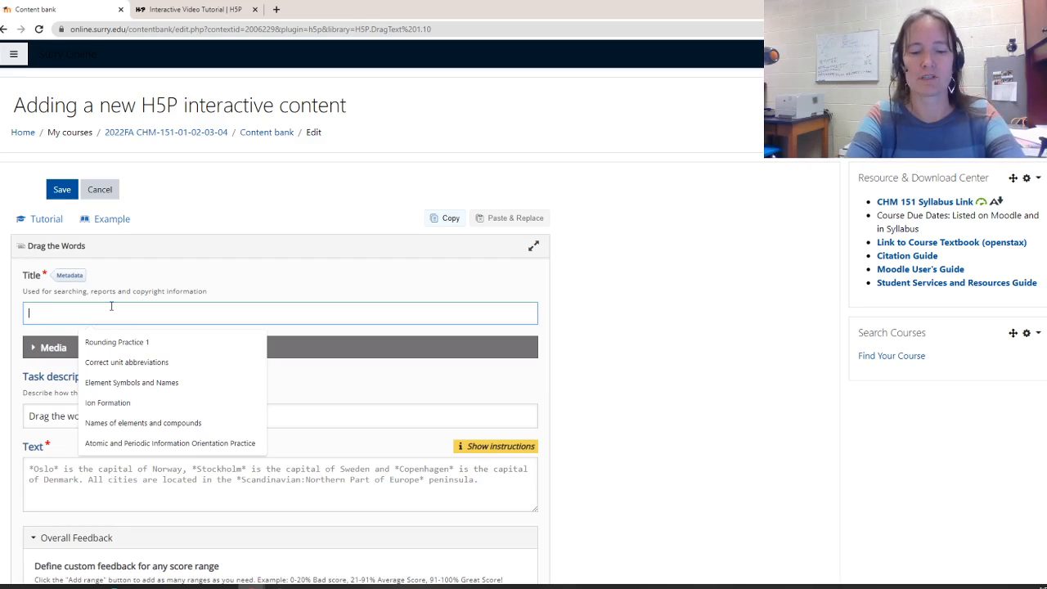
pyautogui.write('M')
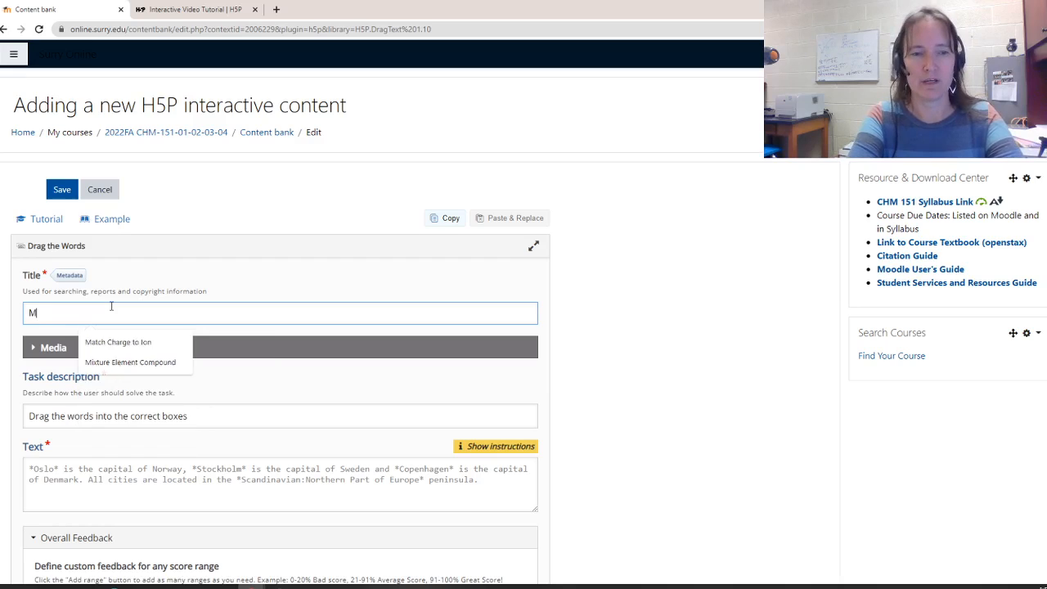
pyautogui.write('olecular ')
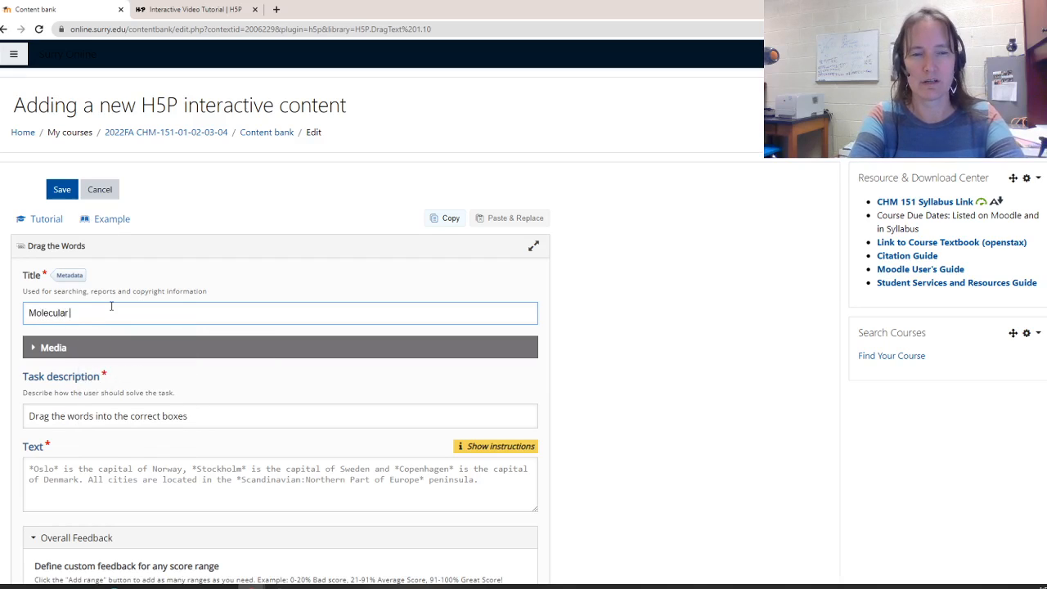
pyautogui.write('Geometr')
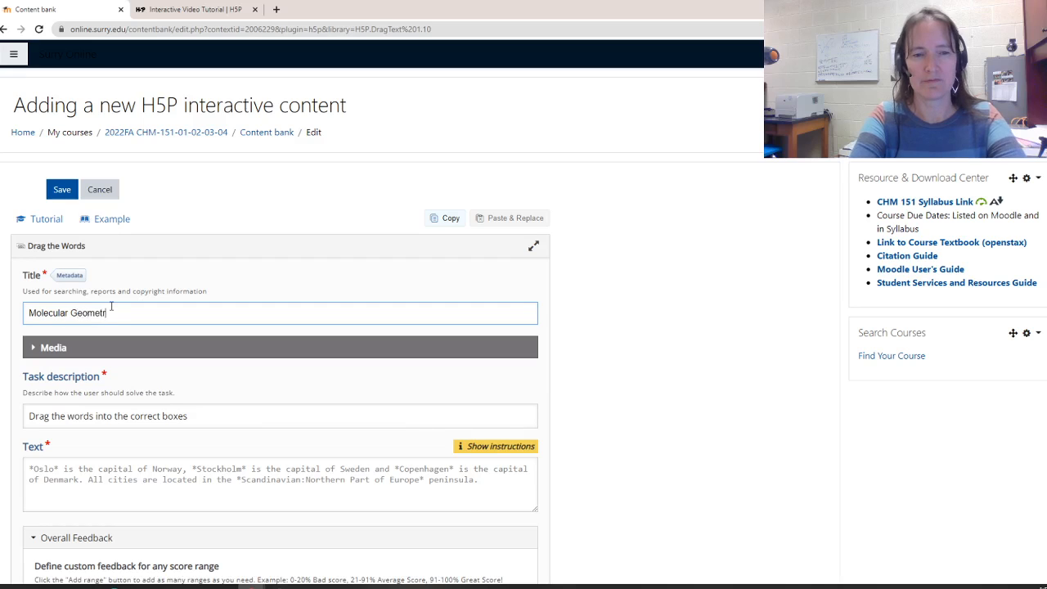
pyautogui.write('y Shapes')
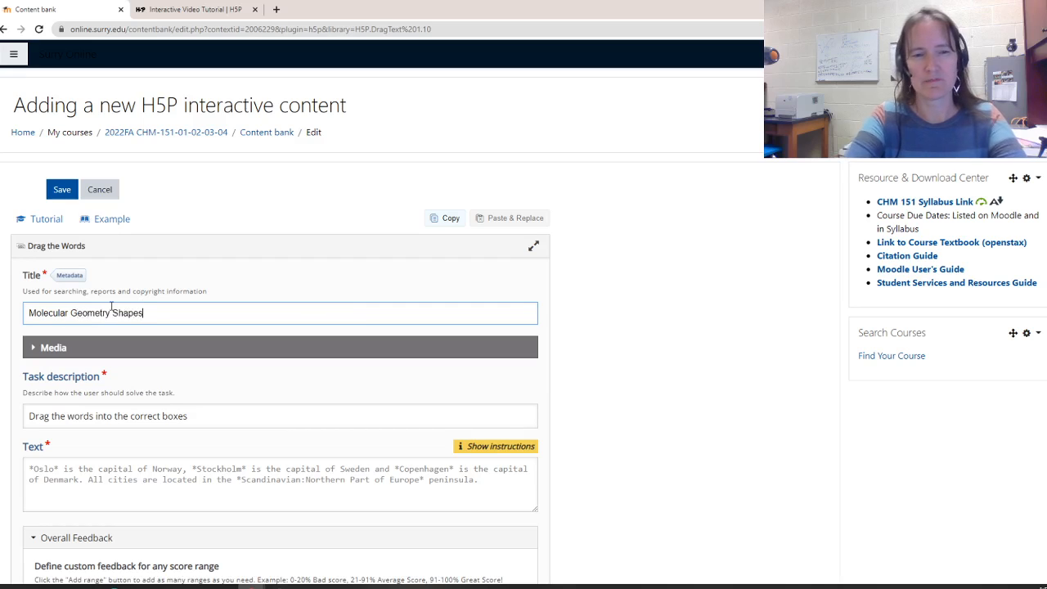
# Replace the task description with "Choose the correct molecular shape."
pyautogui.scroll(-1, 155, 317)
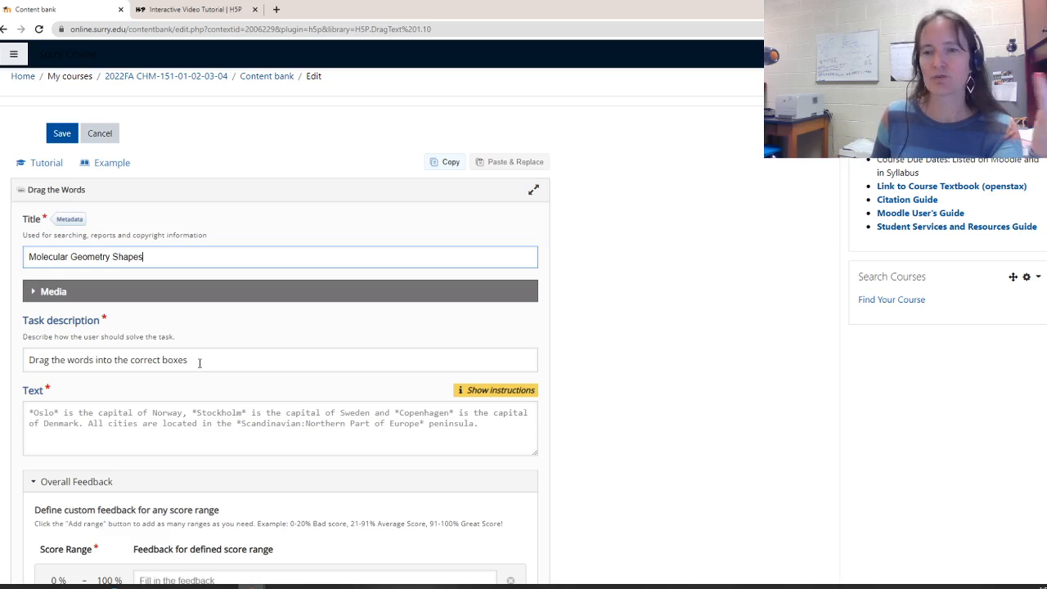
pyautogui.click(198, 363)
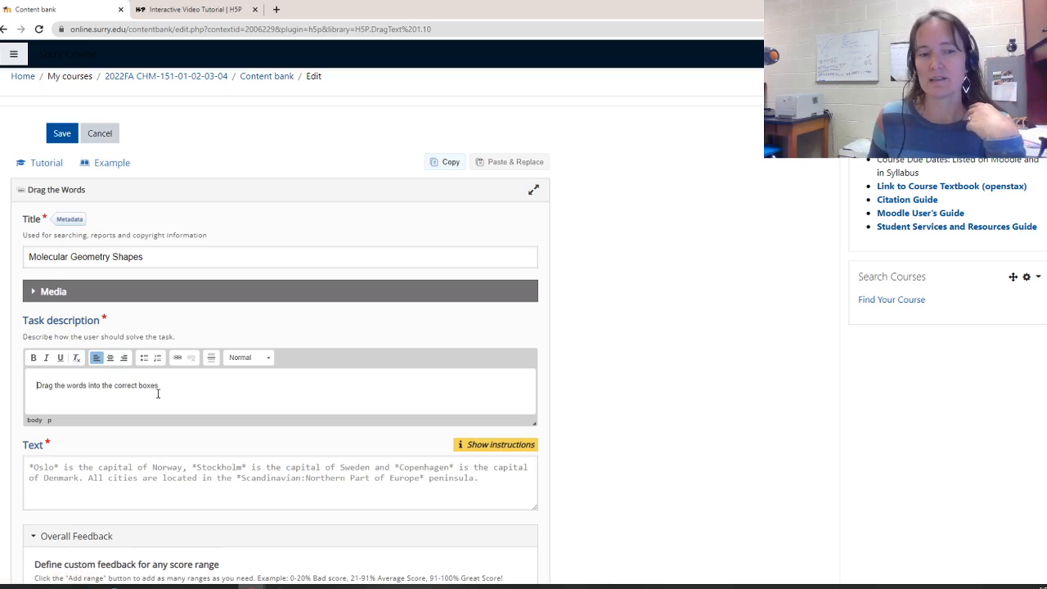
pyautogui.moveTo(164, 389); pyautogui.dragTo(37, 392)
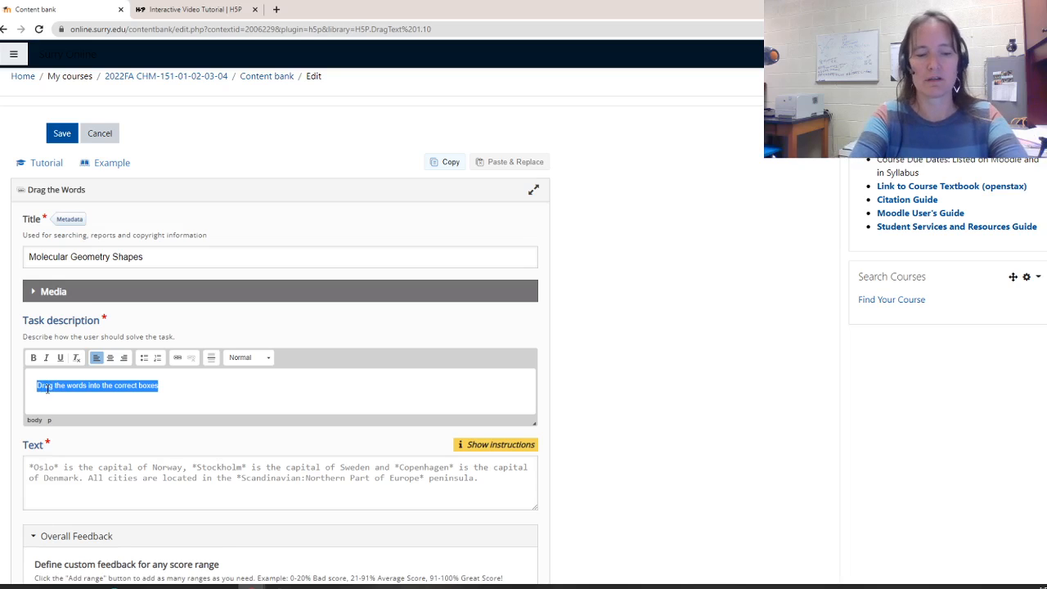
pyautogui.write('Choose the ')
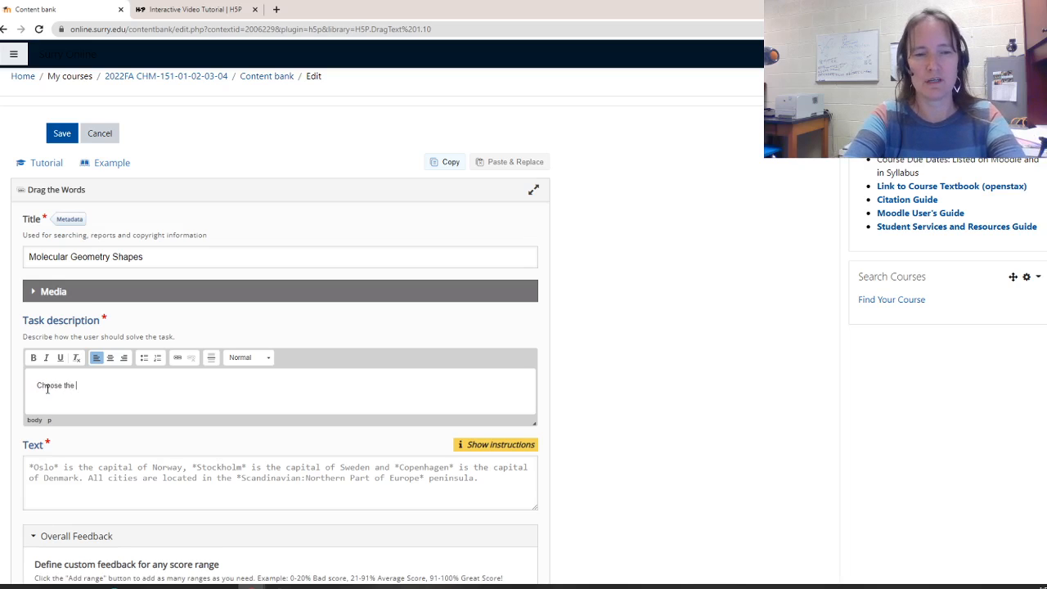
pyautogui.write('correct m')
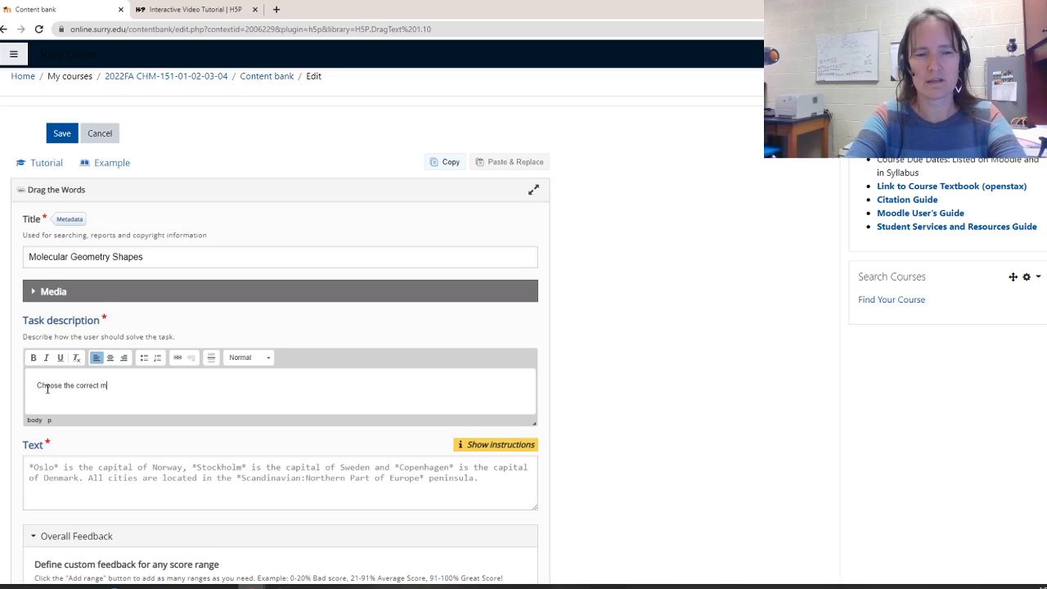
pyautogui.write('olecular sha')
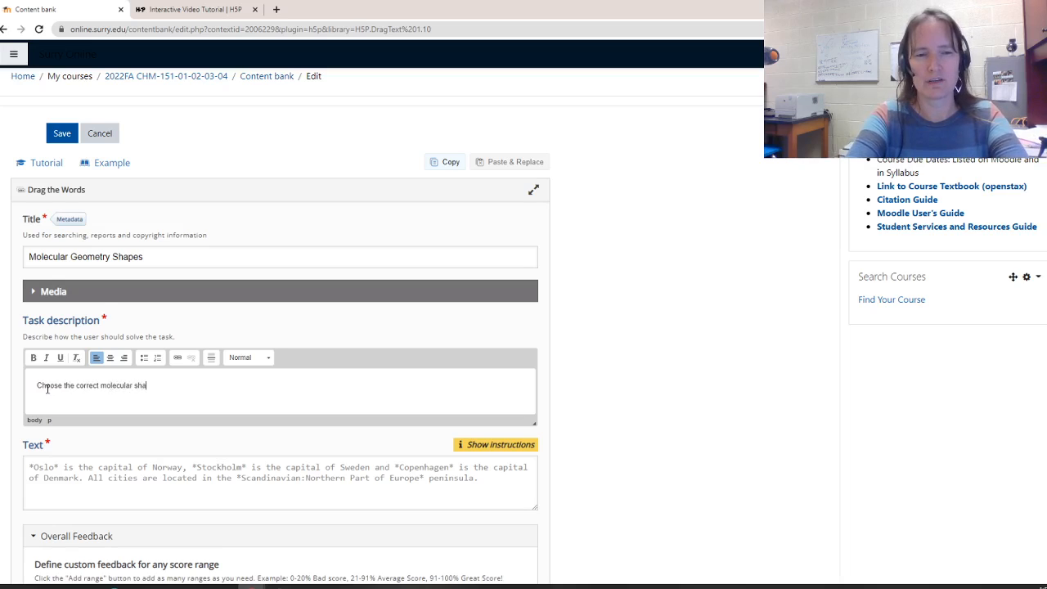
pyautogui.write('pe.')
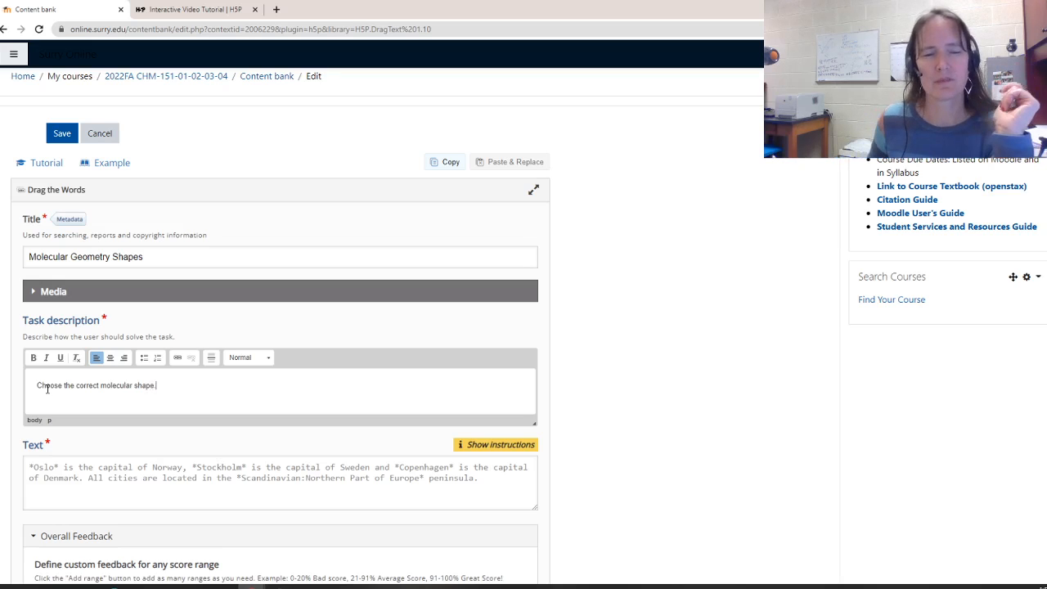
# Begin the exercise text with "An atom that has 2 lone pairs and"
pyautogui.scroll(-2, 46, 388)
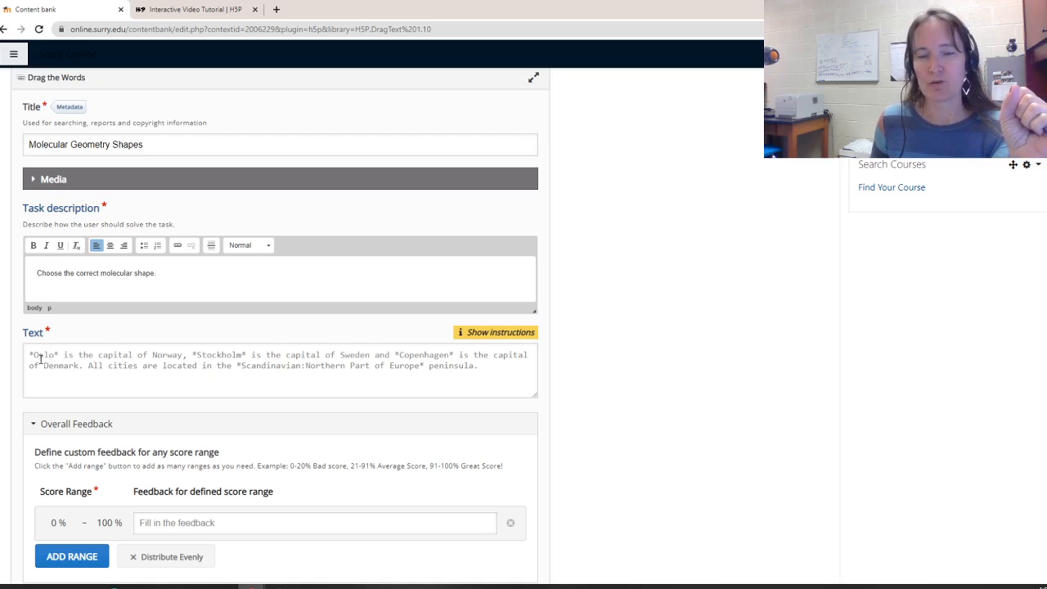
pyautogui.click(47, 360)
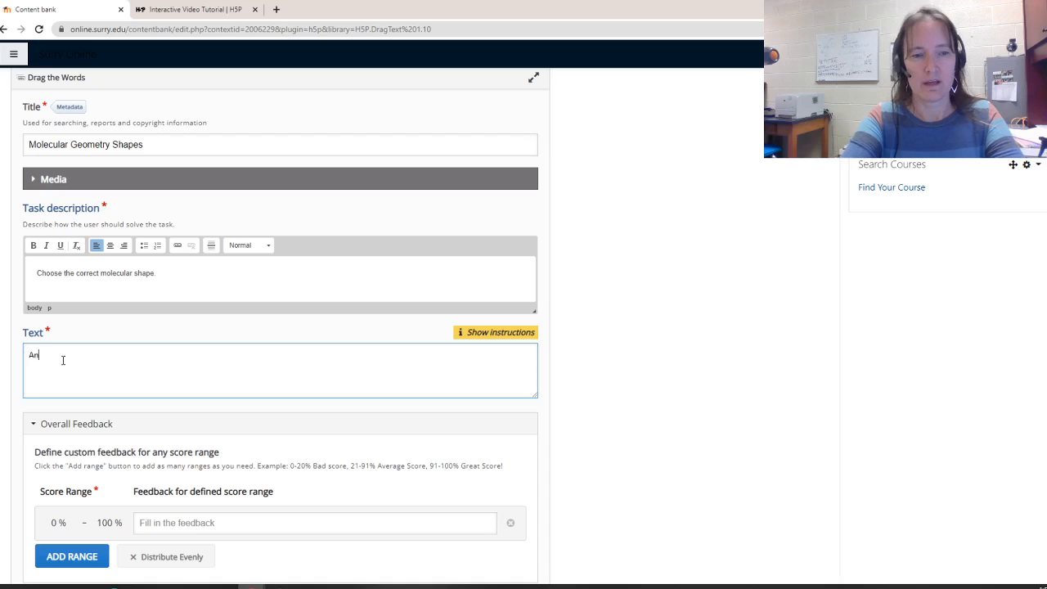
pyautogui.write('atom that')
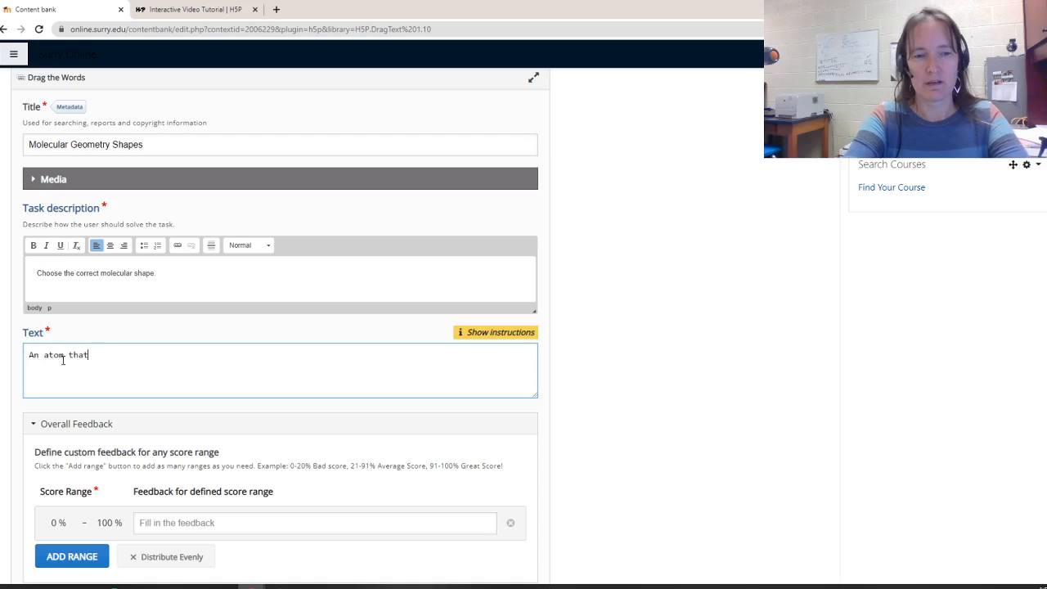
pyautogui.write(' has 2')
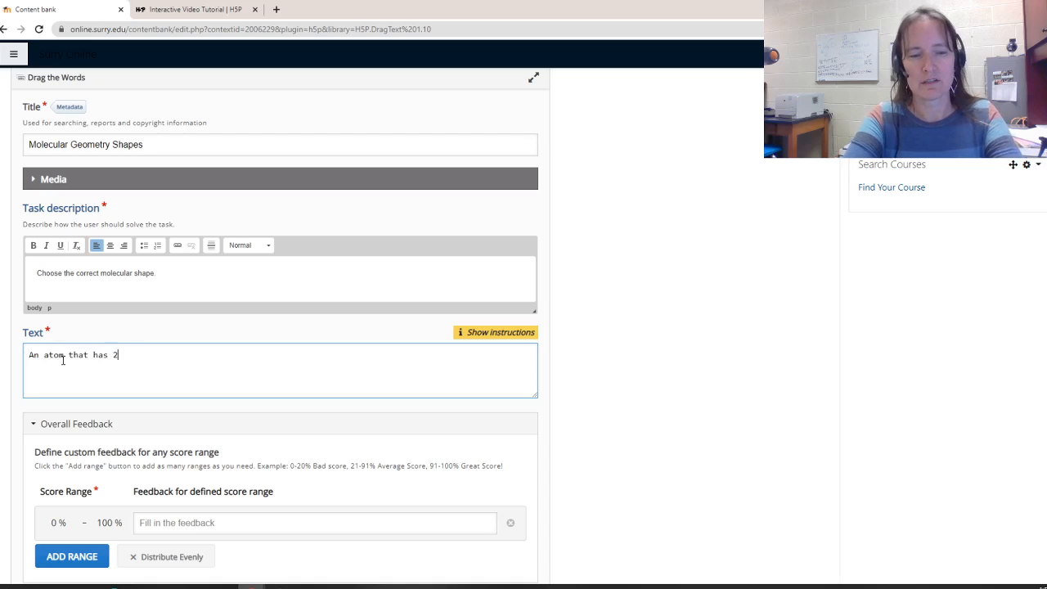
pyautogui.write(' lone pair')
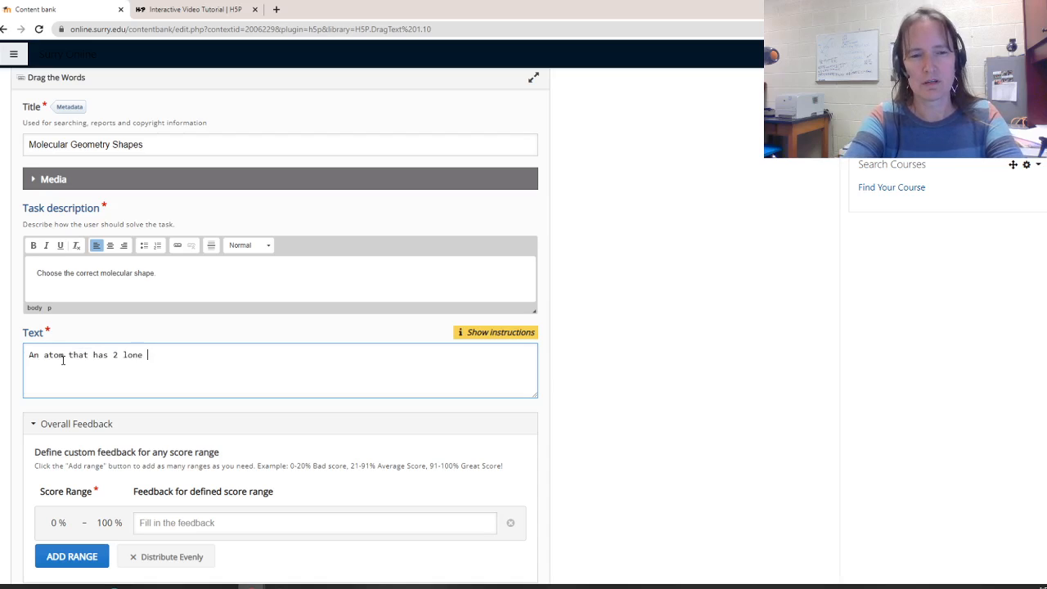
pyautogui.press('BackSpace')
pyautogui.press('BackSpace')
pyautogui.write('irs and')
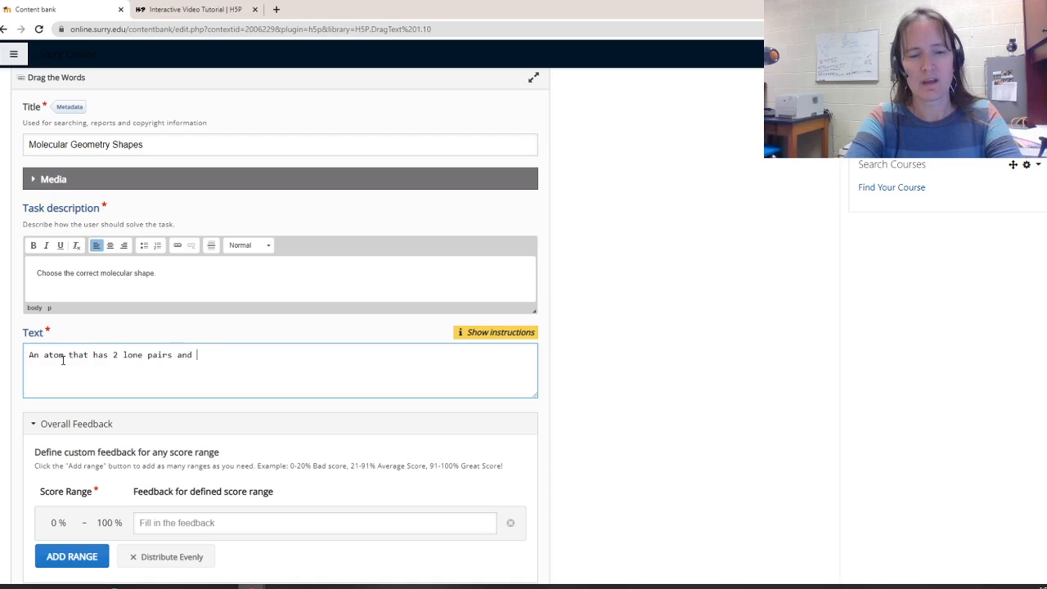
pyautogui.write(' is')
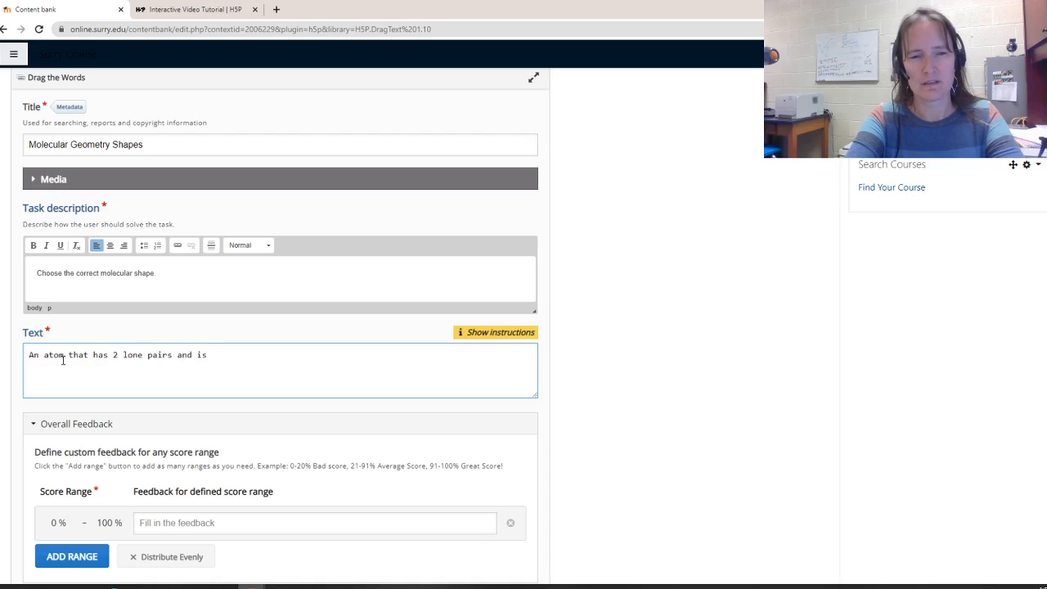
# Continue the first sentence in the exercise text with "3 atoms bonded to it has"
pyautogui.press('BackSpace')
pyautogui.press('BackSpace')
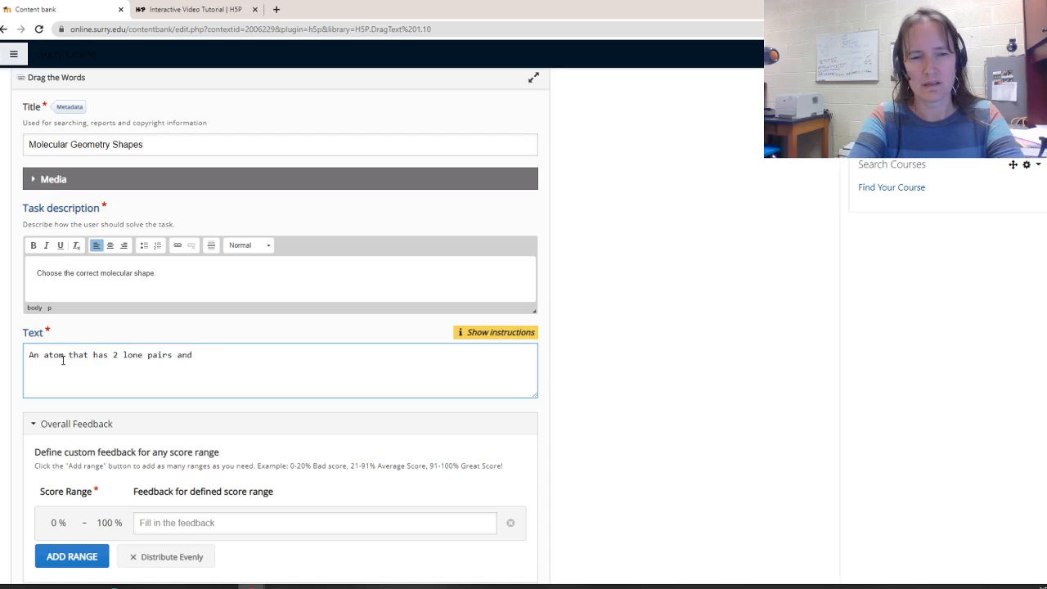
pyautogui.write('3 atoms')
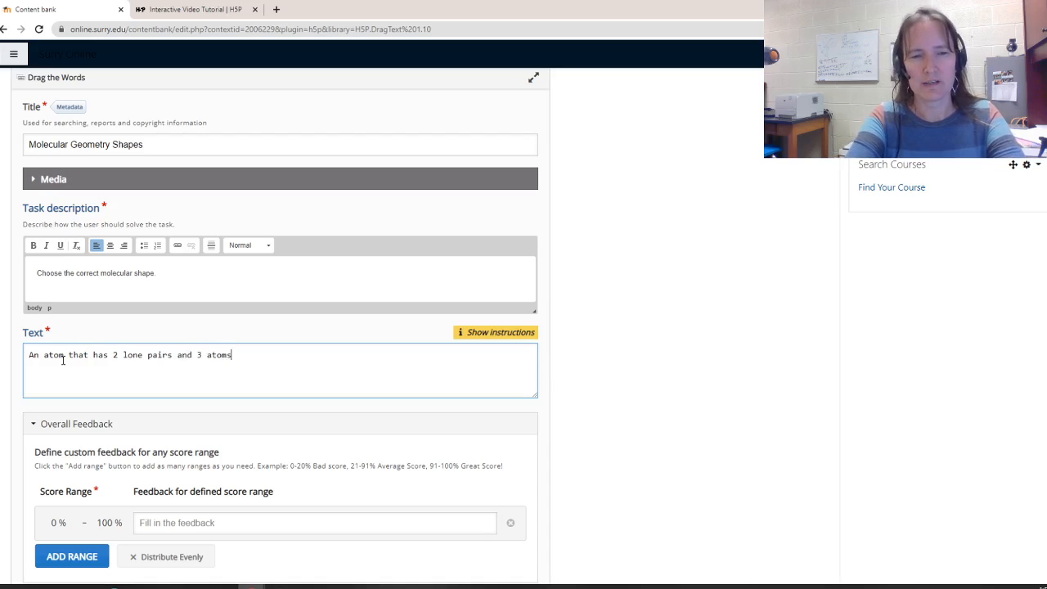
pyautogui.write(' bonded t')
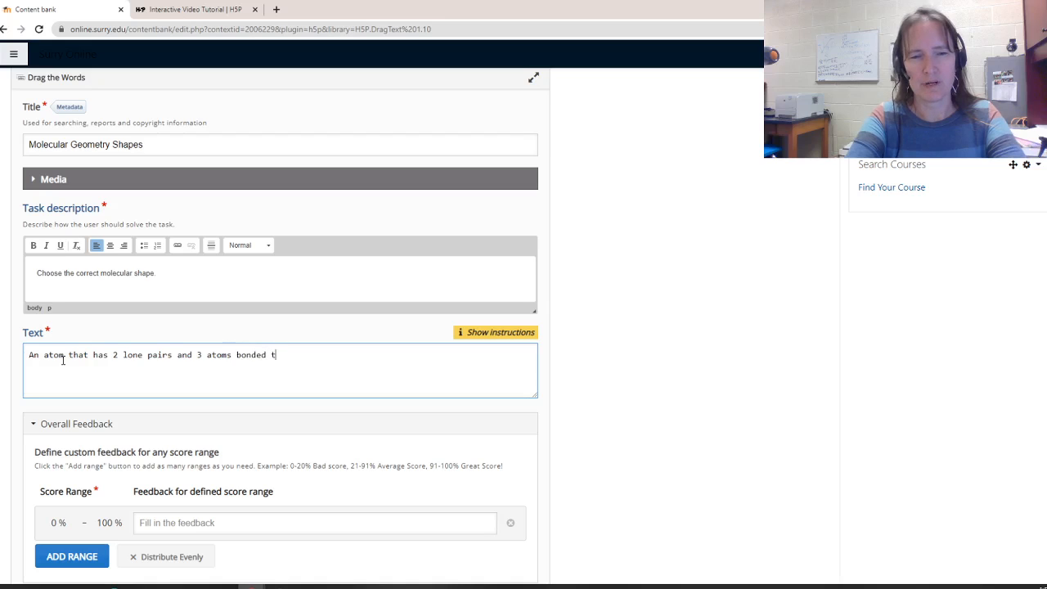
pyautogui.write('o it')
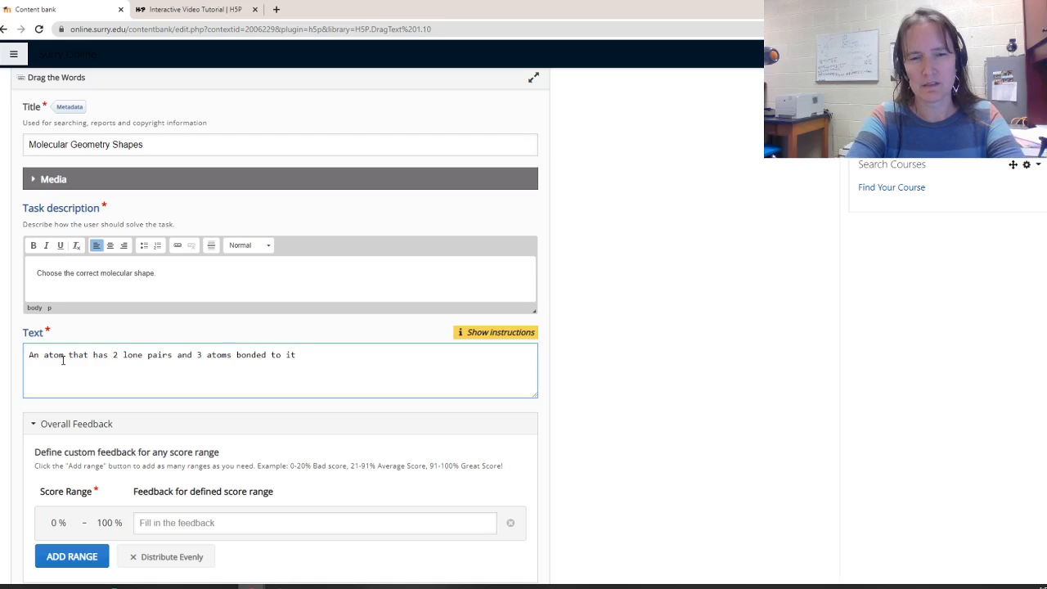
pyautogui.write(' has a')
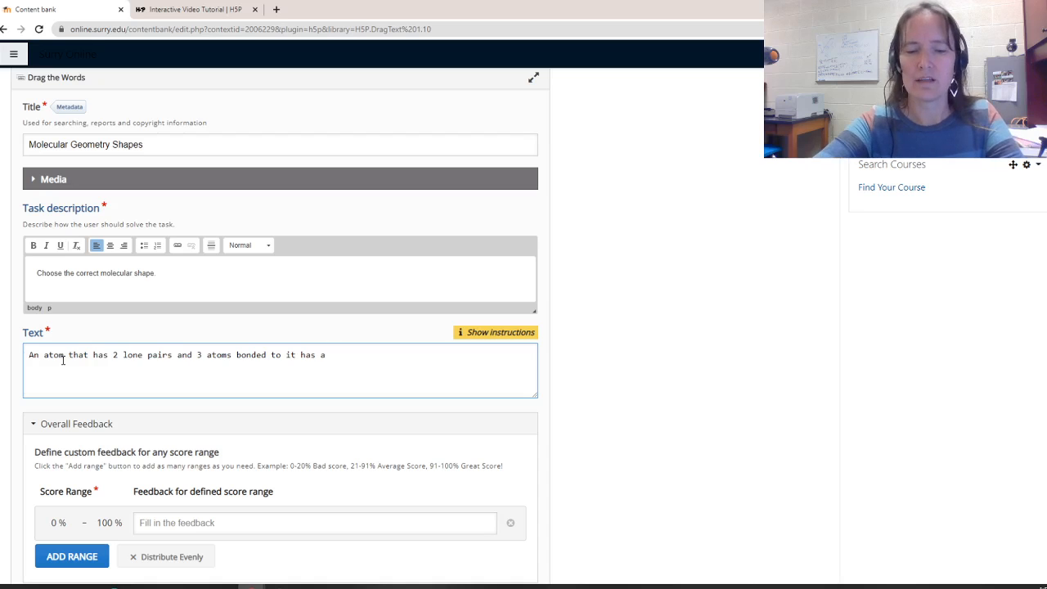
pyautogui.write(' *')
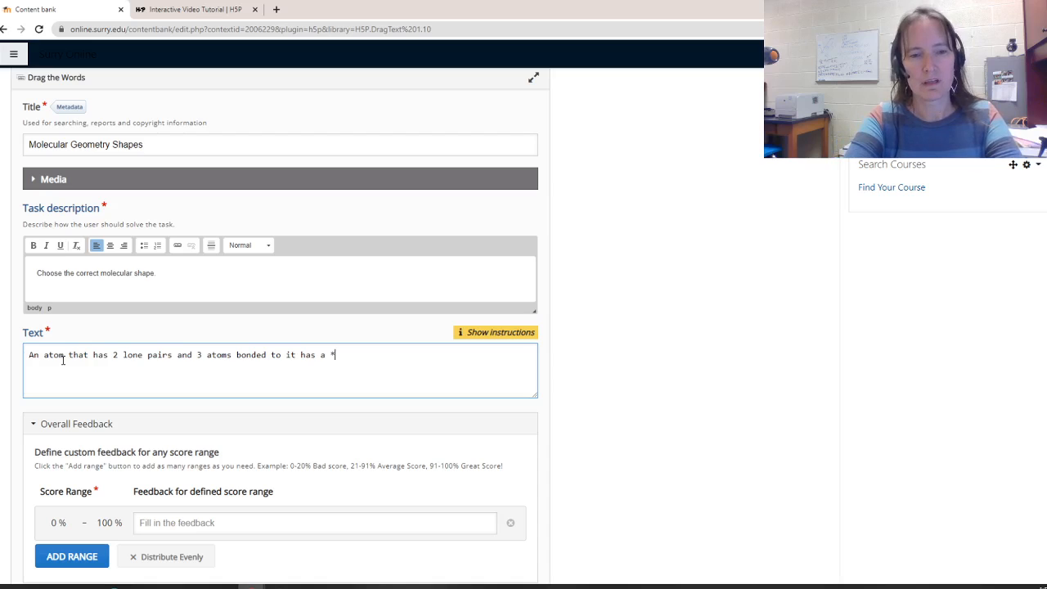
pyautogui.write('se')
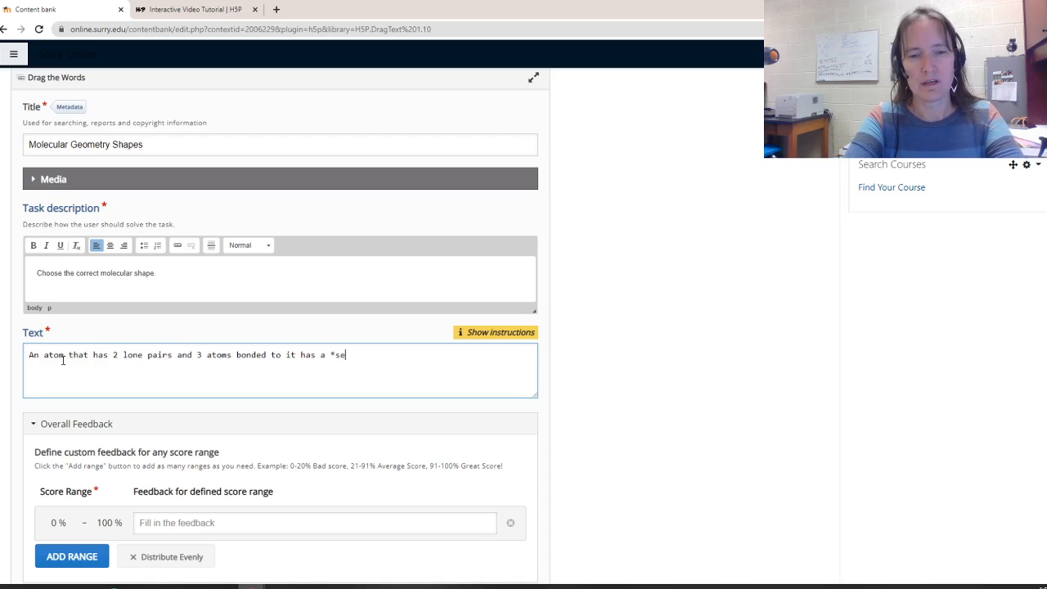
pyautogui.write('e-saw')
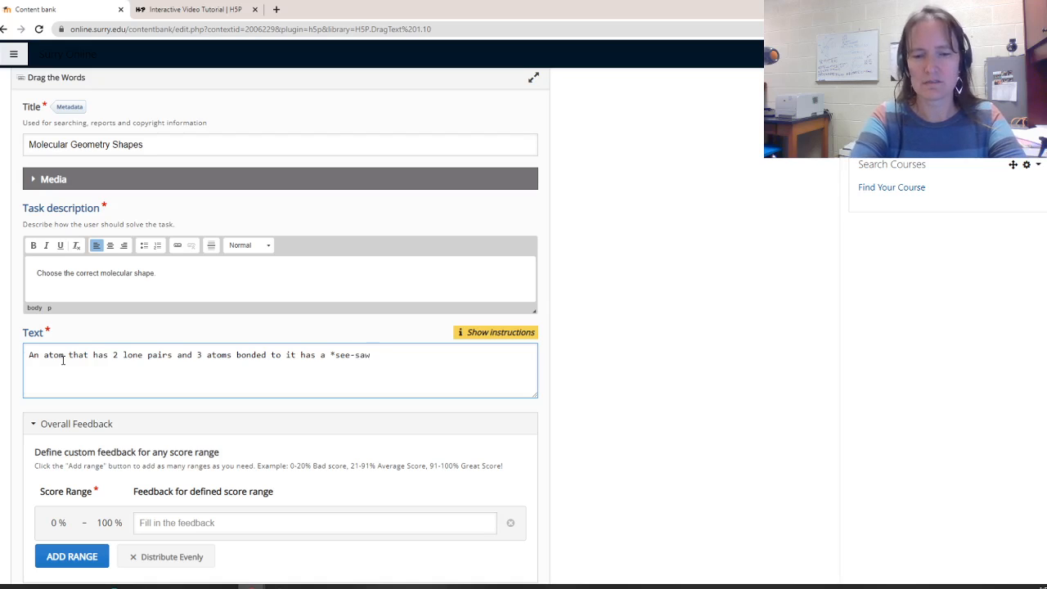
pyautogui.write('*')
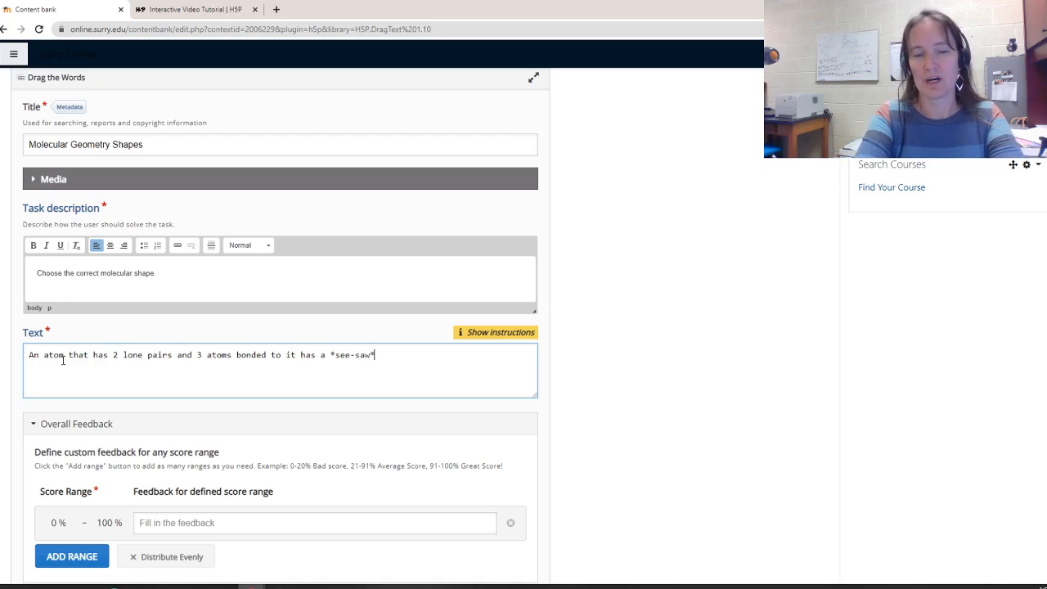
pyautogui.write(' mol')
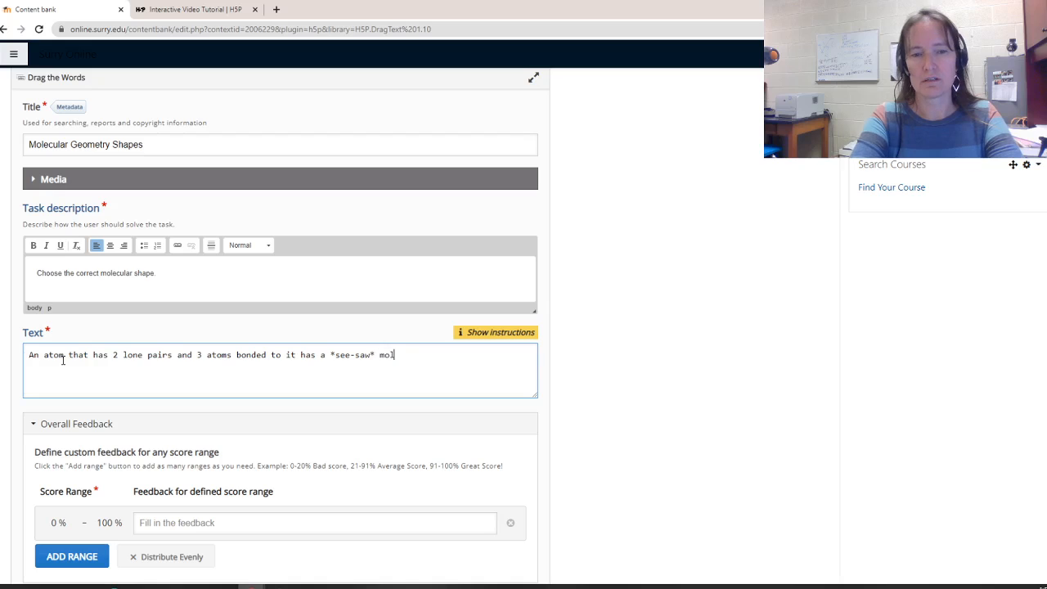
pyautogui.write('ecular g')
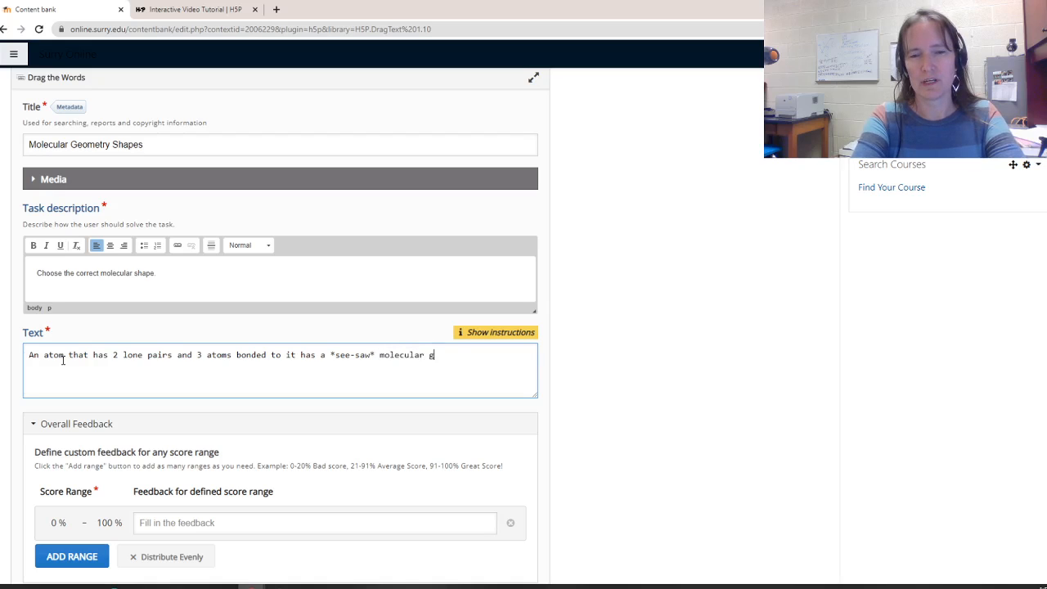
pyautogui.write('eometry.  ')
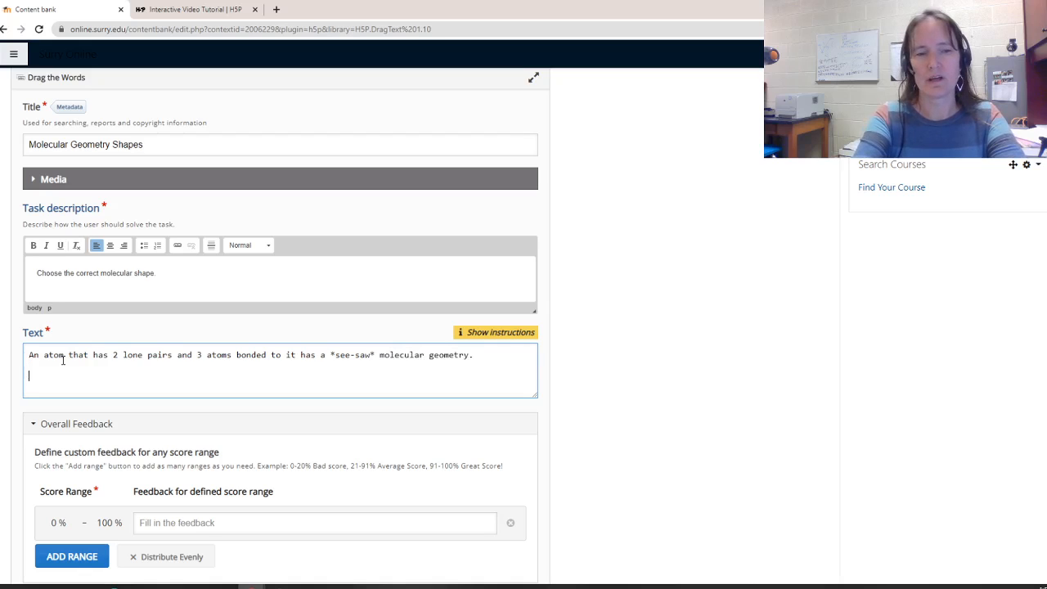
pyautogui.write('An atom')
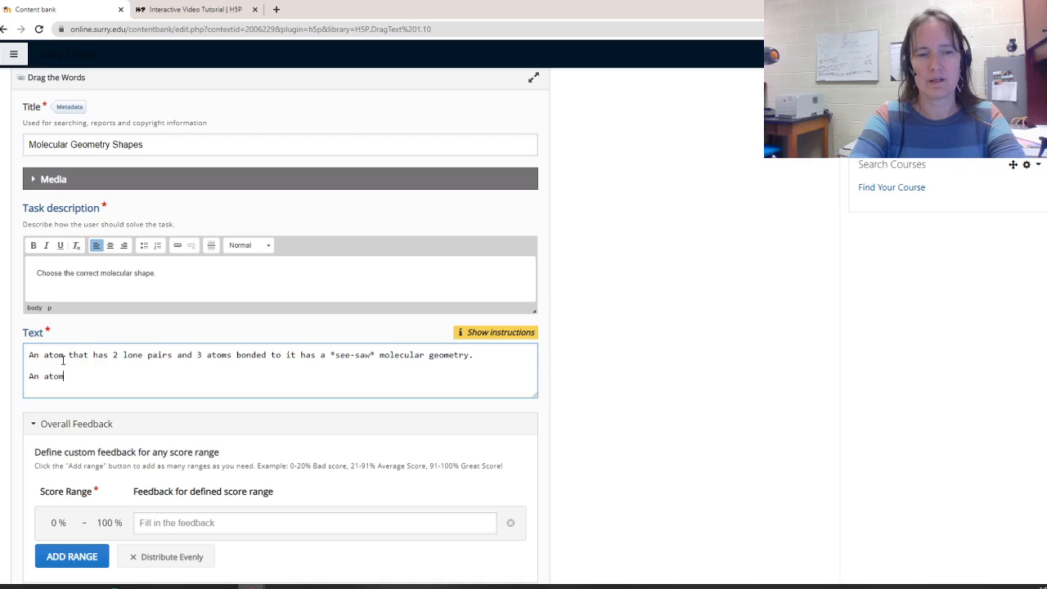
pyautogui.write(' that has ')
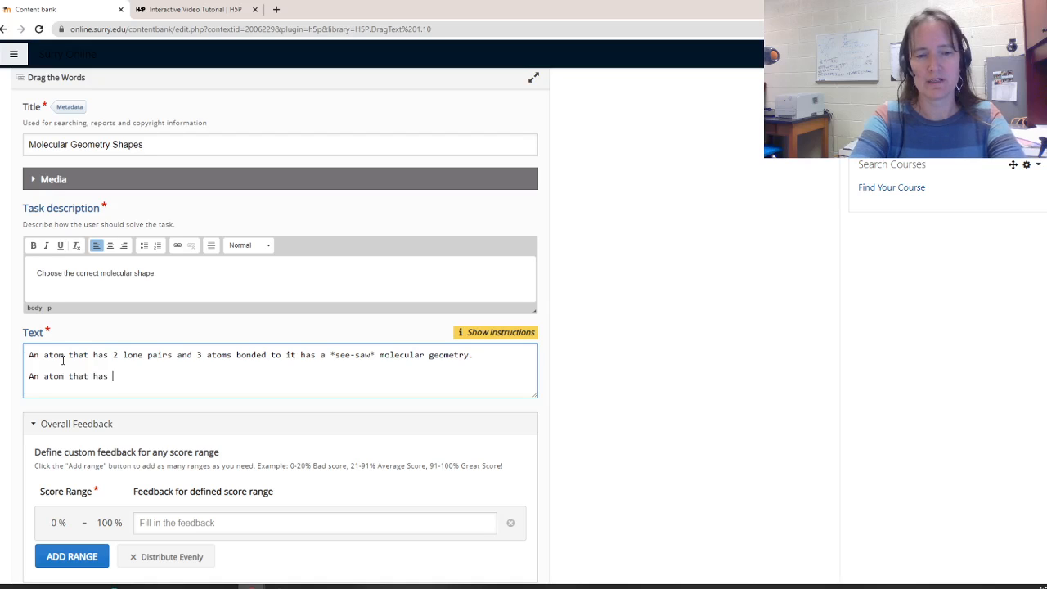
pyautogui.write('1 lone pa')
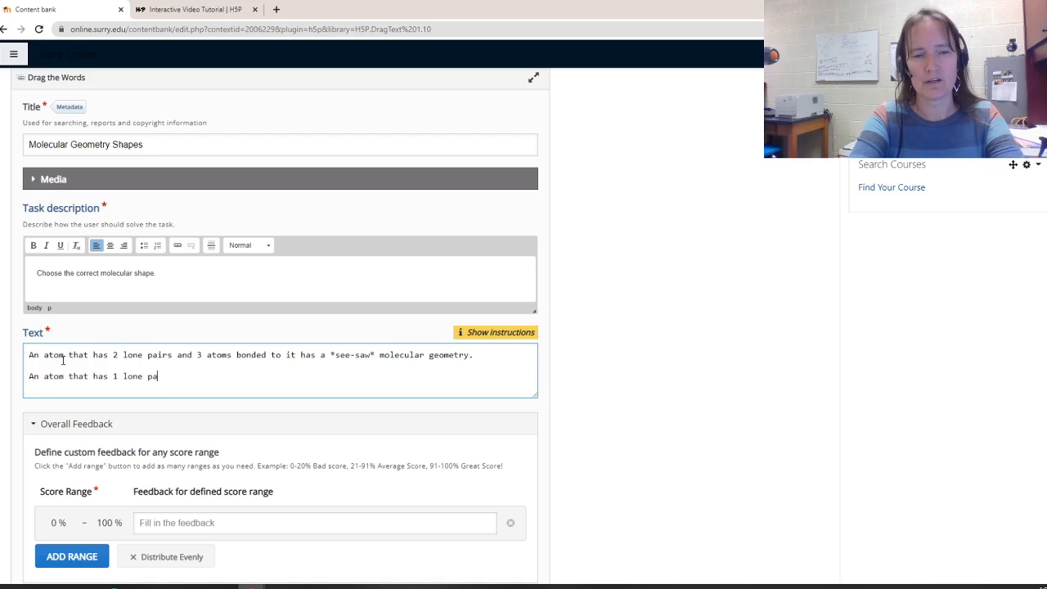
pyautogui.write('ir and ')
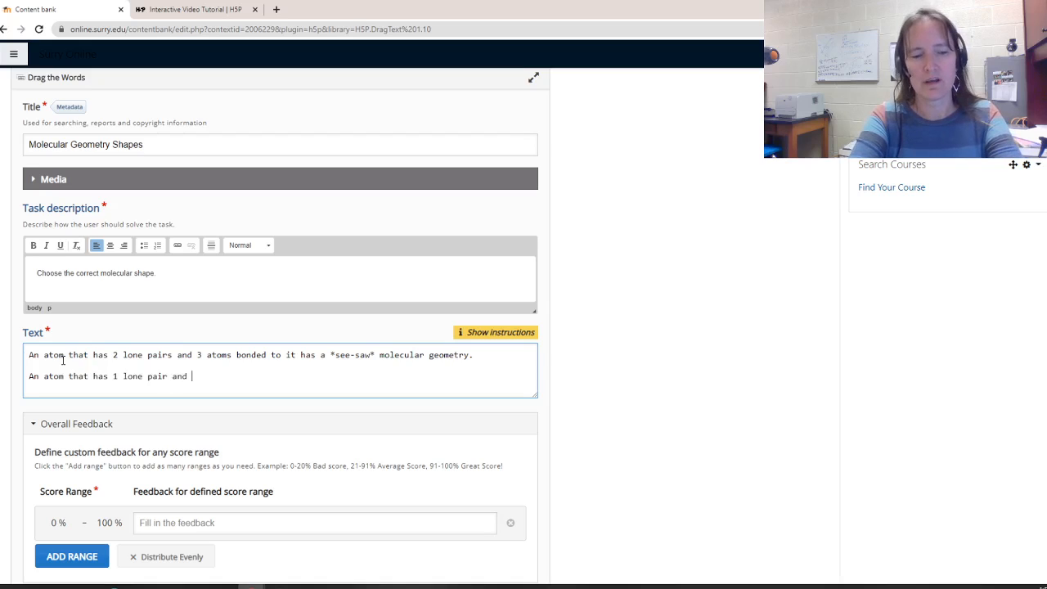
pyautogui.write('3 atoms')
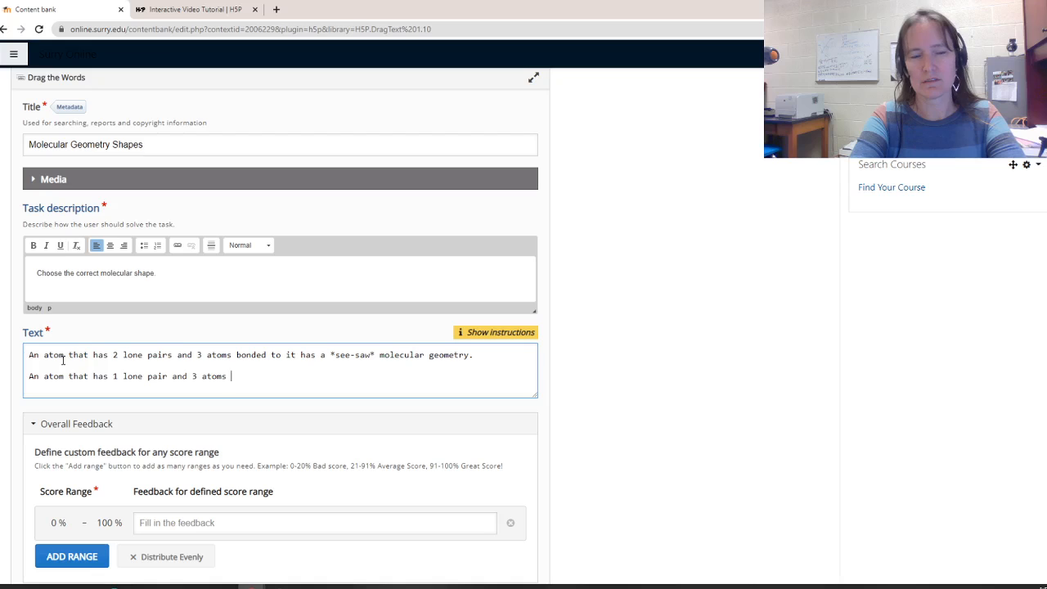
pyautogui.write(' bonded to ')
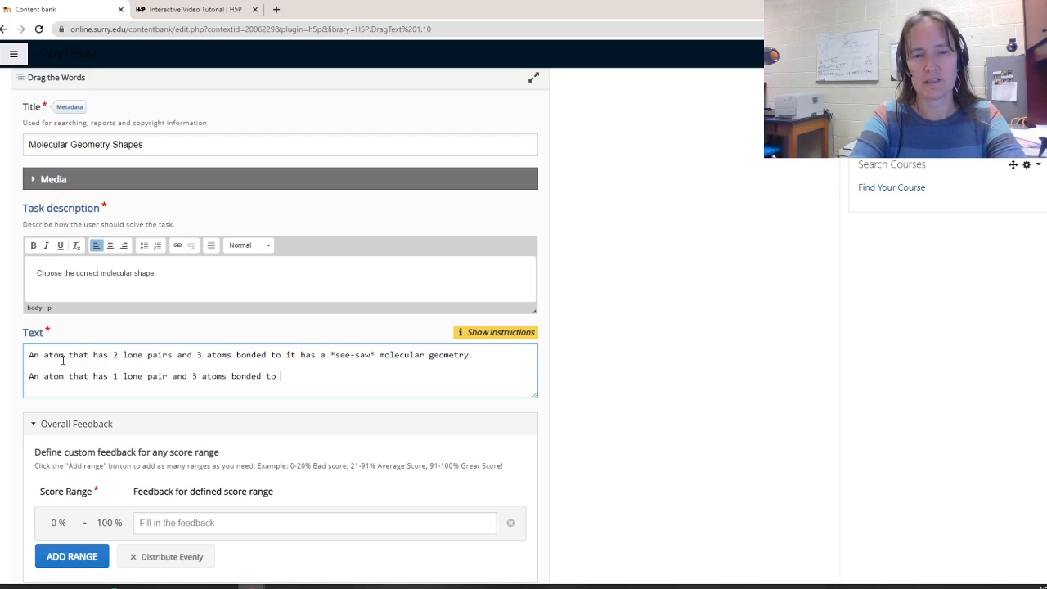
pyautogui.write('it has a')
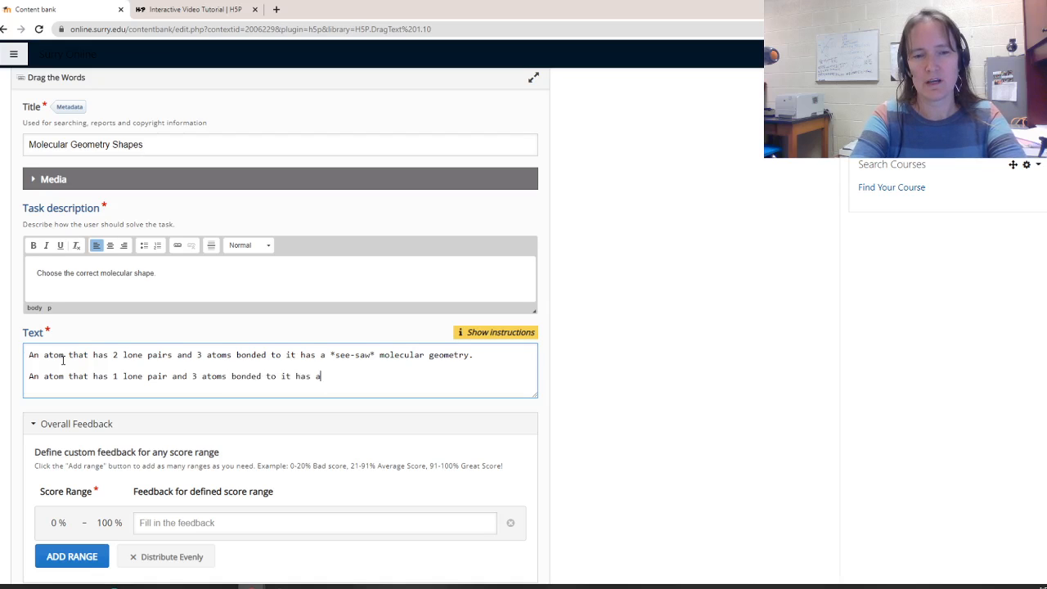
pyautogui.write(' "trigo')
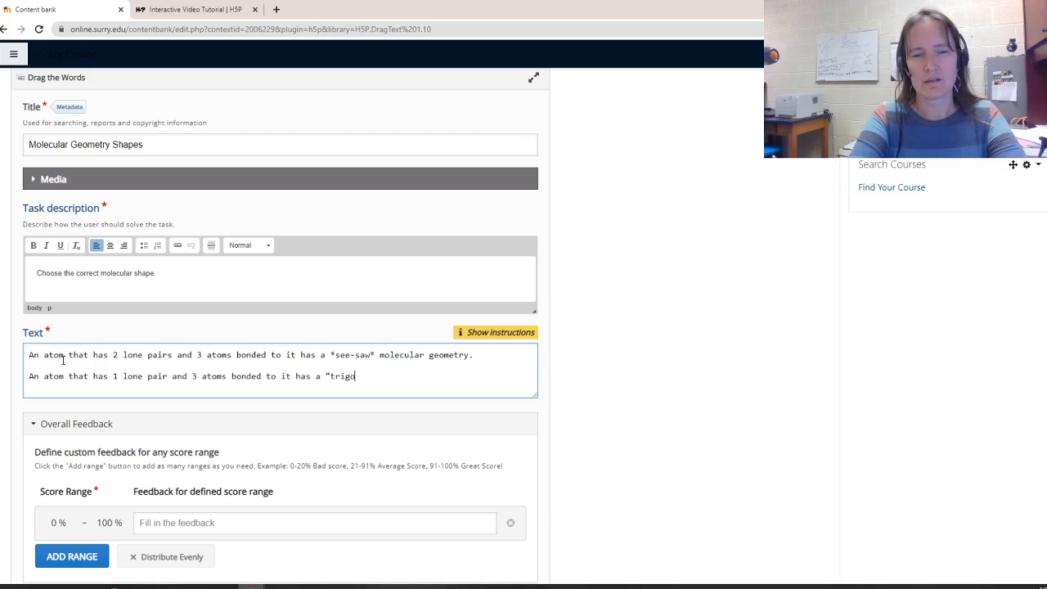
pyautogui.write('nal pyra')
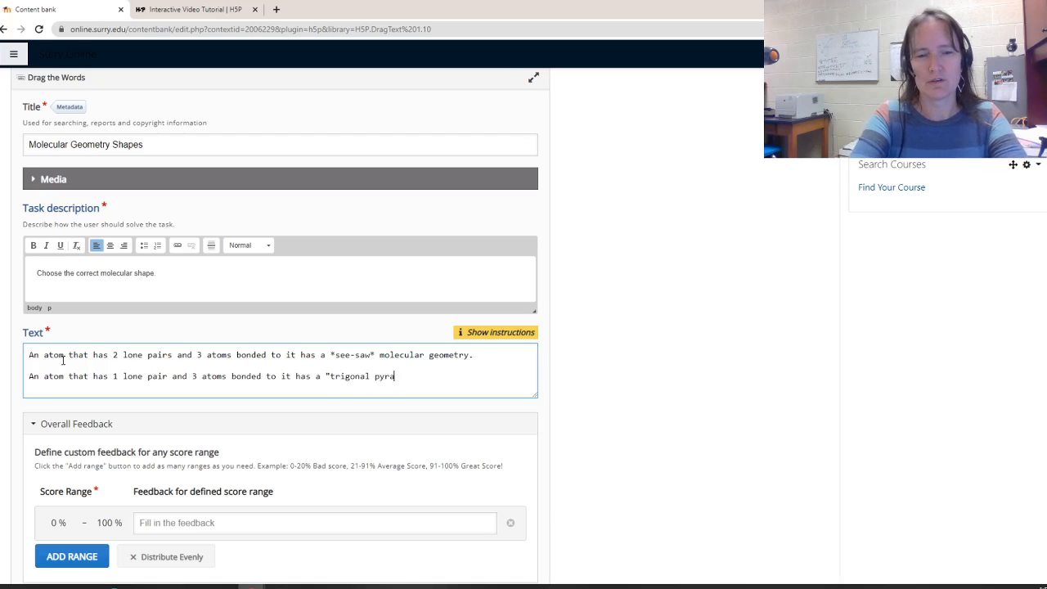
pyautogui.write('mid')
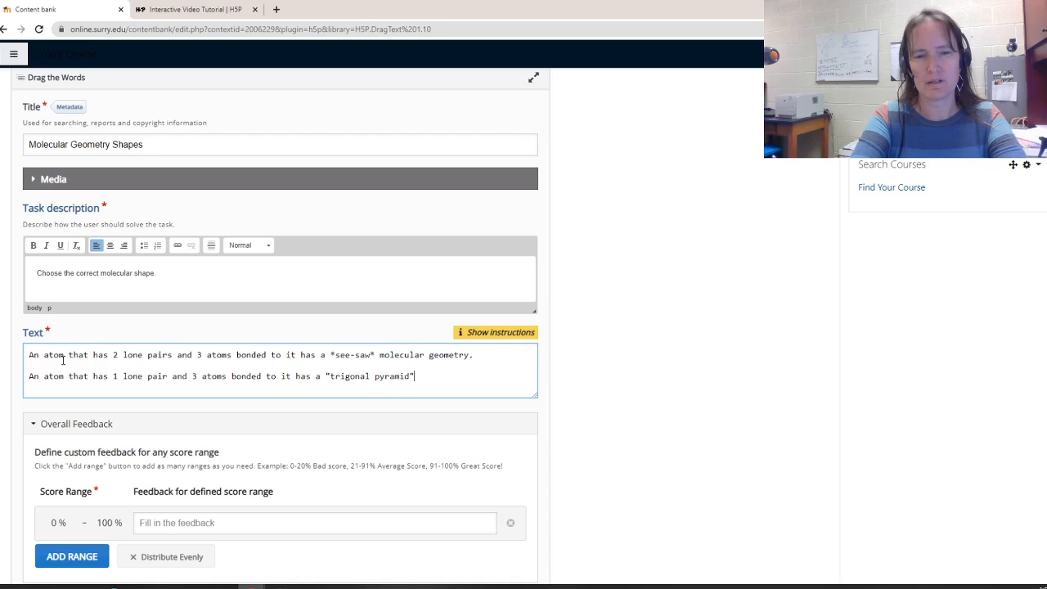
pyautogui.write('" molecu')
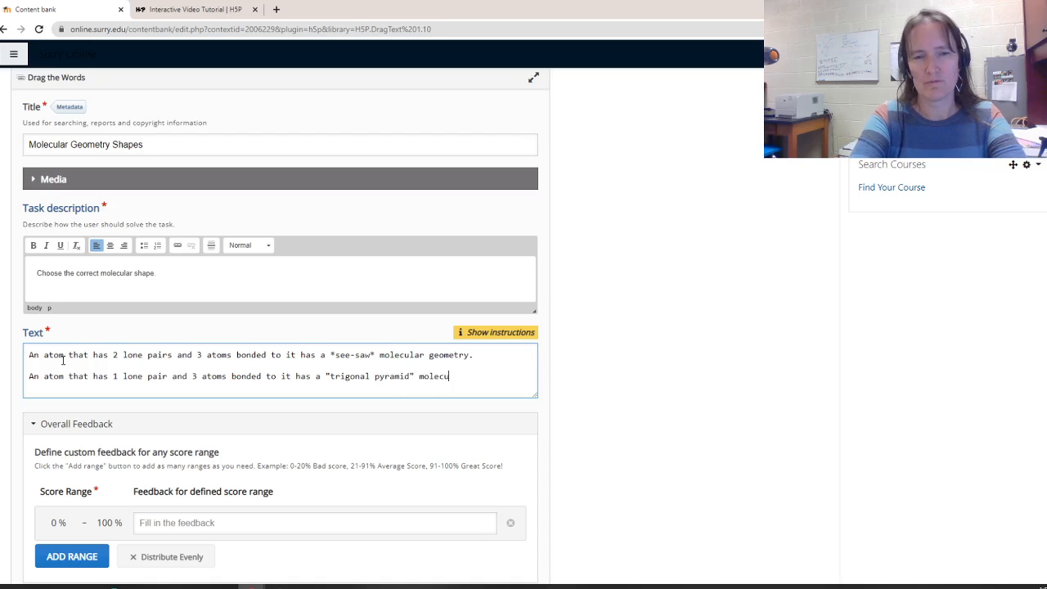
pyautogui.write('lar geometr')
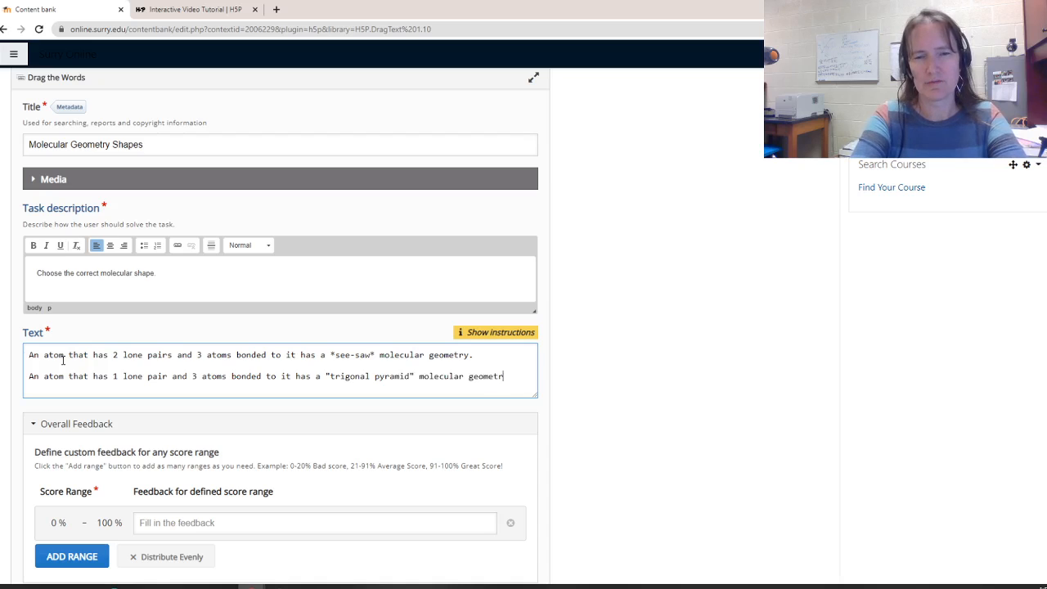
pyautogui.write('y.')
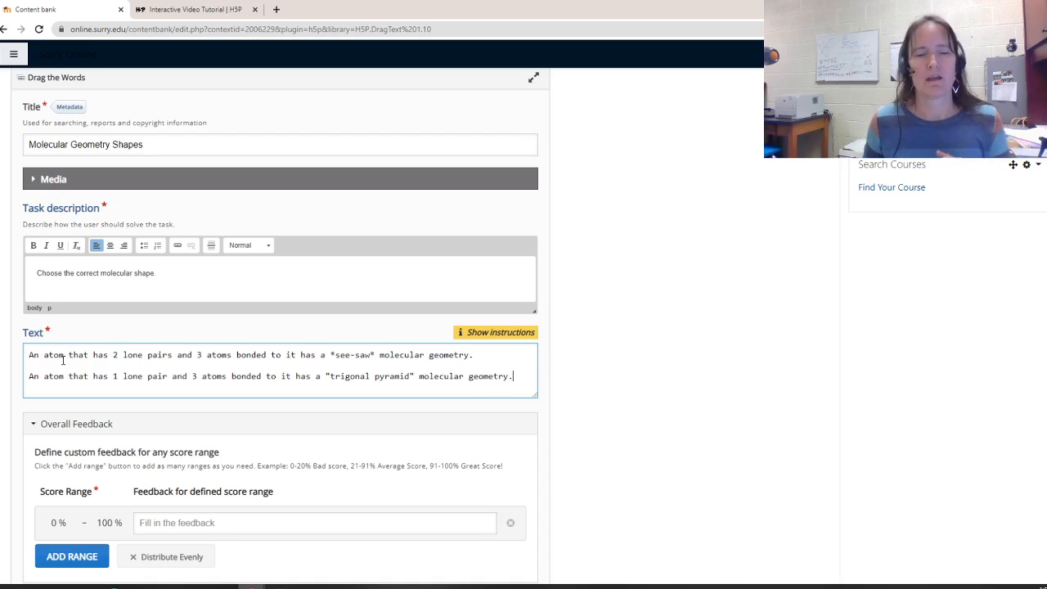
# Expand the behavioural settings to review them, then save the Drag the Words content
pyautogui.scroll(-1, 123, 373)
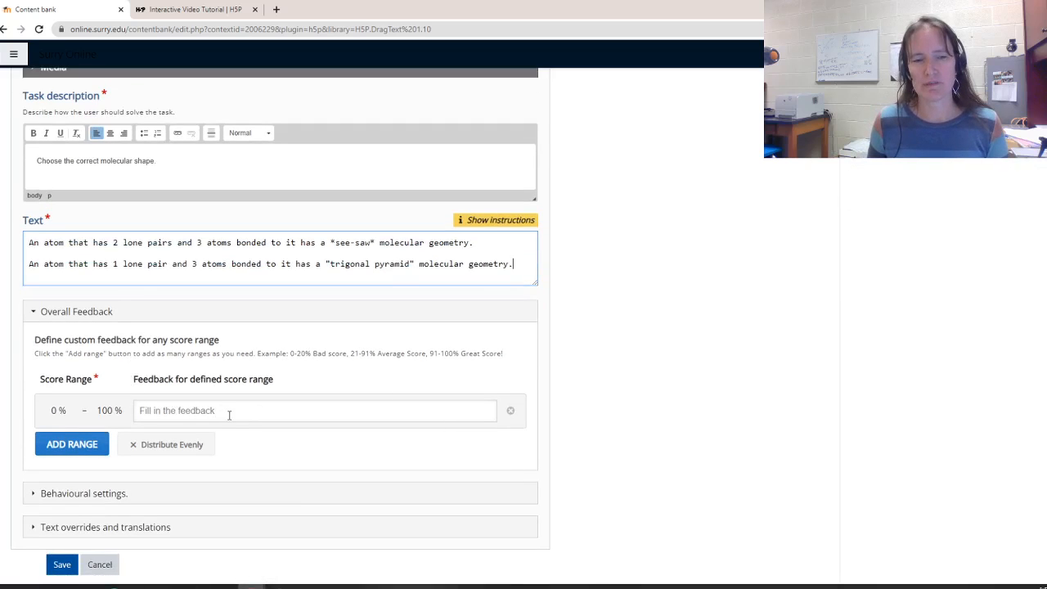
pyautogui.scroll(-1, 221, 413)
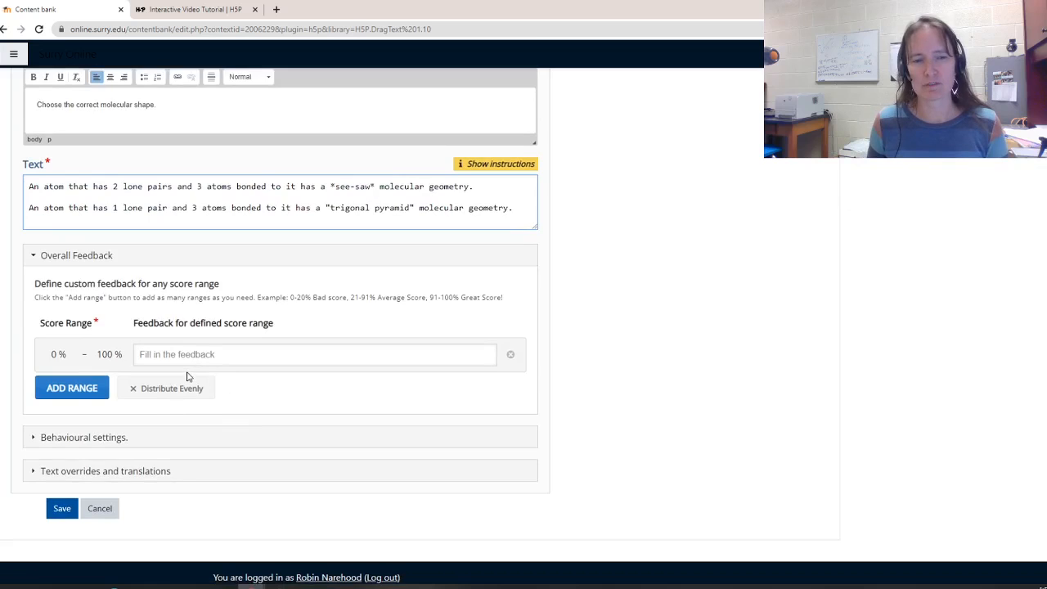
pyautogui.scroll(-1, 168, 405)
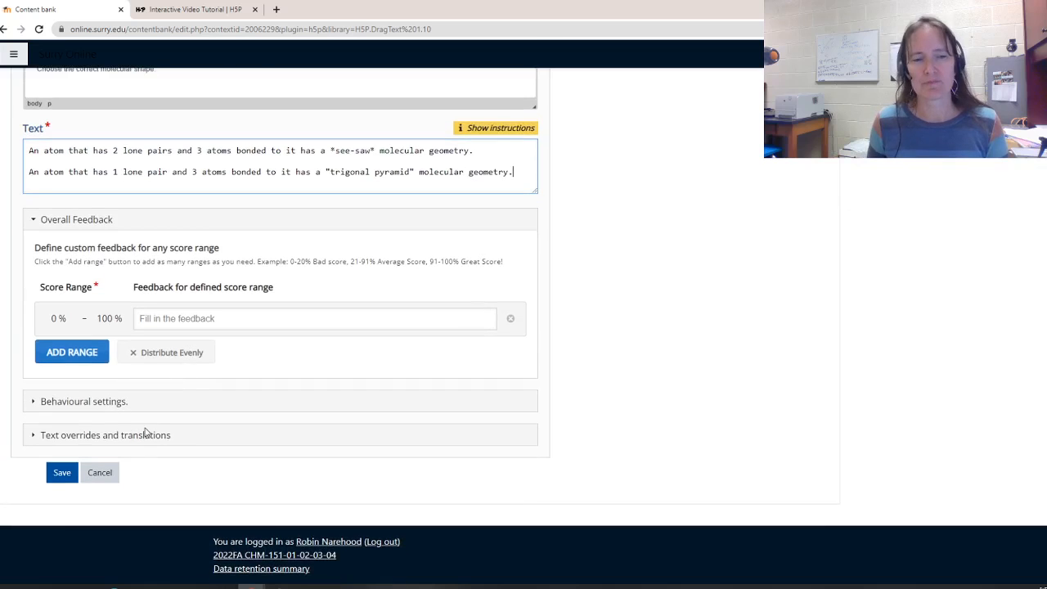
pyautogui.click(75, 401)
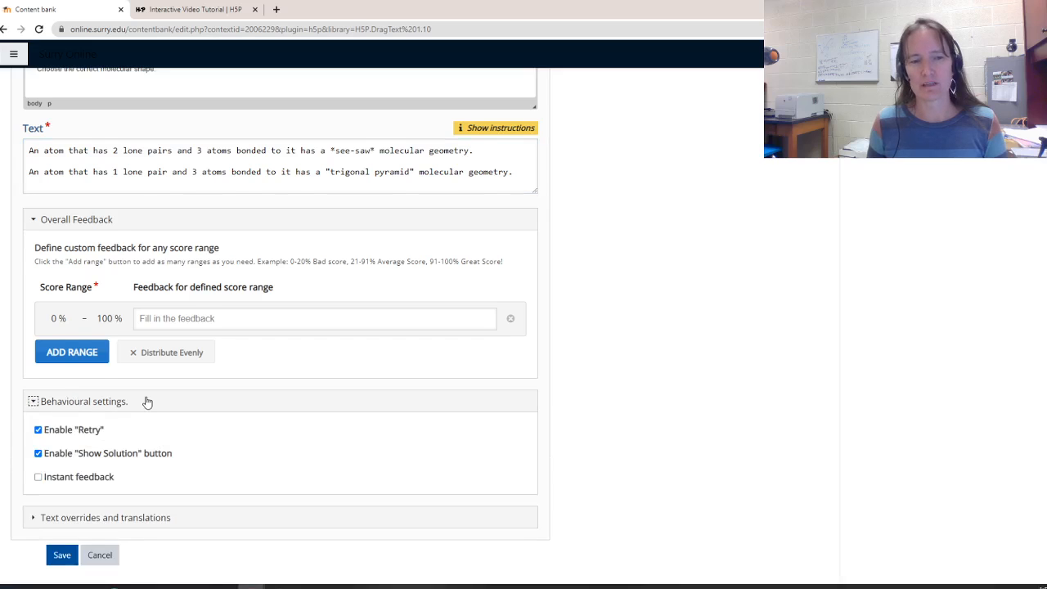
pyautogui.scroll(-1, 155, 407)
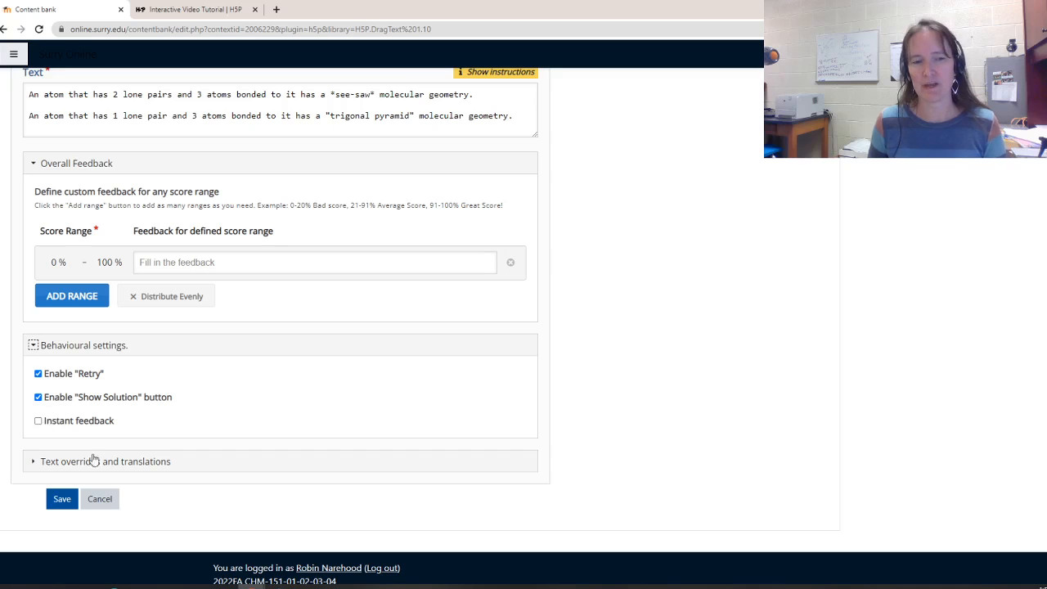
pyautogui.click(61, 500)
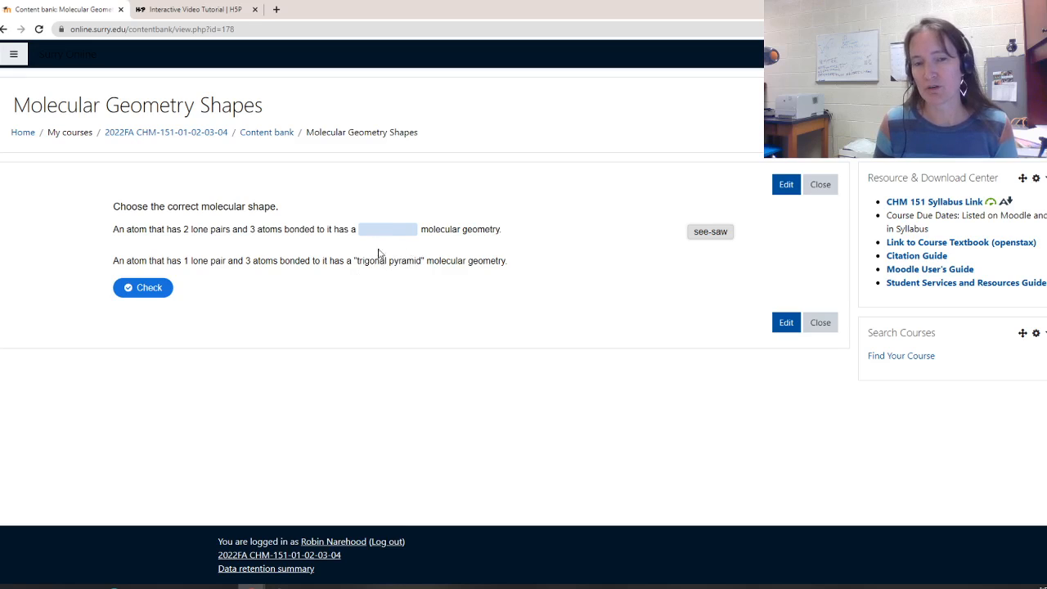
# Reopen the Drag the Words content, replace the quotation marks around "trigonal pyramid" with asterisks, and save
pyautogui.click(787, 186)
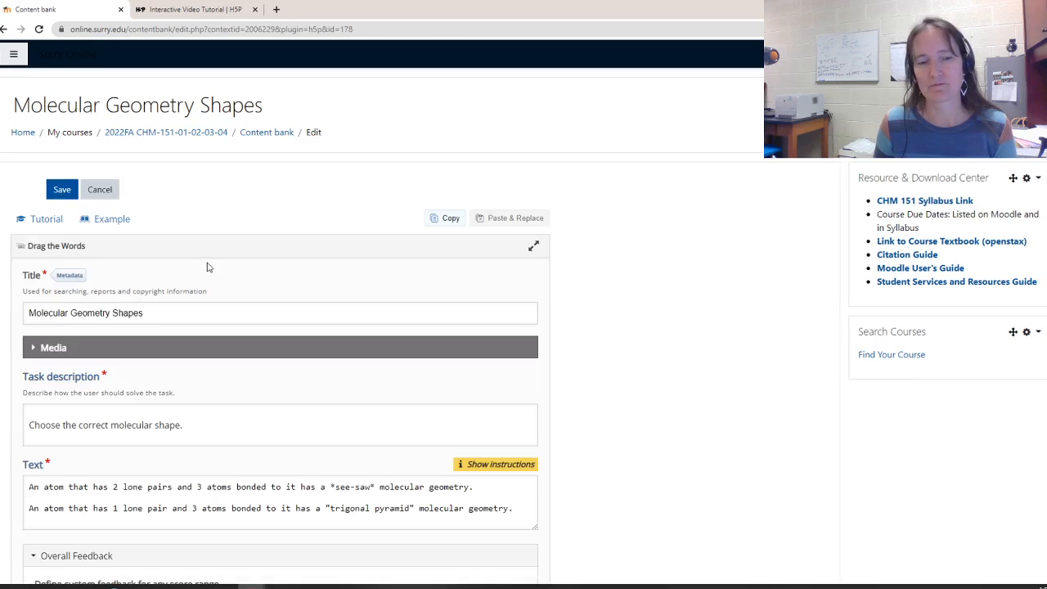
pyautogui.scroll(-2, 237, 410)
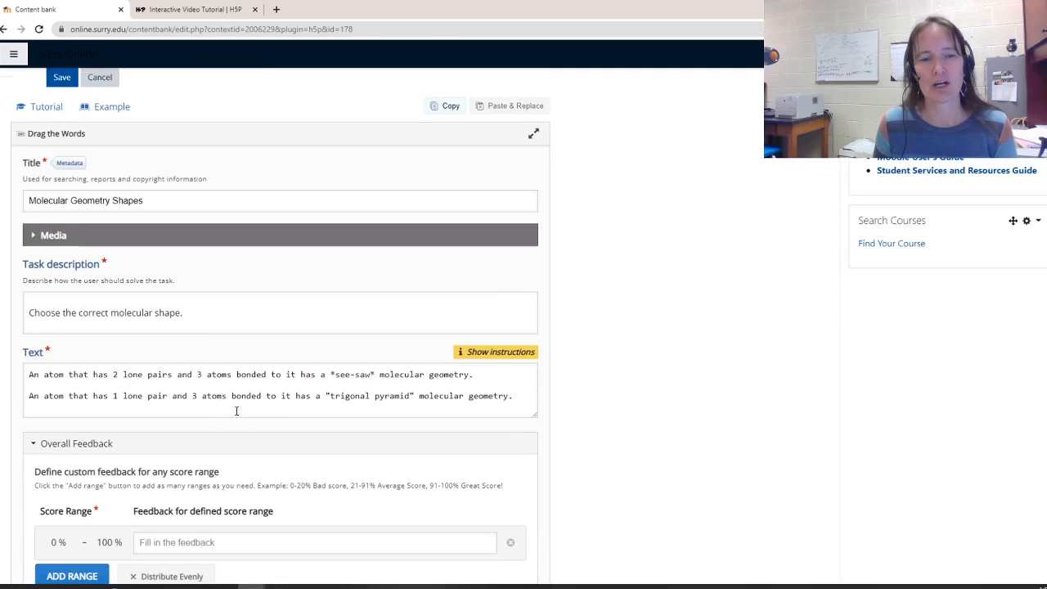
pyautogui.click(330, 396)
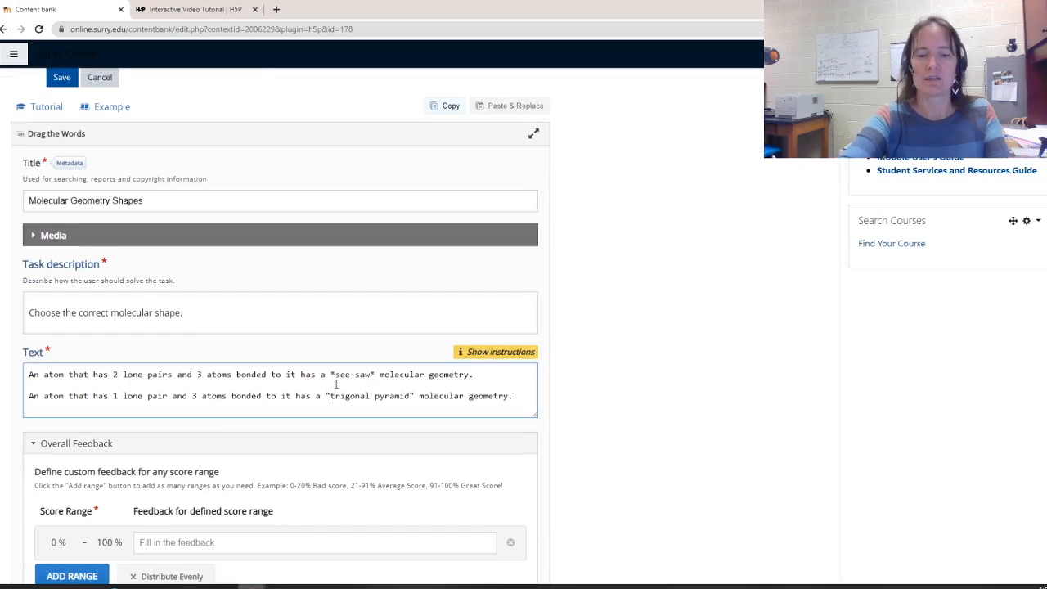
pyautogui.press('BackSpace')
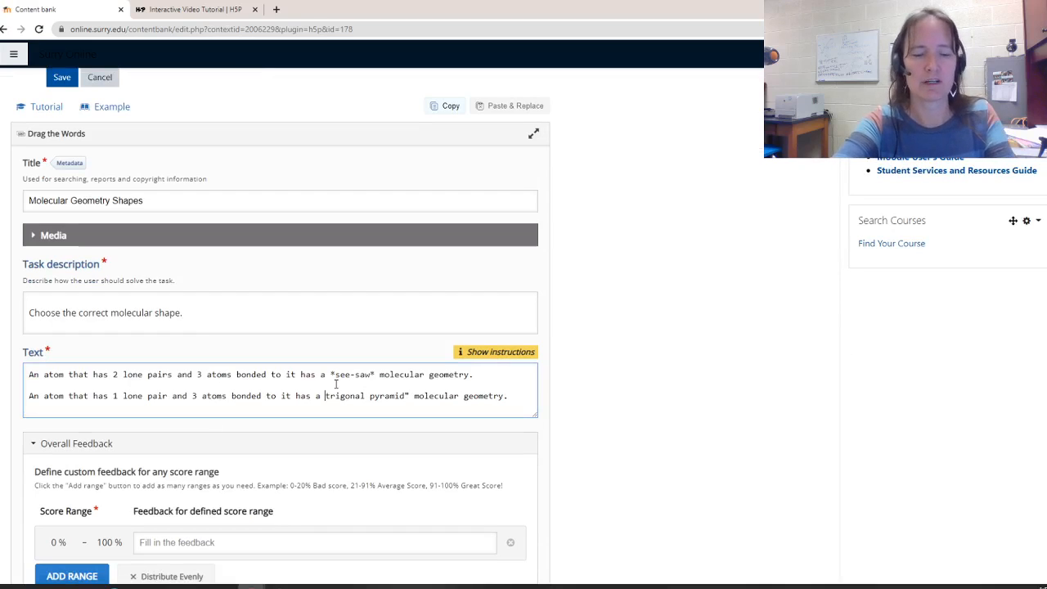
pyautogui.write('*')
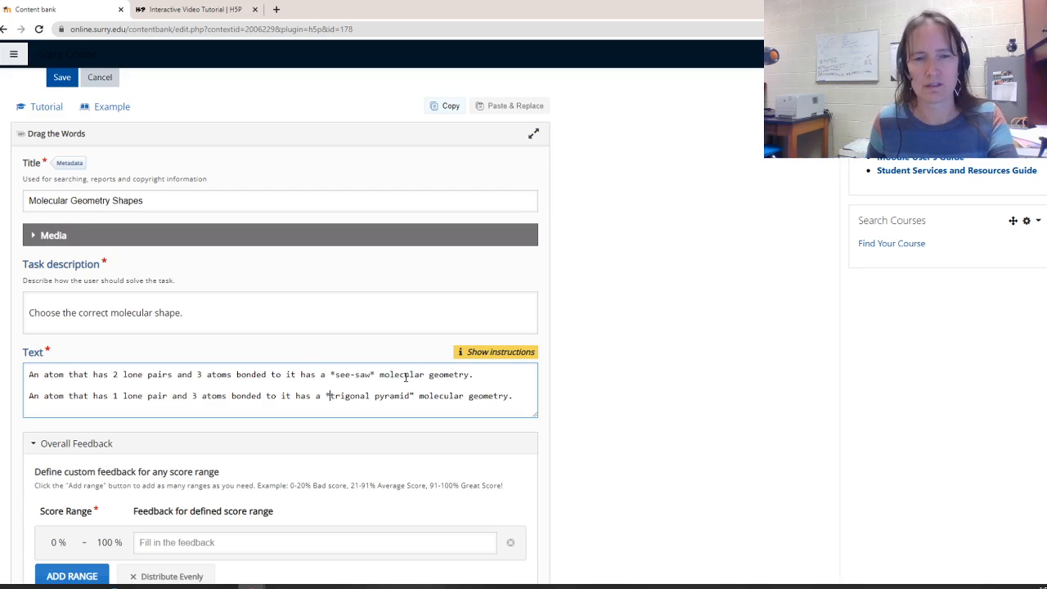
pyautogui.click(417, 399)
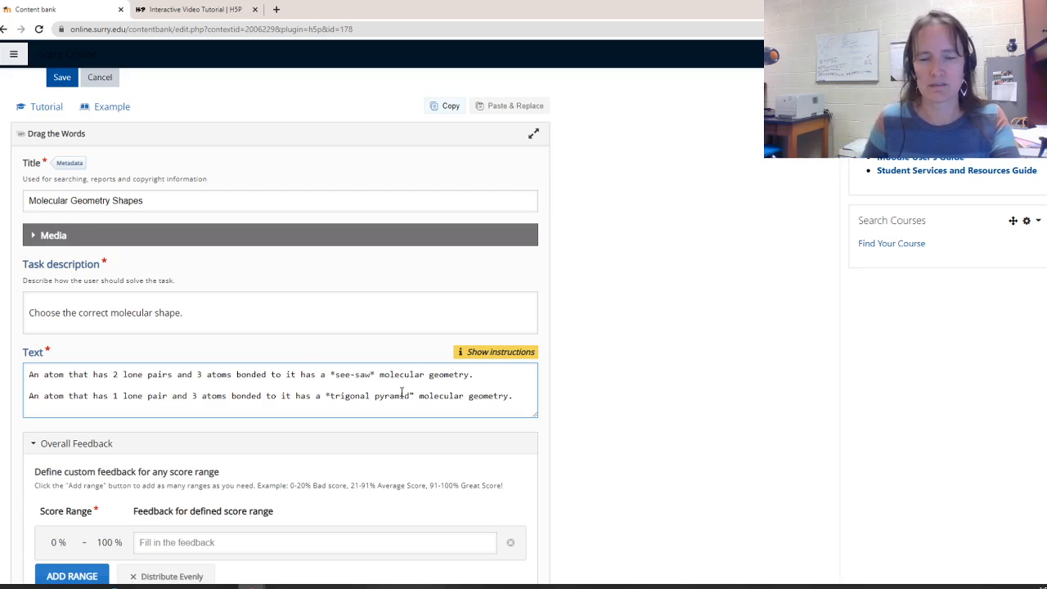
pyautogui.press('BackSpace')
pyautogui.write('*')
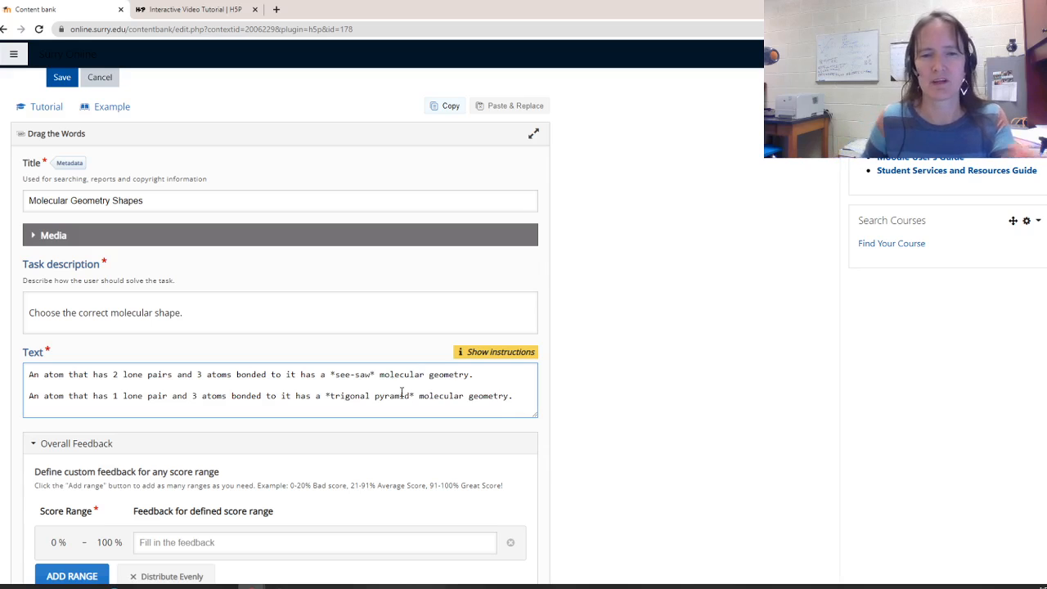
pyautogui.scroll(-2, 259, 481)
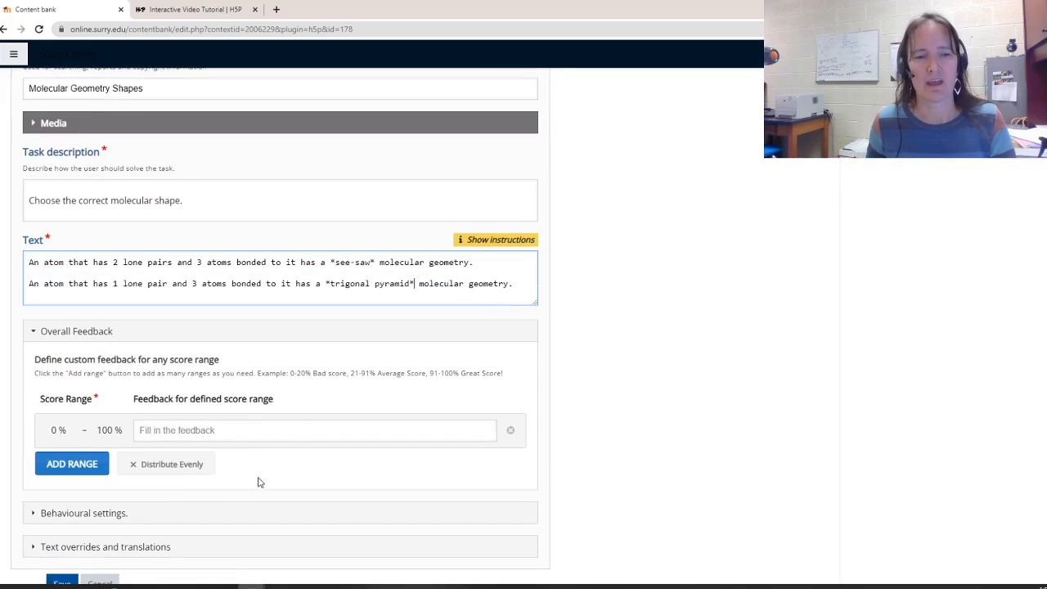
pyautogui.scroll(-1, 160, 523)
pyautogui.scroll(-1, 168, 493)
pyautogui.click(62, 473)
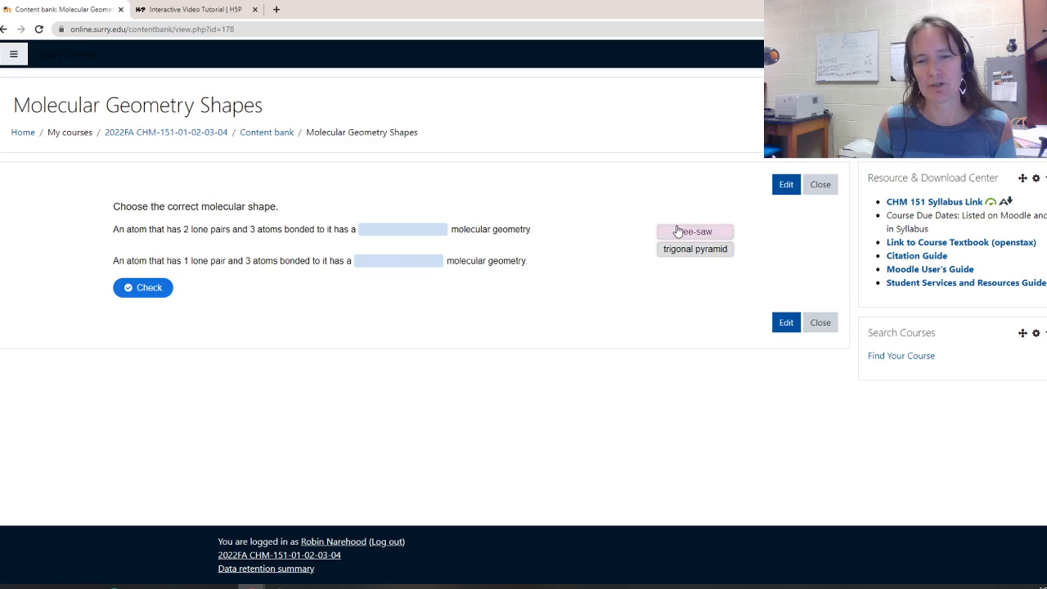
# Test the activity by placing see-saw and trigonal pyramid into their blanks and checking the answers
pyautogui.moveTo(677, 231); pyautogui.dragTo(392, 232)
pyautogui.moveTo(693, 238); pyautogui.dragTo(428, 265)
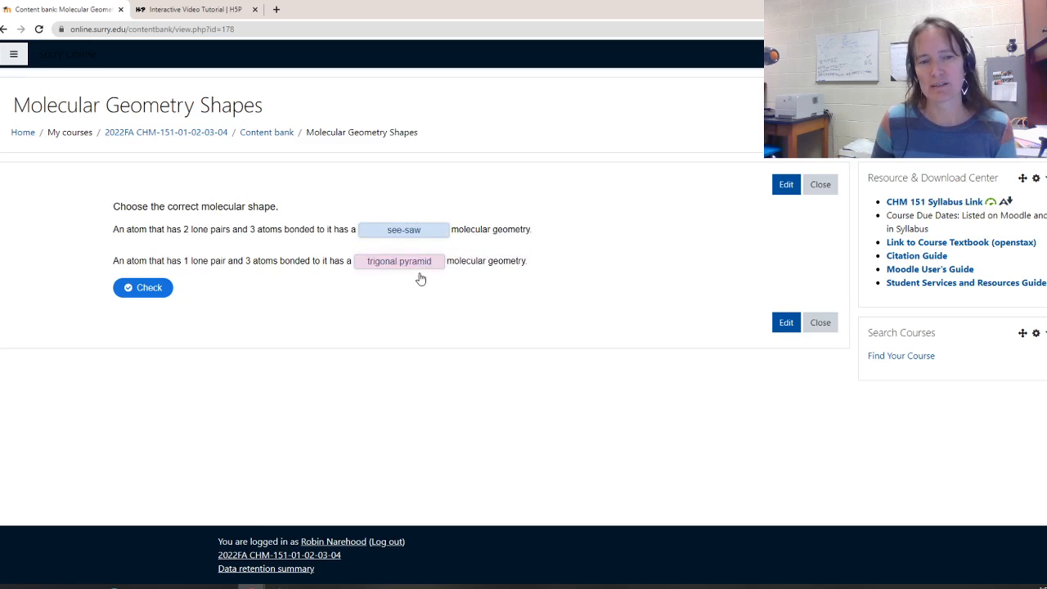
pyautogui.click(145, 288)
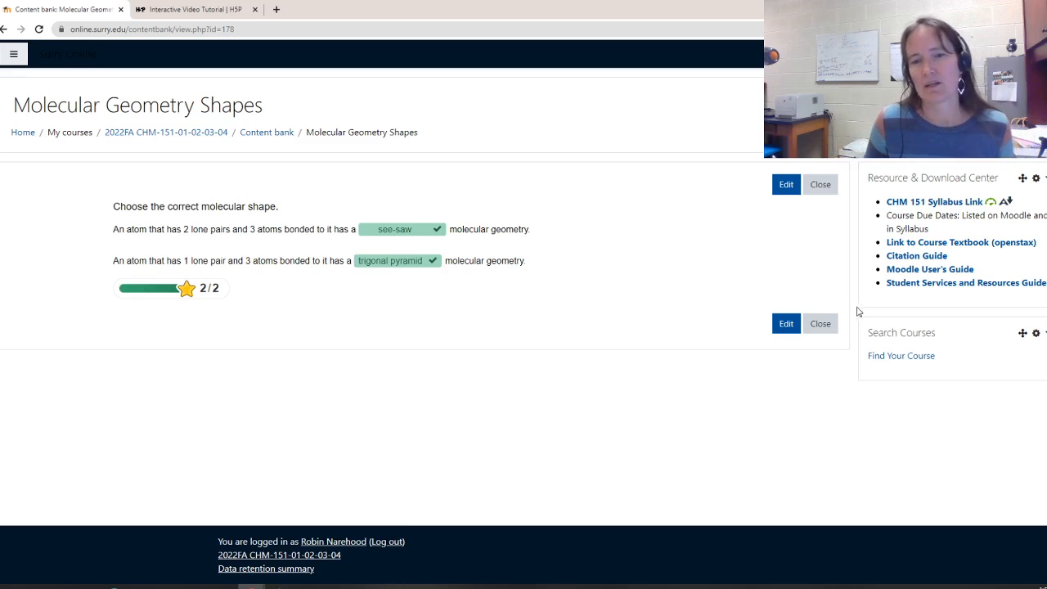
# Close the preview and start a new Fill in the Blanks H5P content in the content bank
pyautogui.click(820, 323)
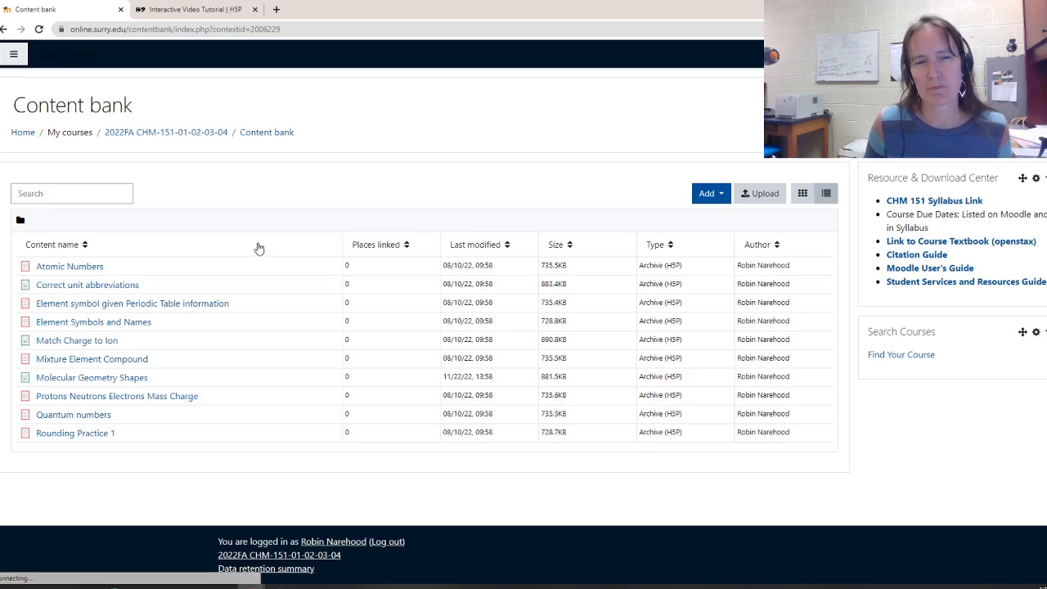
pyautogui.click(706, 198)
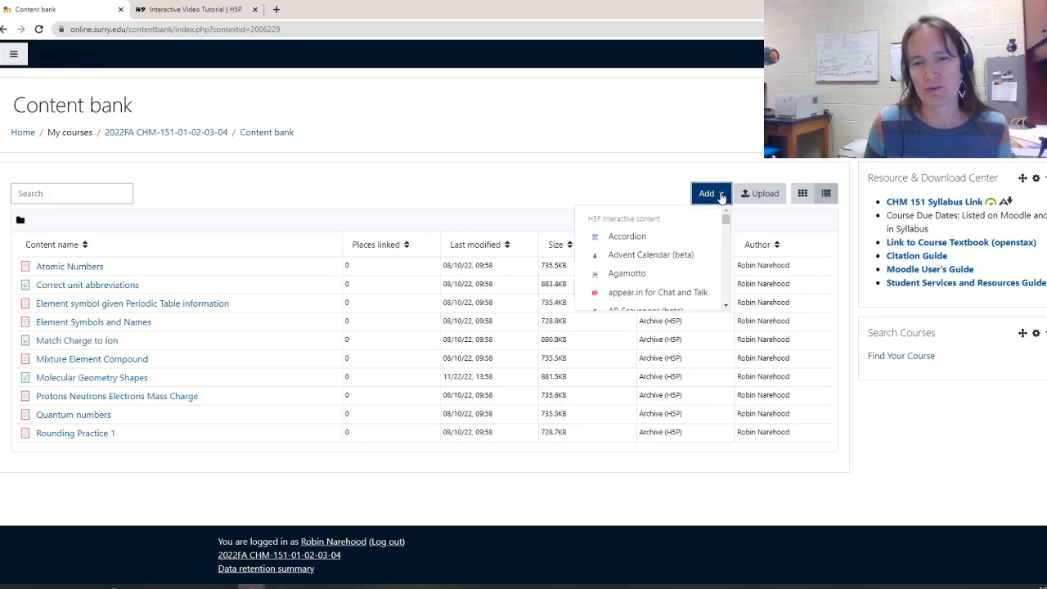
pyautogui.scroll(-3, 694, 240)
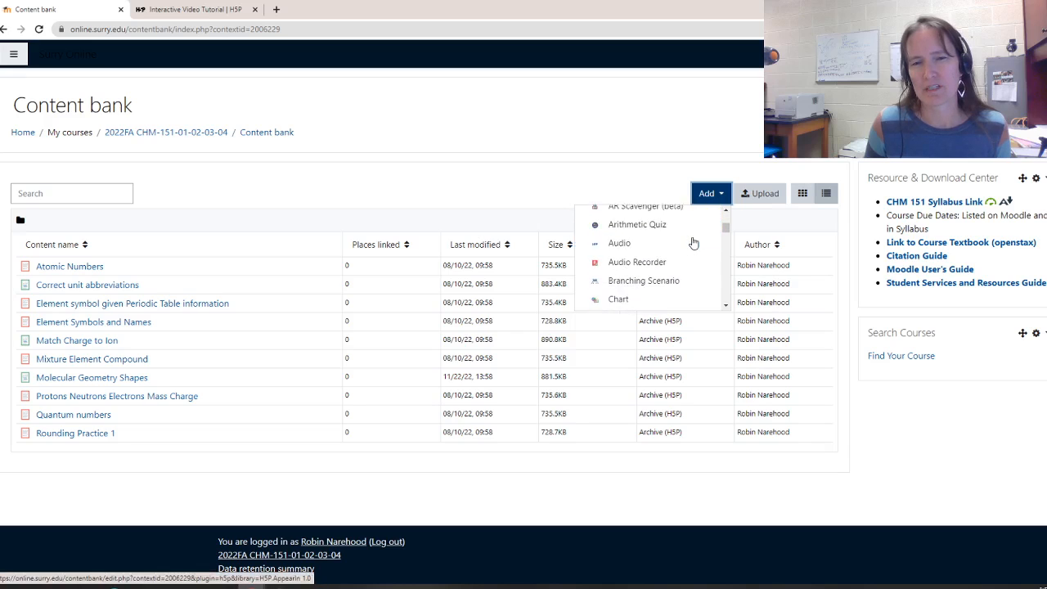
pyautogui.scroll(-5, 692, 243)
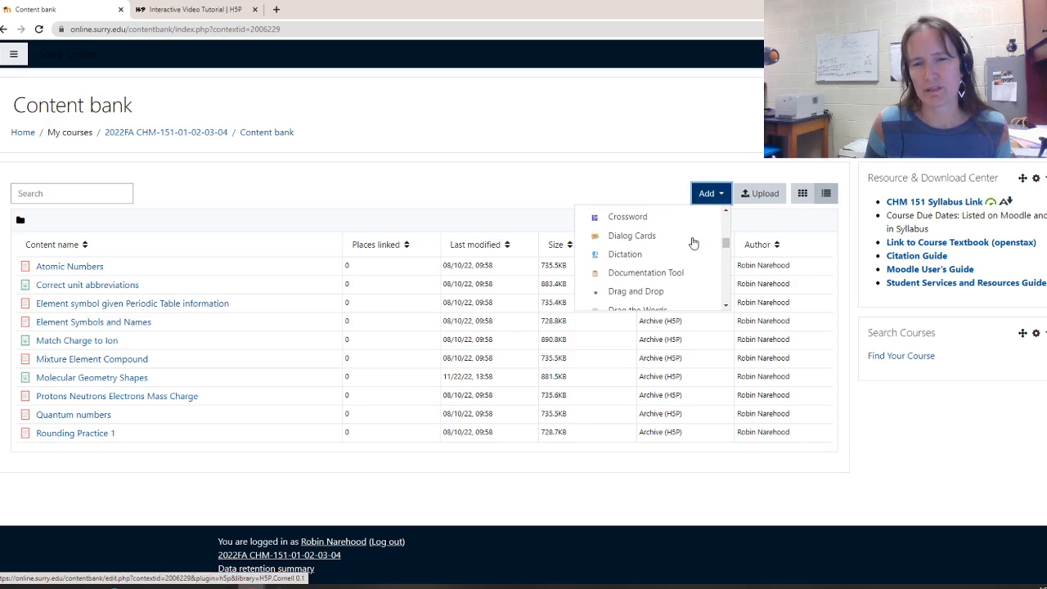
pyautogui.scroll(-1, 692, 243)
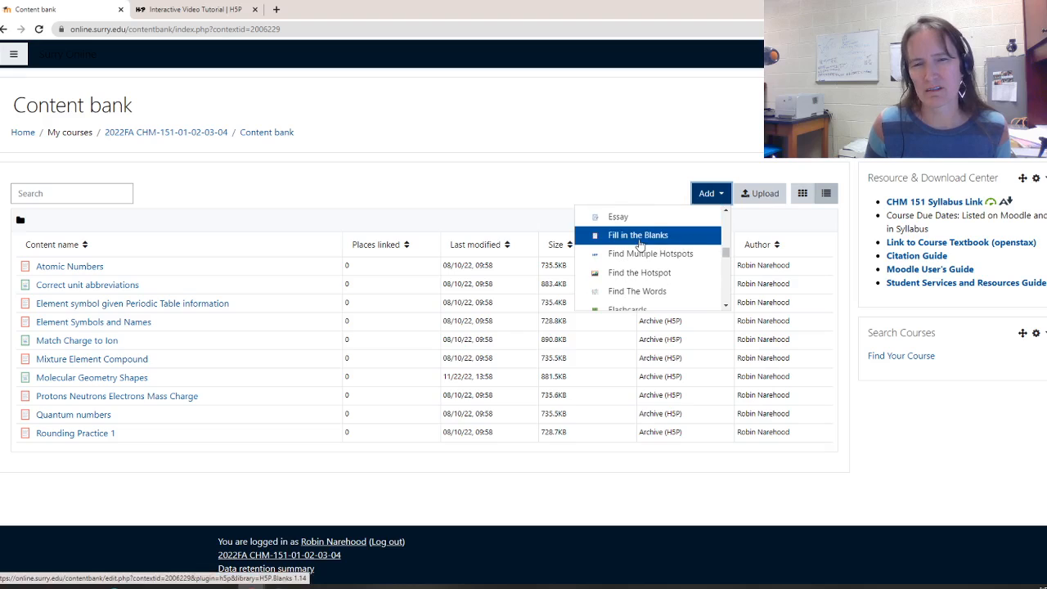
pyautogui.click(639, 241)
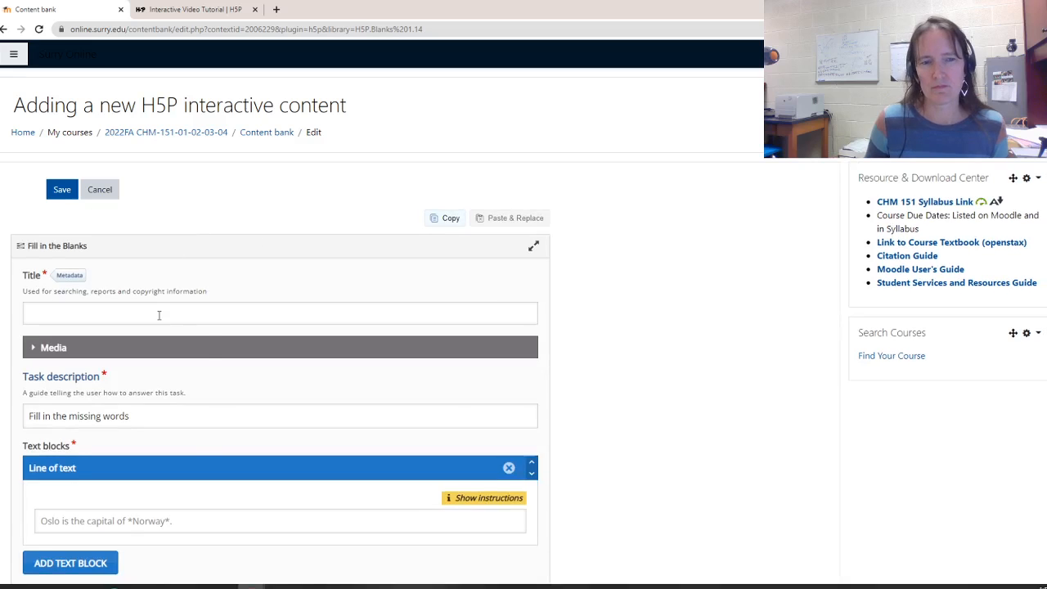
# Title the new activity "Number of valence electrons"
pyautogui.click(159, 314)
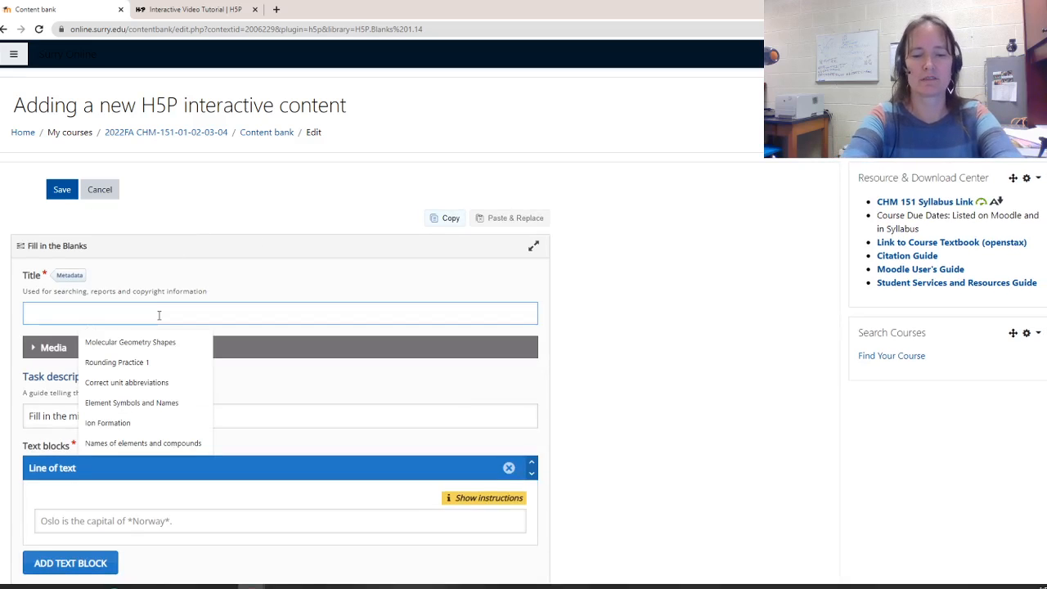
pyautogui.write('Number of')
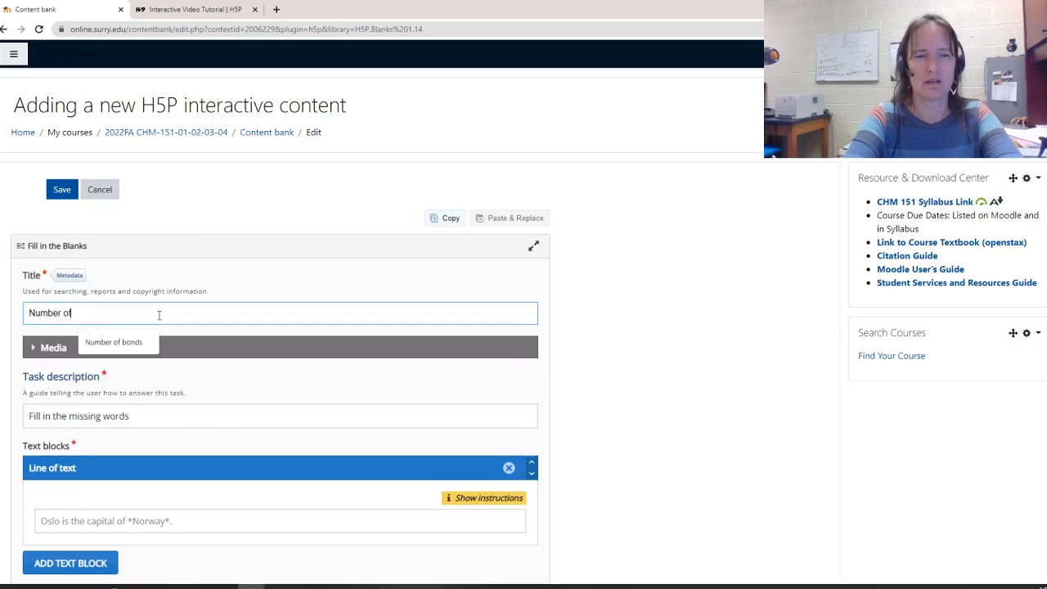
pyautogui.write(' electron')
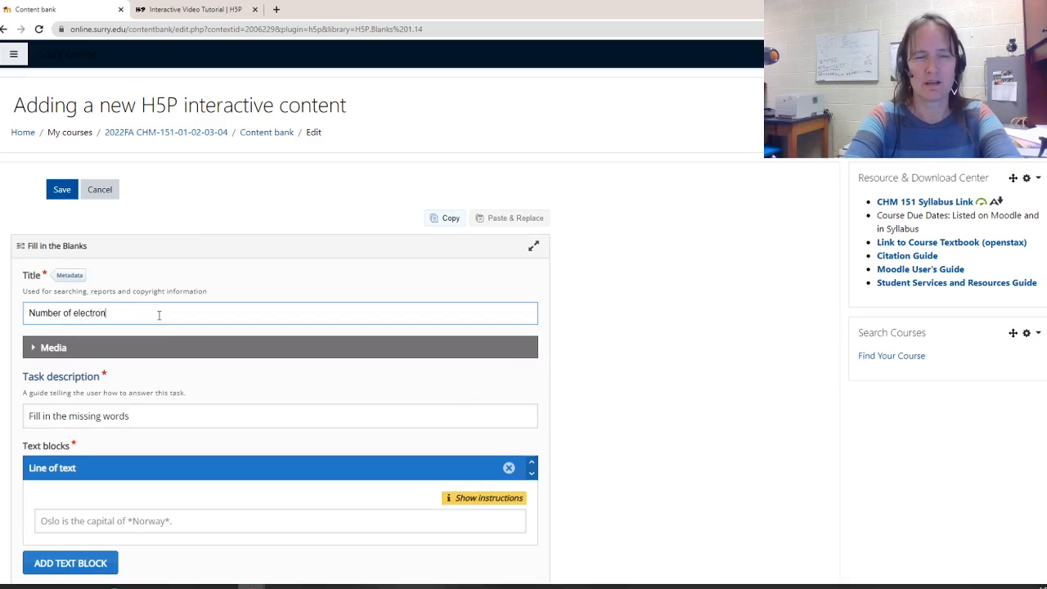
pyautogui.press('BackSpace')
pyautogui.press('BackSpace')
pyautogui.press('BackSpace')
pyautogui.press('BackSpace')
pyautogui.press('BackSpace')
pyautogui.press('BackSpace')
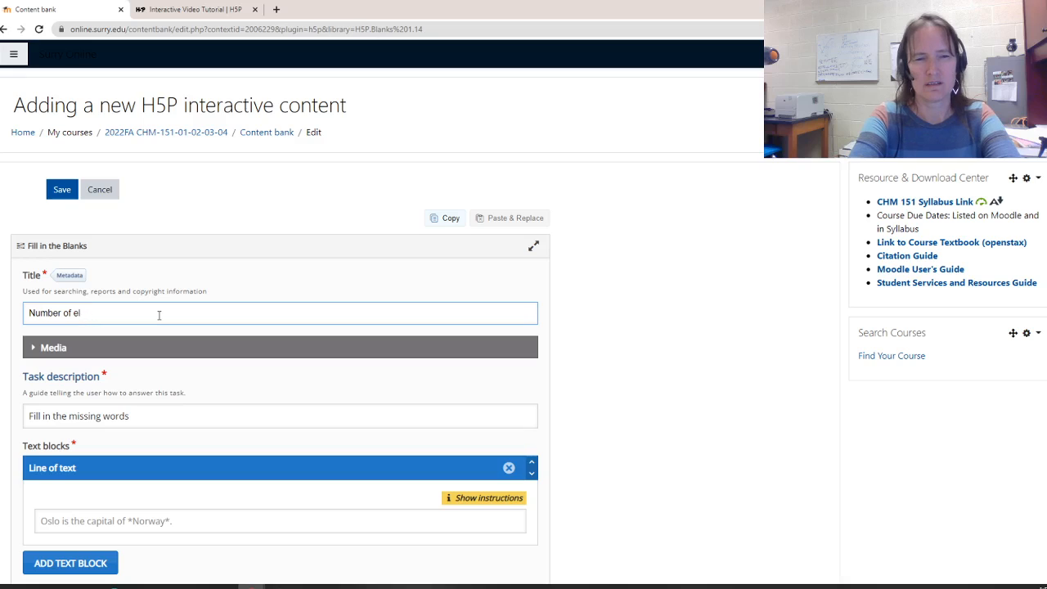
pyautogui.press('BackSpace')
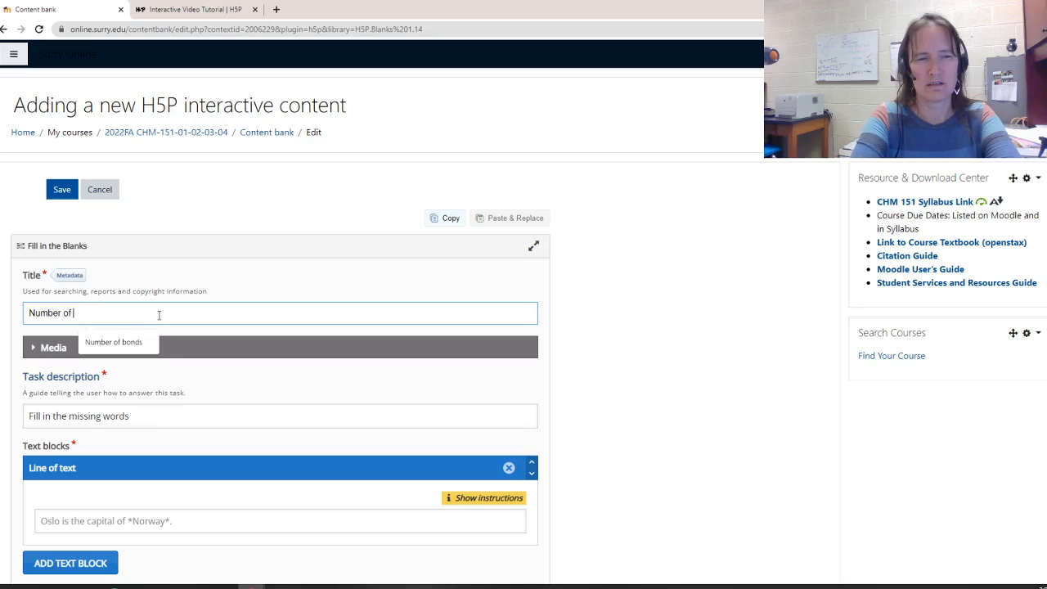
pyautogui.write('valence ')
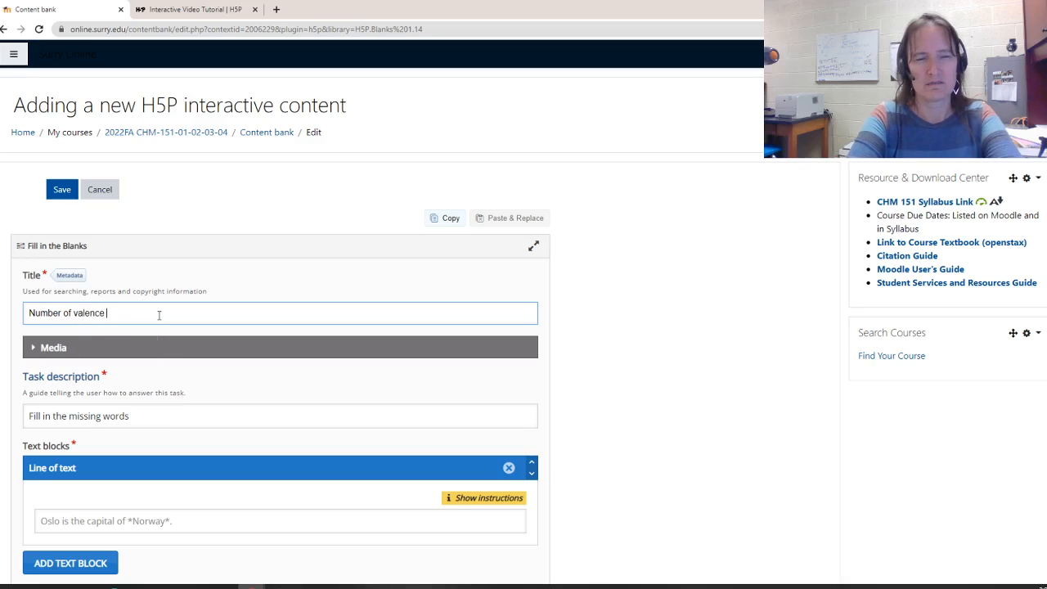
pyautogui.write('electrons')
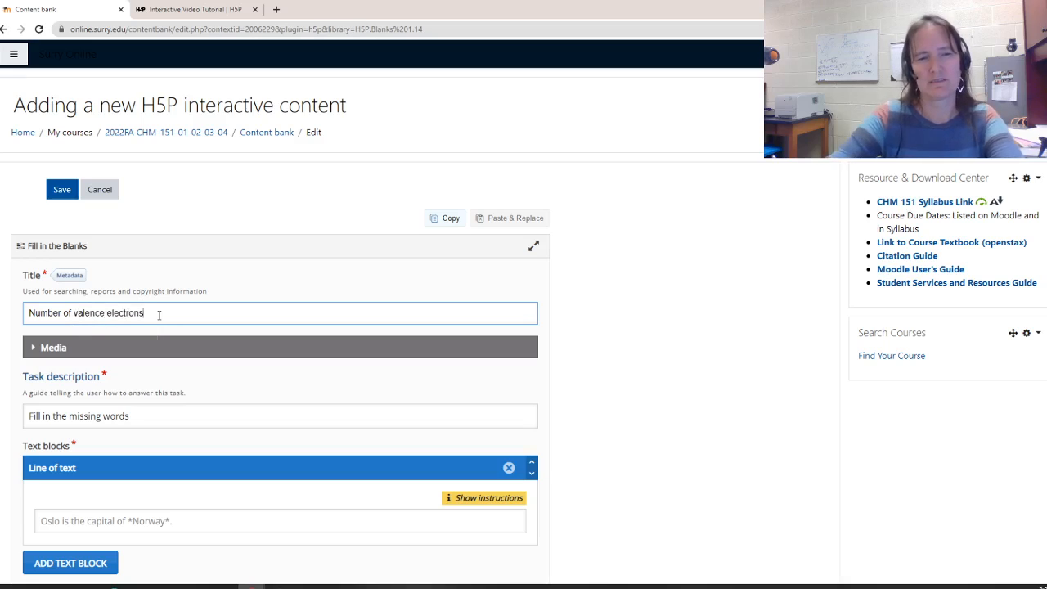
# Replace the task description with "Provide the total valence electrons for each substance."
pyautogui.click(157, 414)
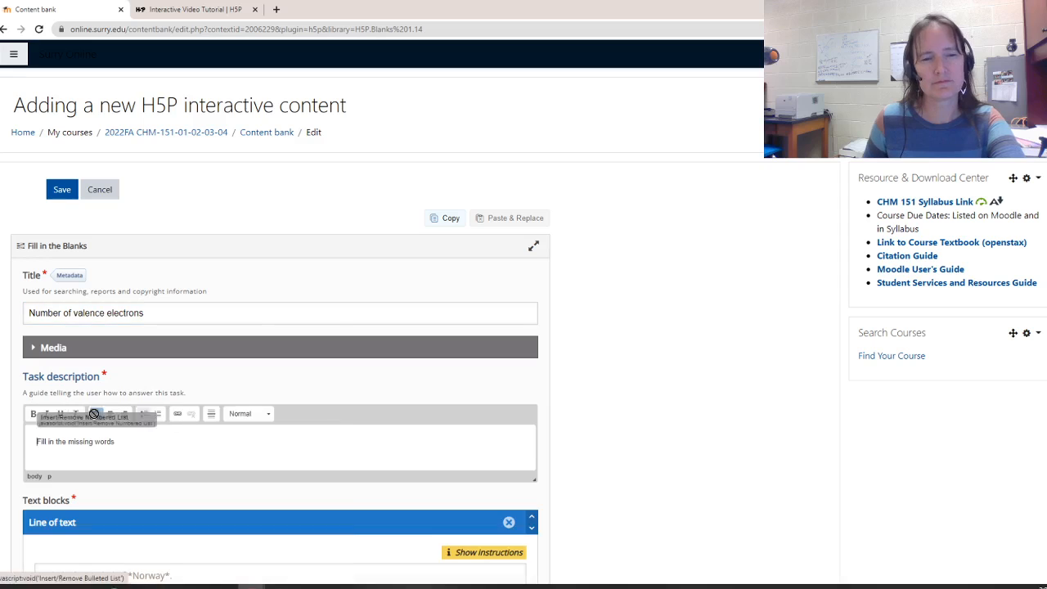
pyautogui.moveTo(122, 442); pyautogui.dragTo(0, 438)
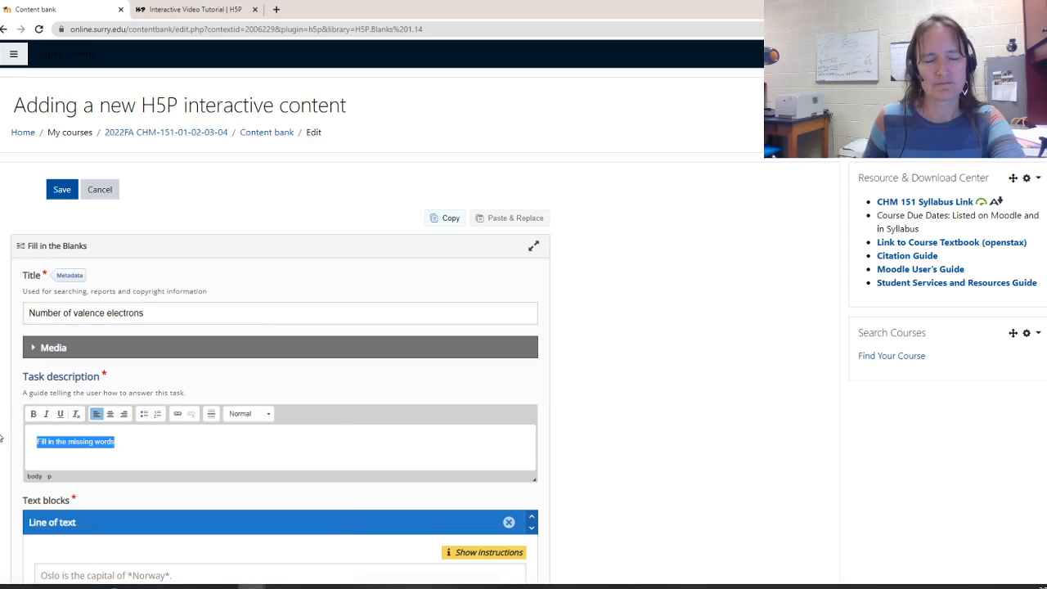
pyautogui.write('Pro')
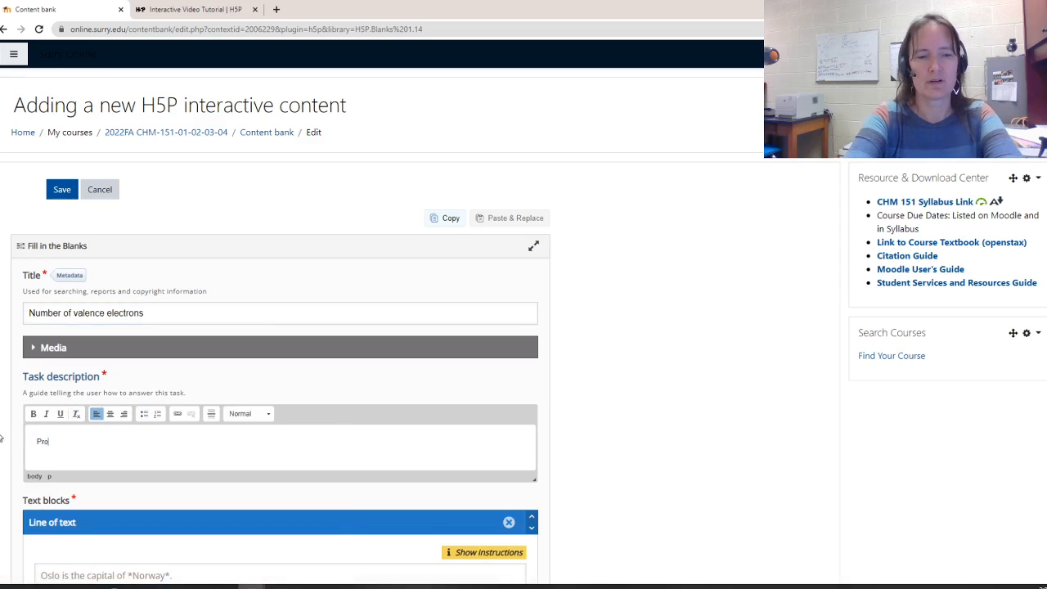
pyautogui.write('vide the tota')
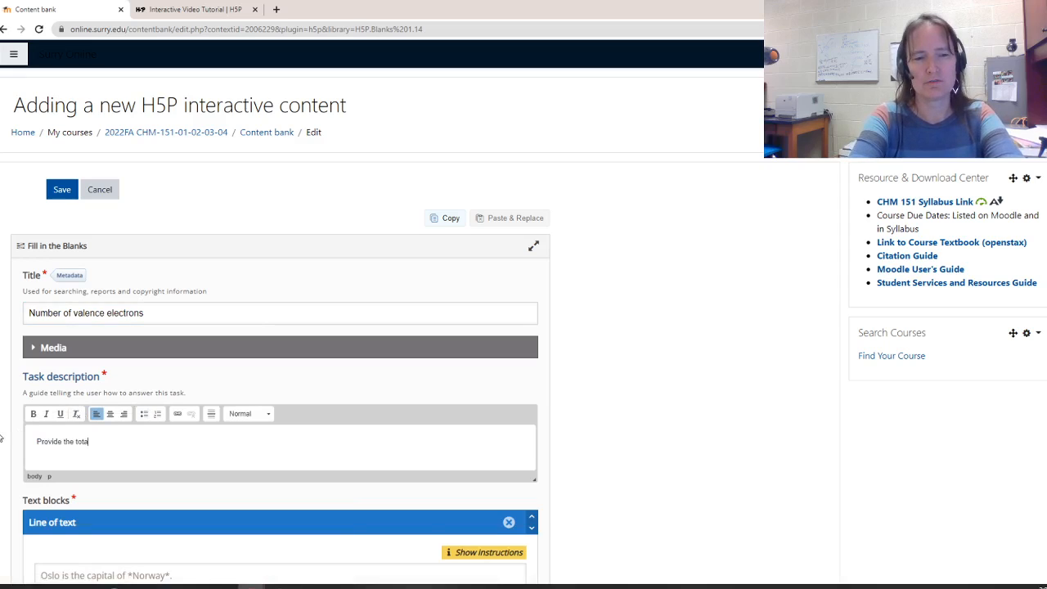
pyautogui.write('l valenc')
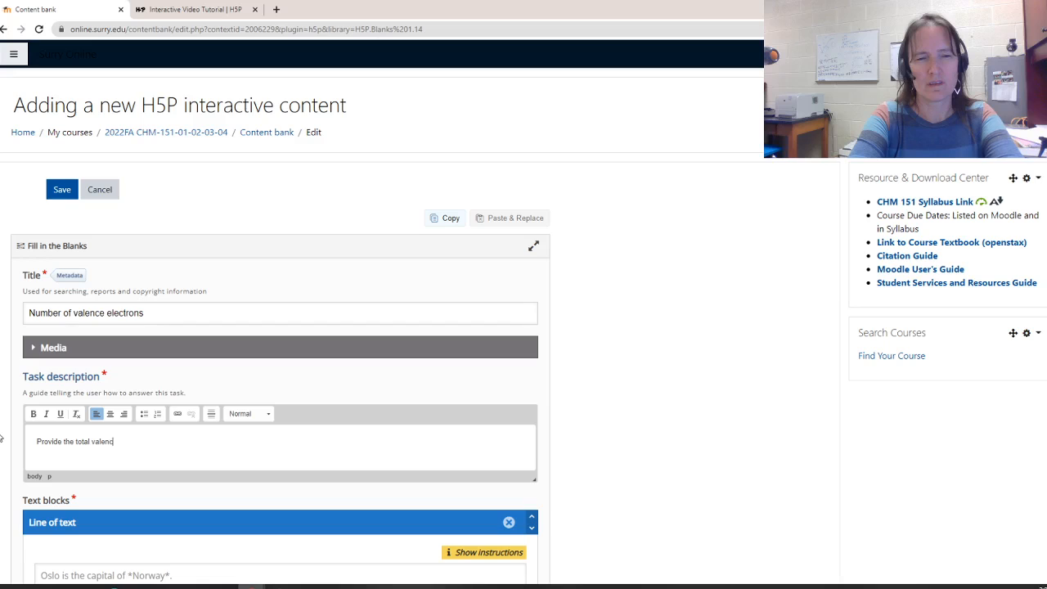
pyautogui.write('e electrons')
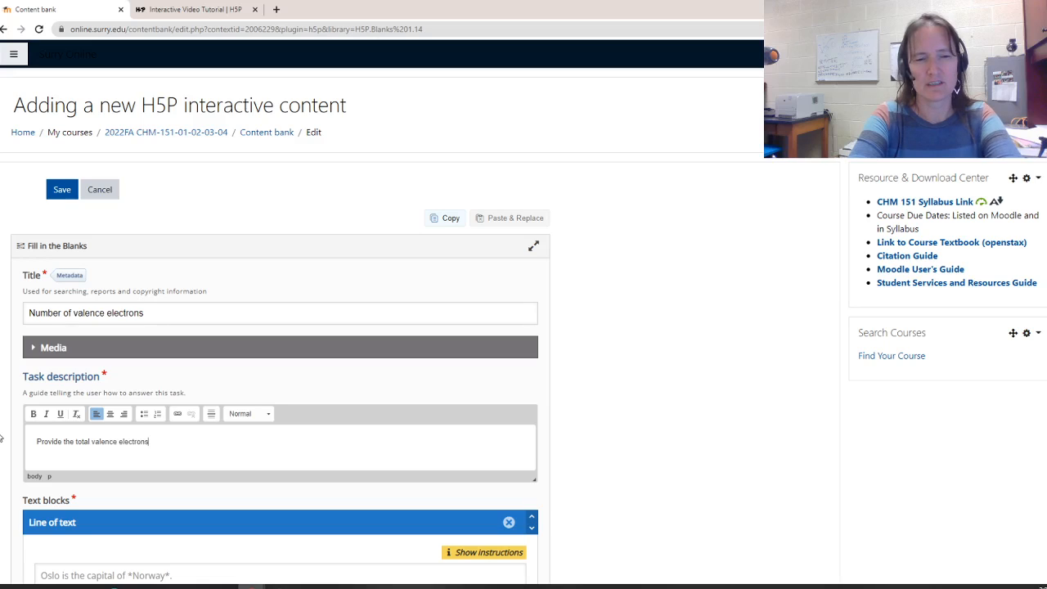
pyautogui.write(' for each s')
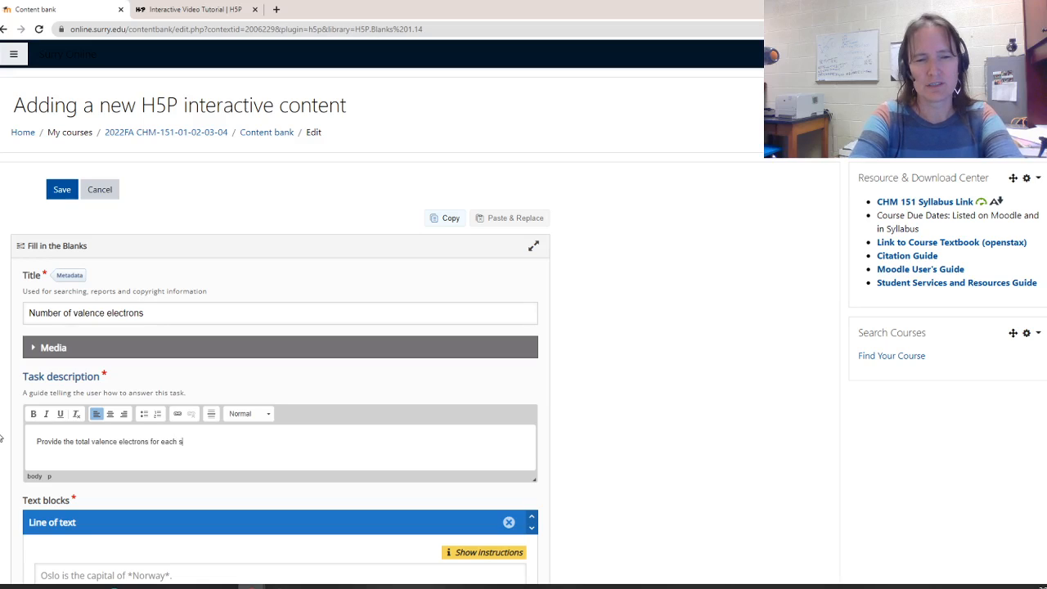
pyautogui.write('ubstance.')
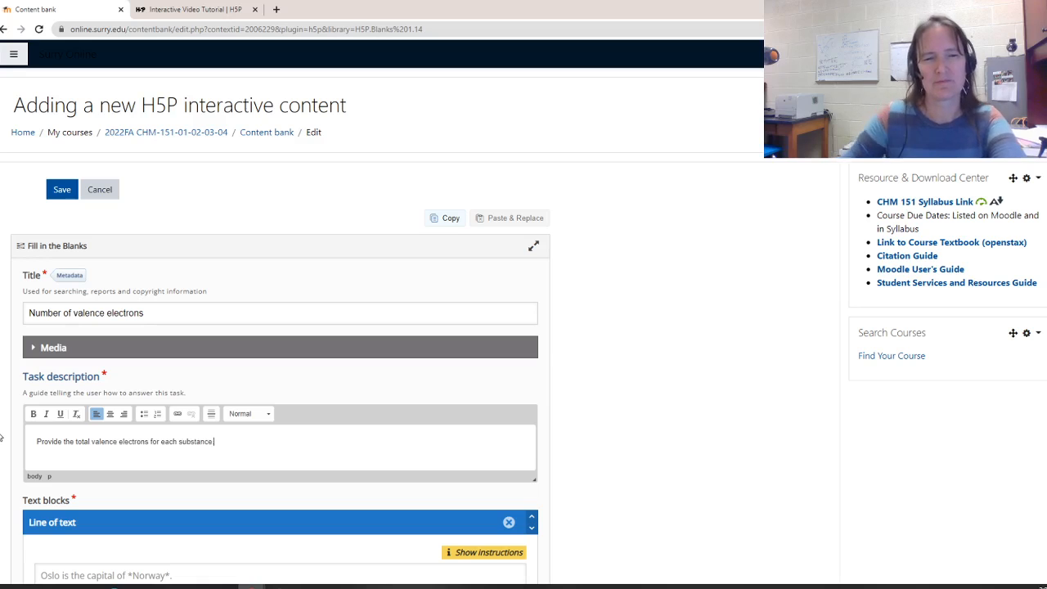
pyautogui.scroll(-5, 199, 453)
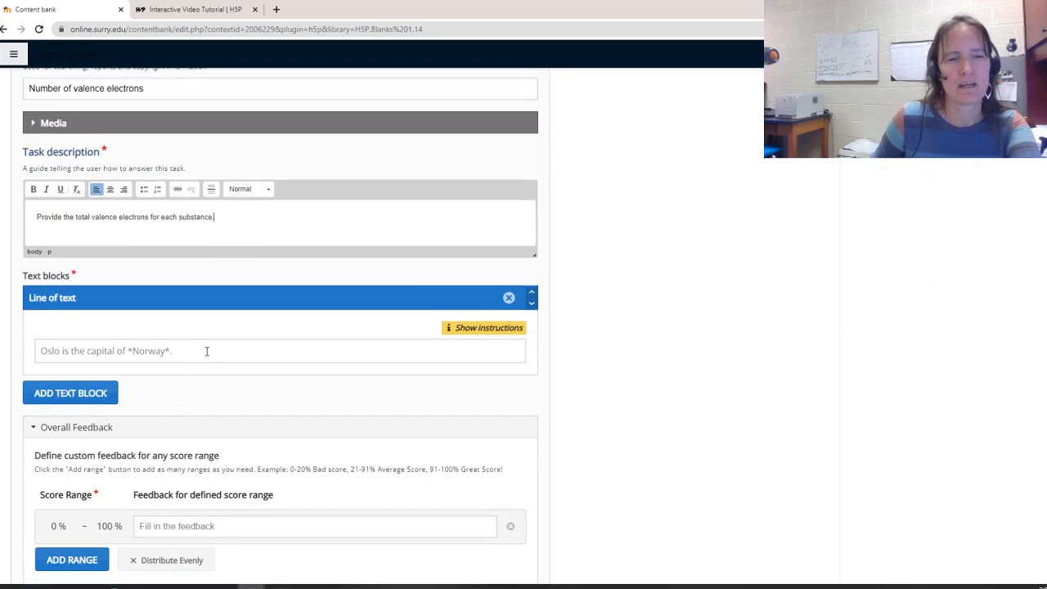
pyautogui.write('.')
# Enter the first text line "Carbon tetrabromide *26* valence electrons." in the text block, starting a new line
pyautogui.click(206, 351)
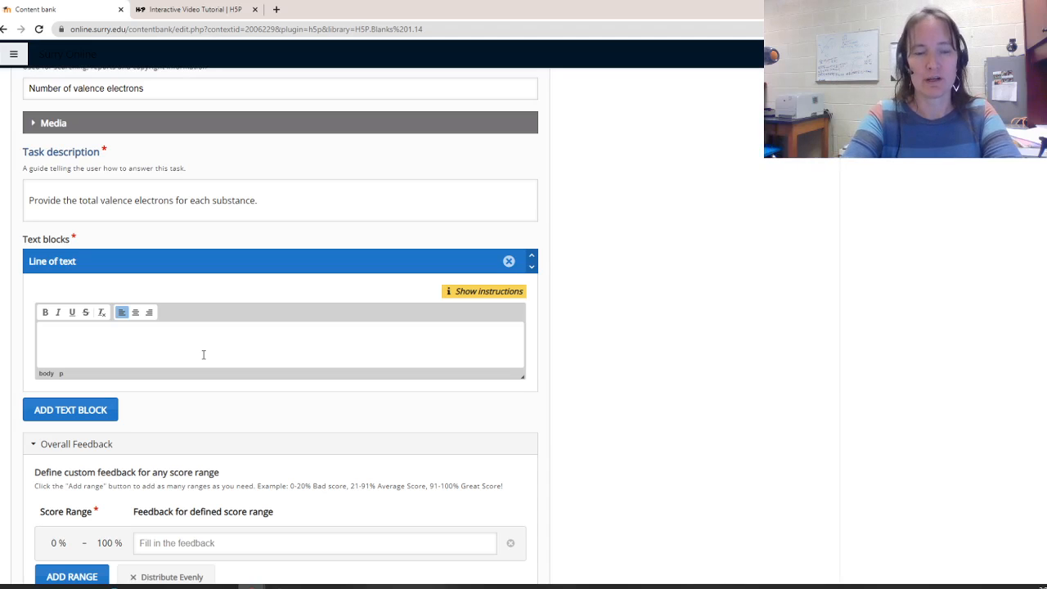
pyautogui.write('Carb')
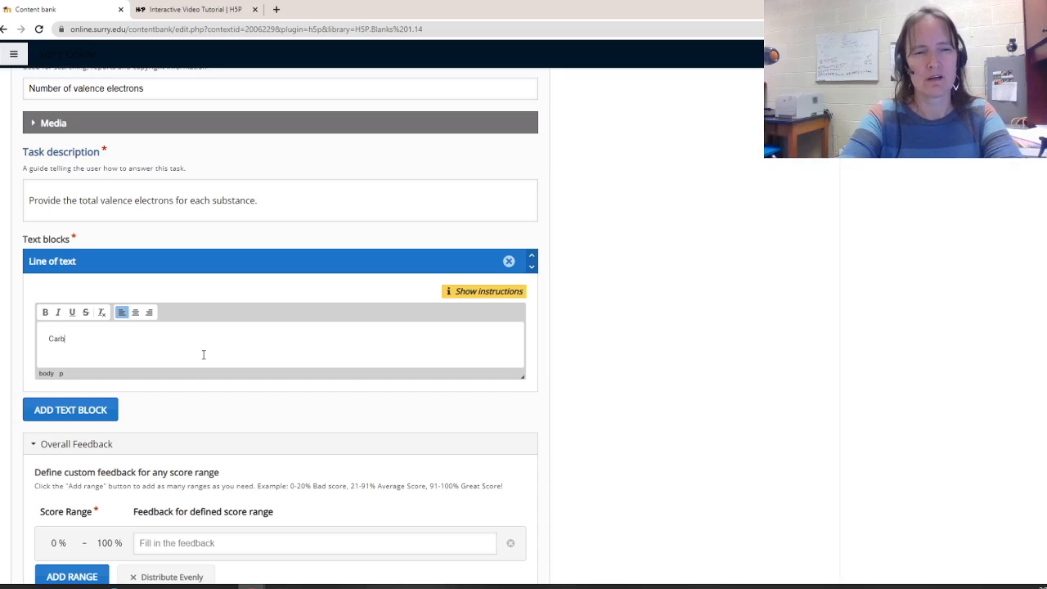
pyautogui.write('on tetra')
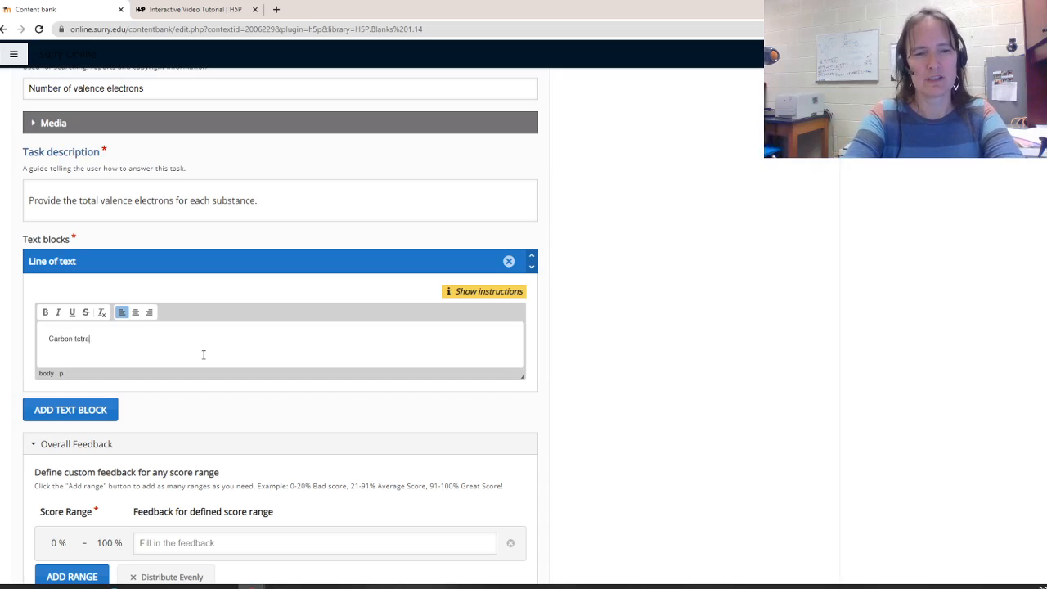
pyautogui.write('bromide')
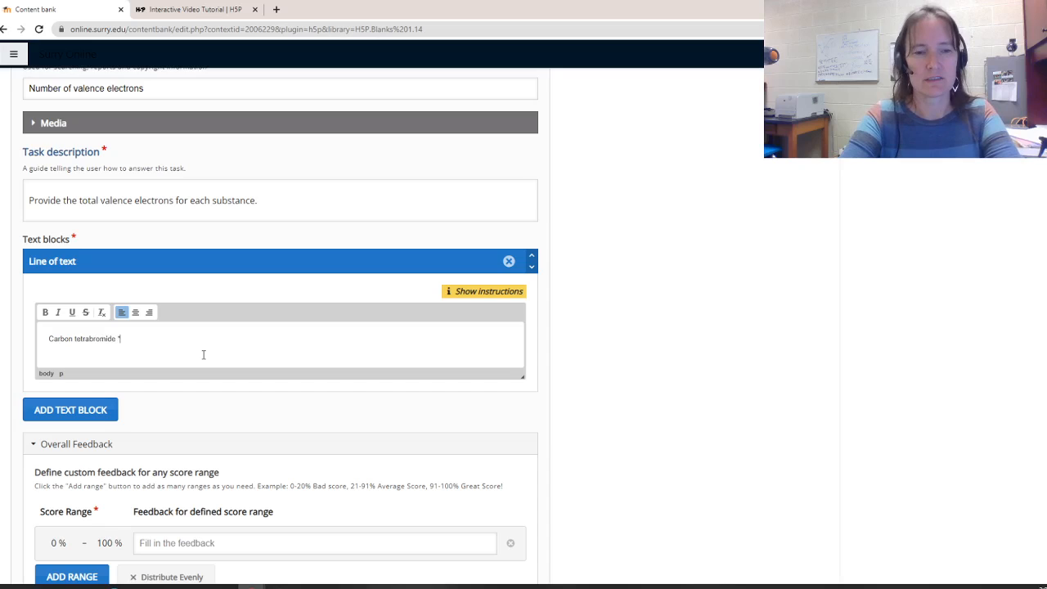
pyautogui.write('*')
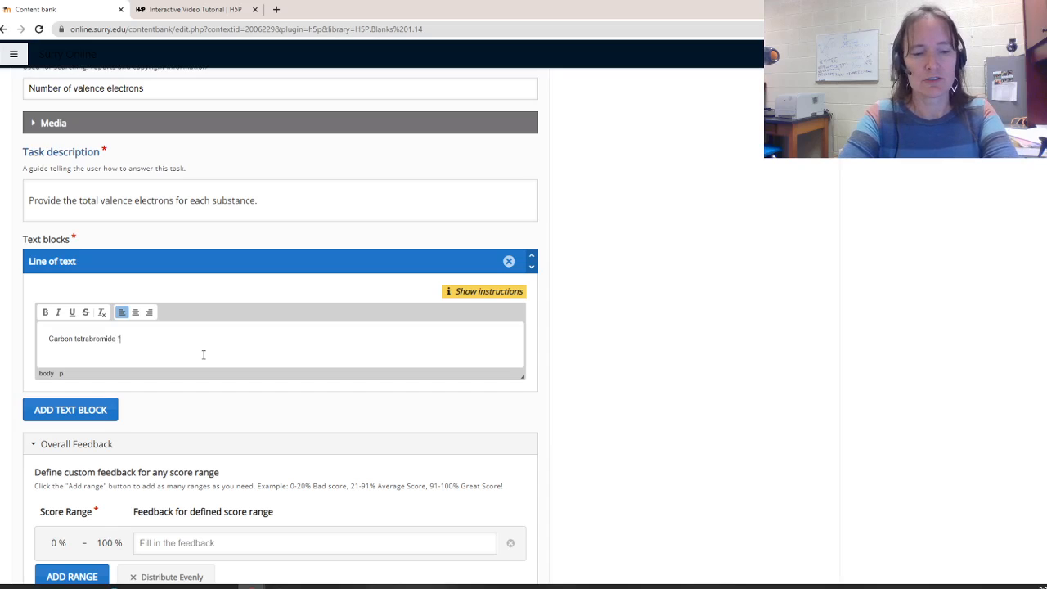
pyautogui.write('26')
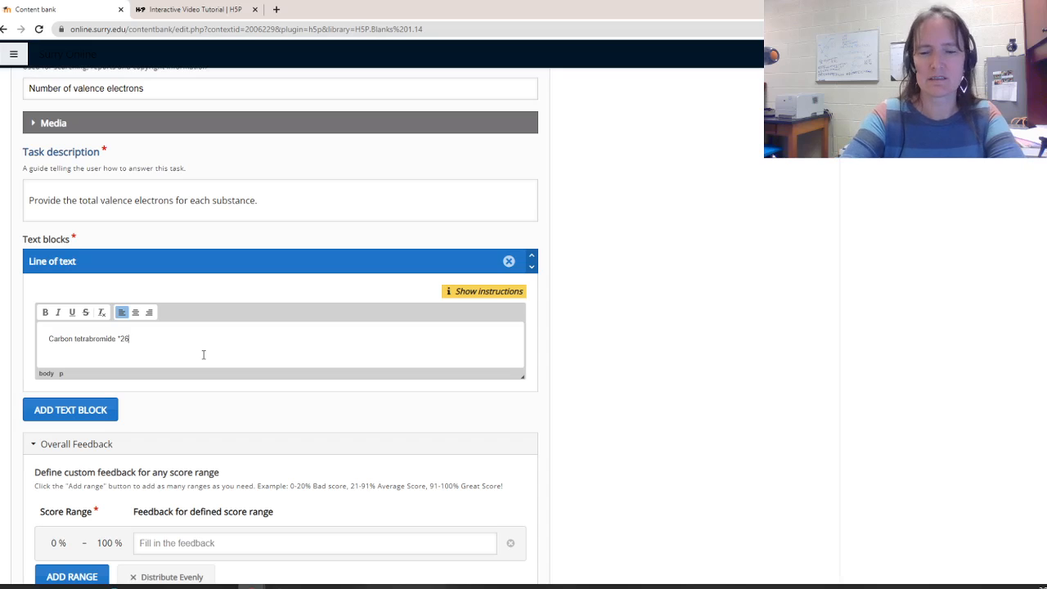
pyautogui.write('* vale')
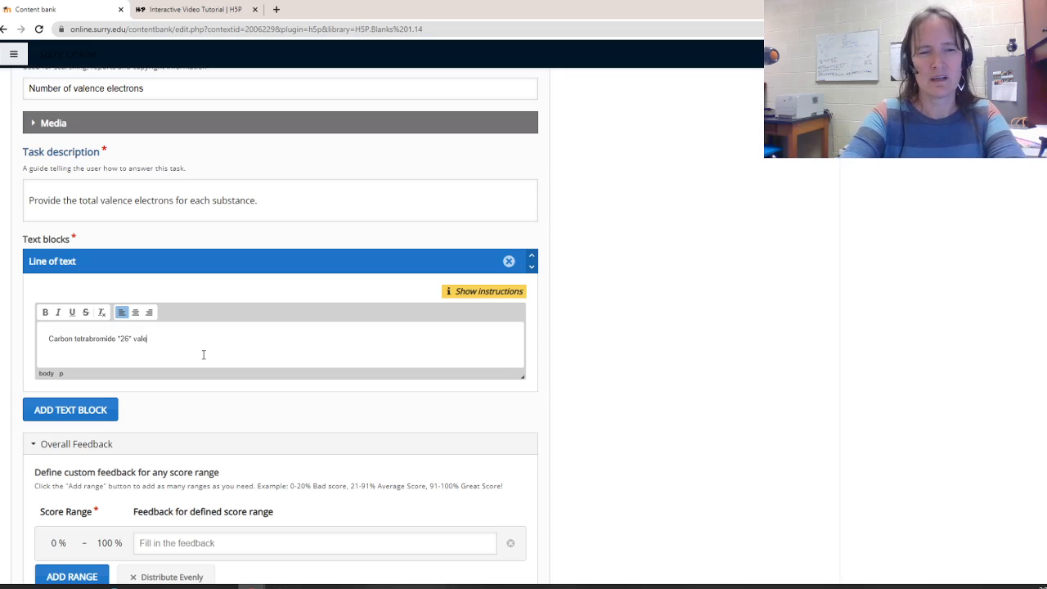
pyautogui.write('nce elec')
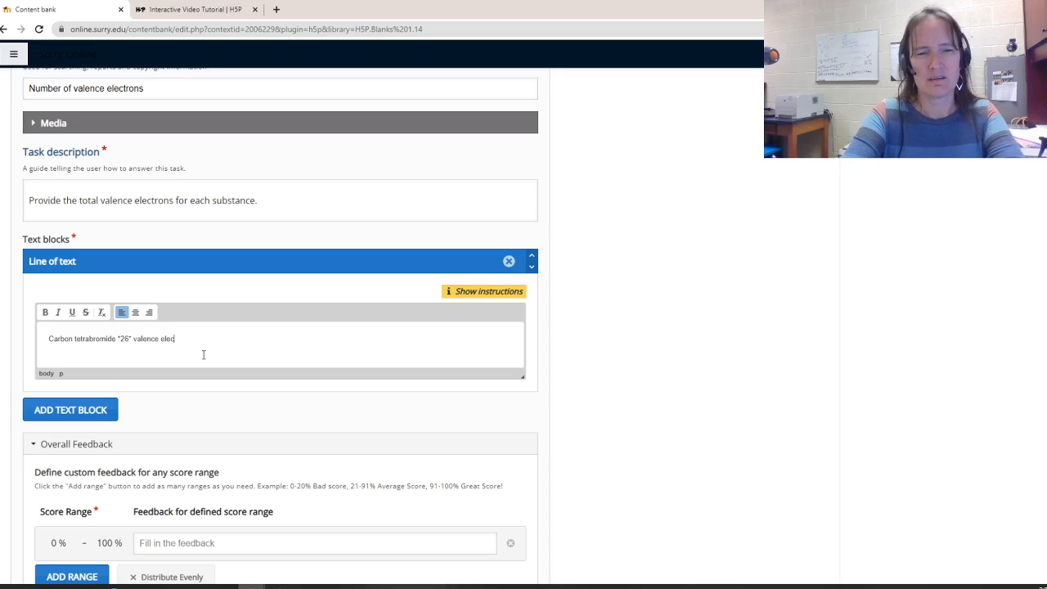
pyautogui.write('trons.')
pyautogui.press('Return')
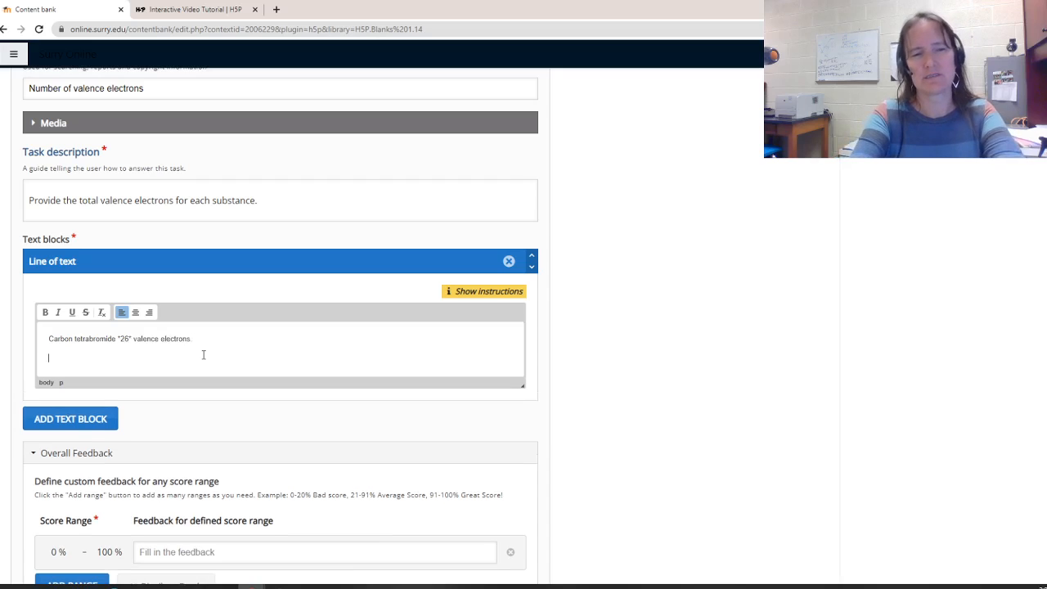
# Add the line "Water has *8* valence electrons." and start another line
pyautogui.write('Water has *8')
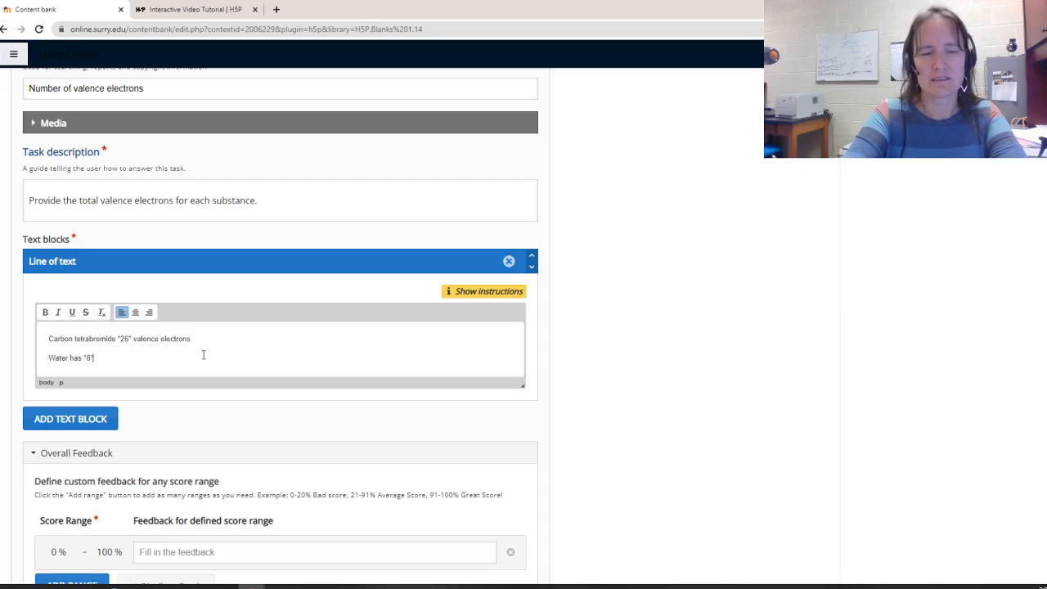
pyautogui.write('*')
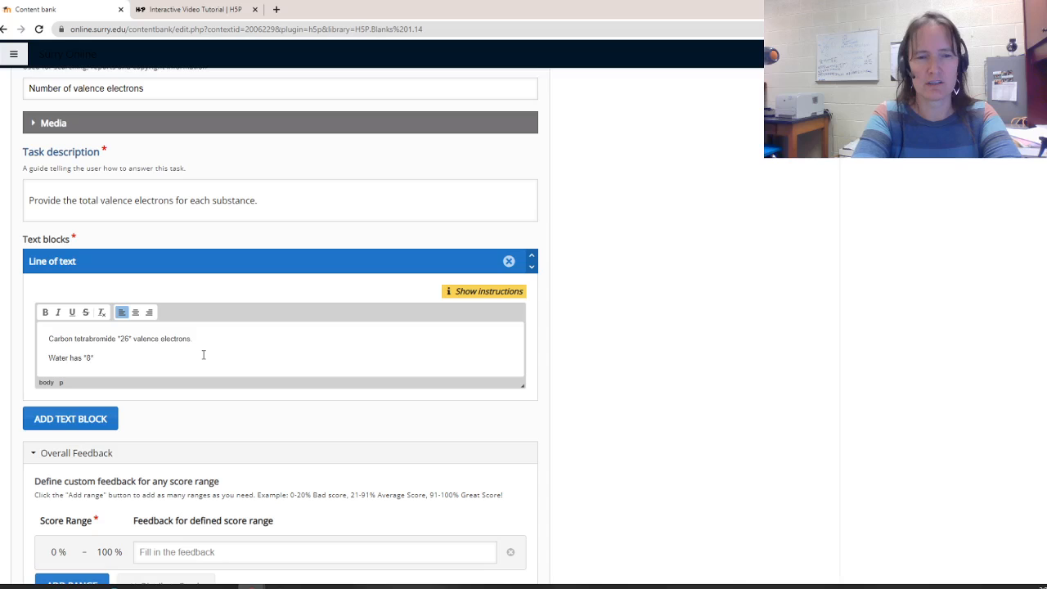
pyautogui.write(' valence el')
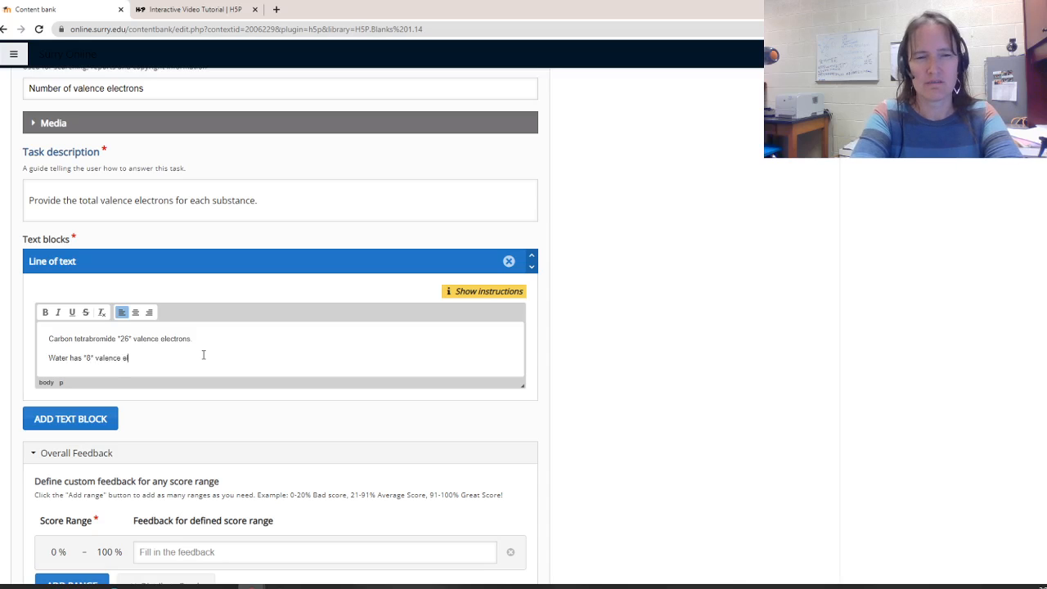
pyautogui.write('ectrons.')
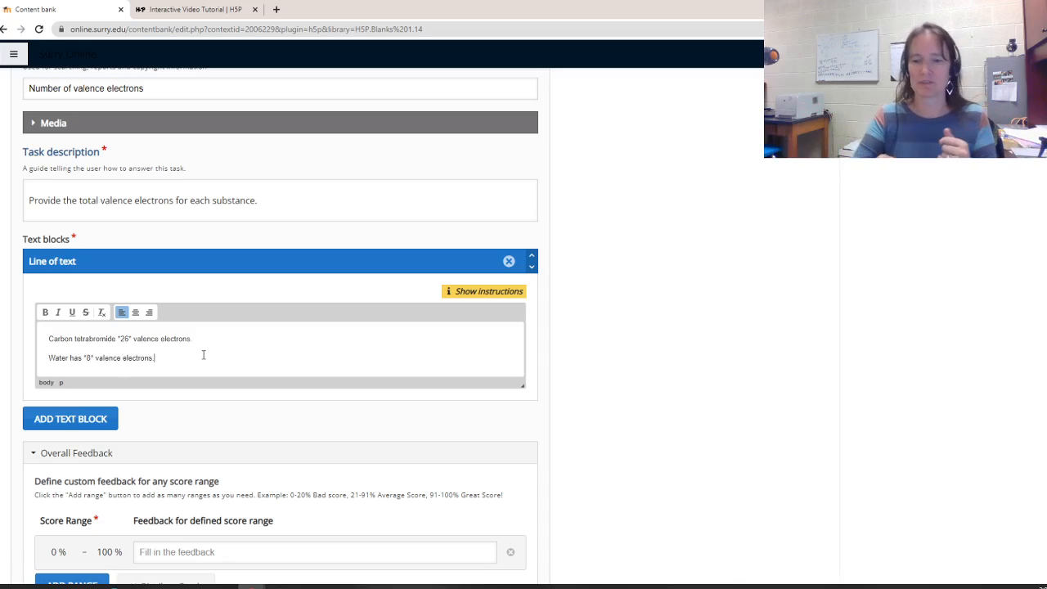
pyautogui.press('Return')
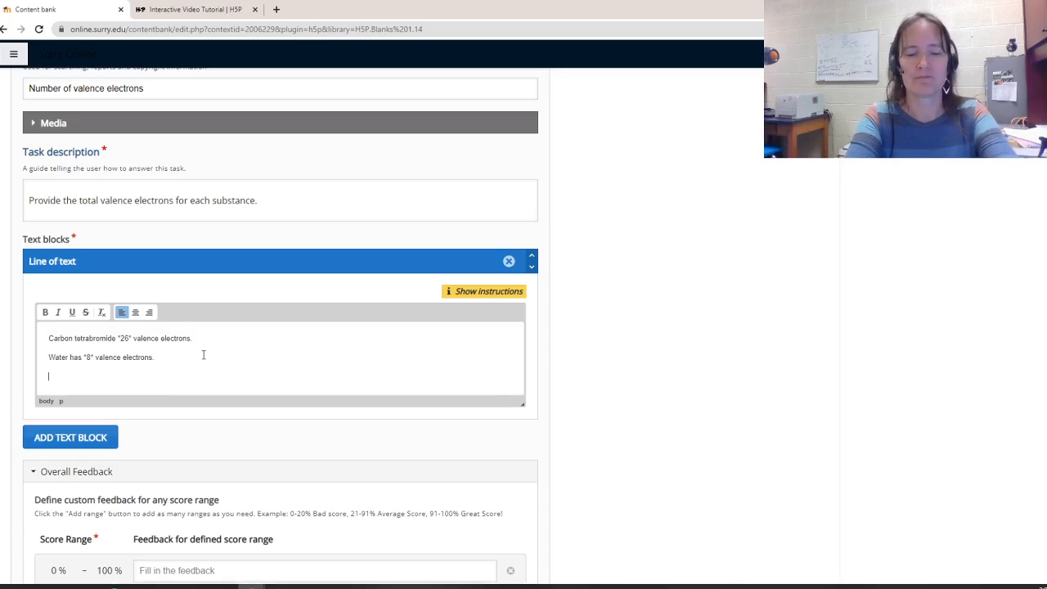
# Add the line "sulfur hexafluoride has *48* valence electrons." and save the activity
pyautogui.write('su')
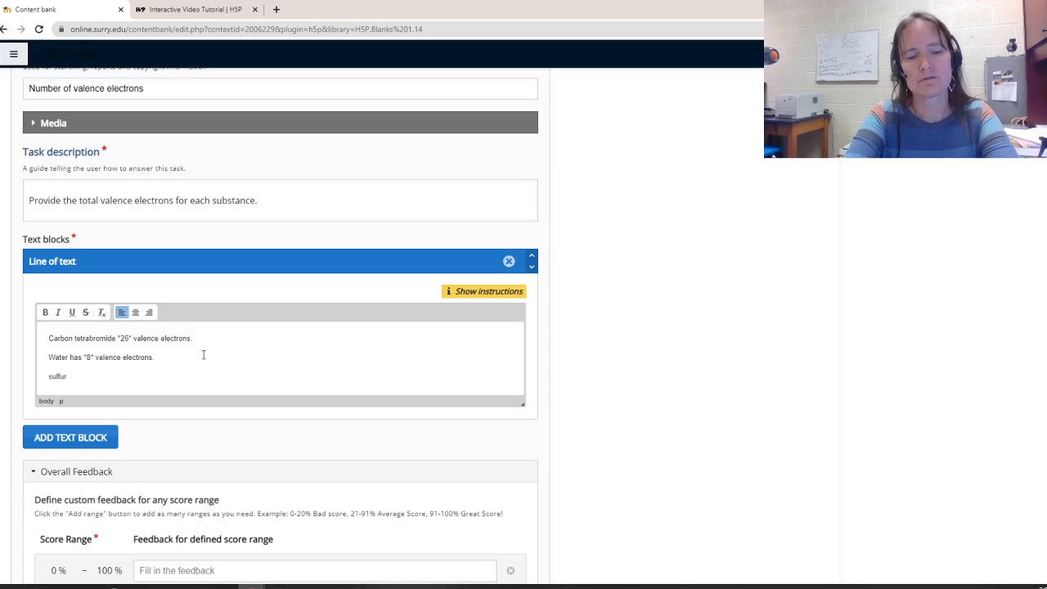
pyautogui.write('lfur')
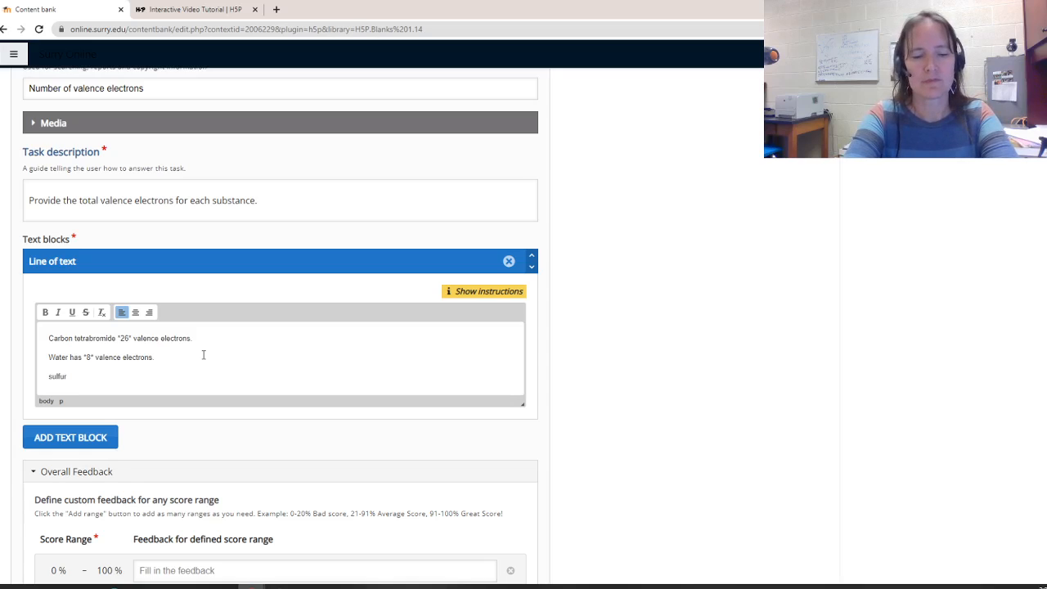
pyautogui.write(' hexa')
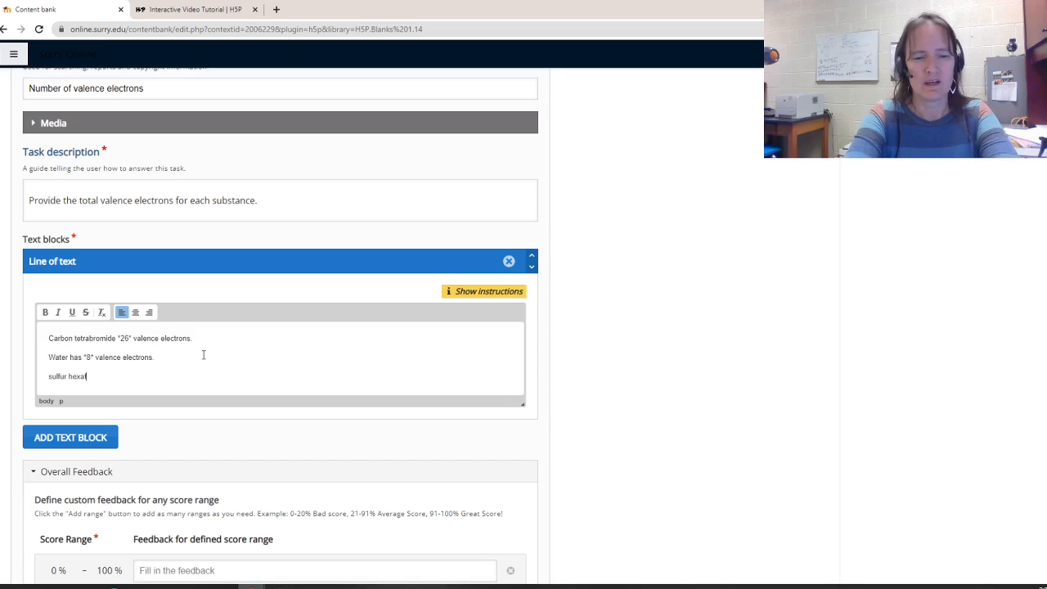
pyautogui.write('flur')
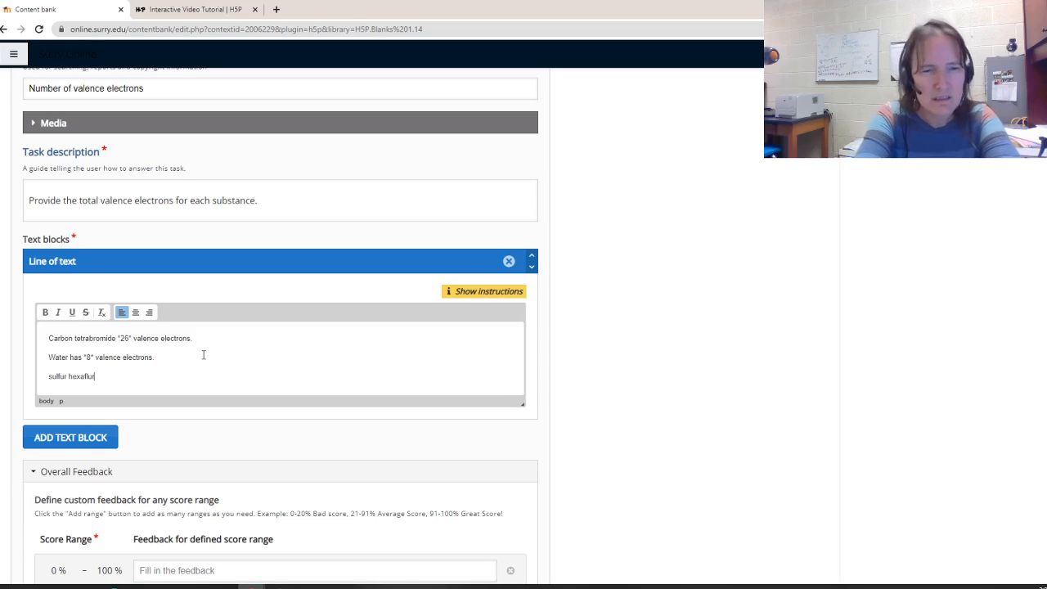
pyautogui.write('oride has')
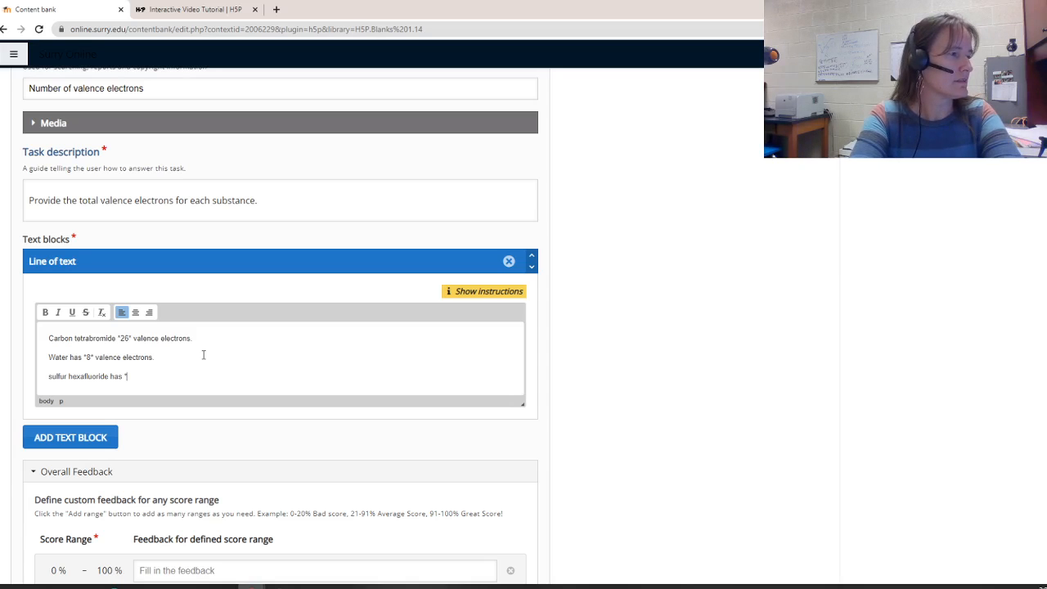
pyautogui.write('*48')
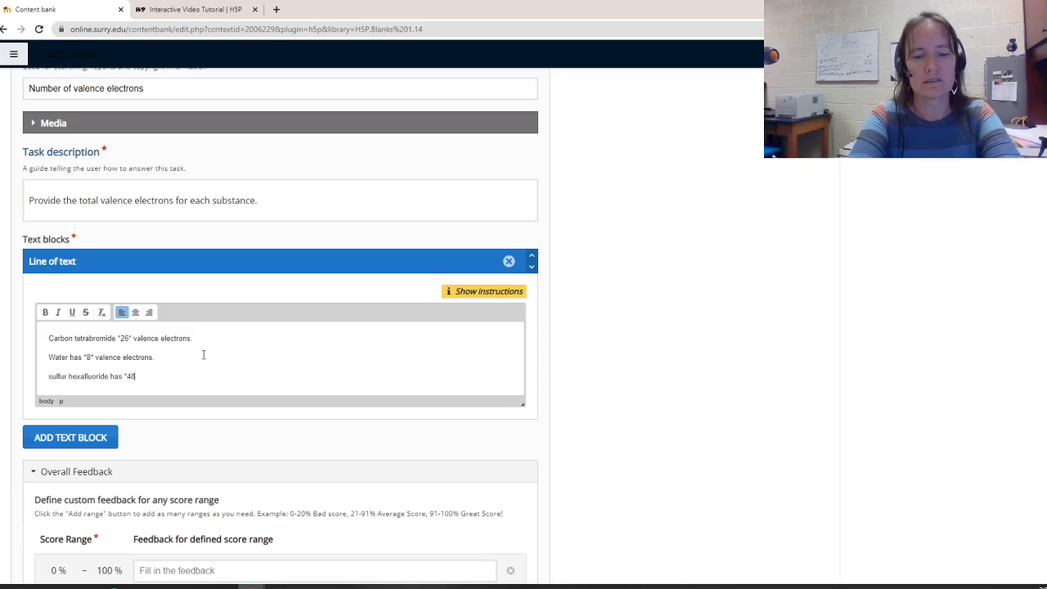
pyautogui.write('* v')
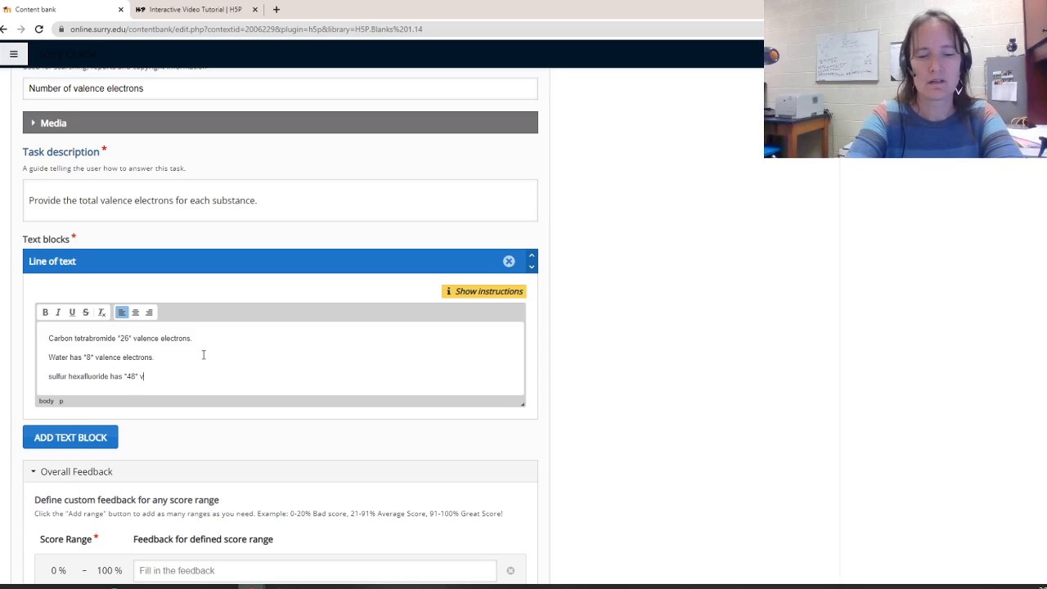
pyautogui.write('alence ')
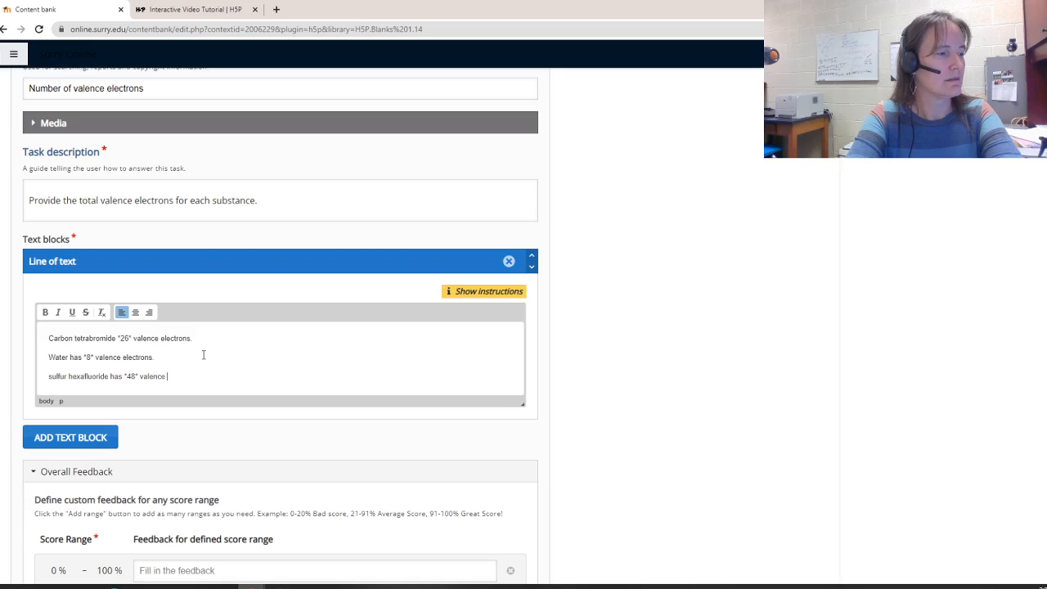
pyautogui.write('electrons.')
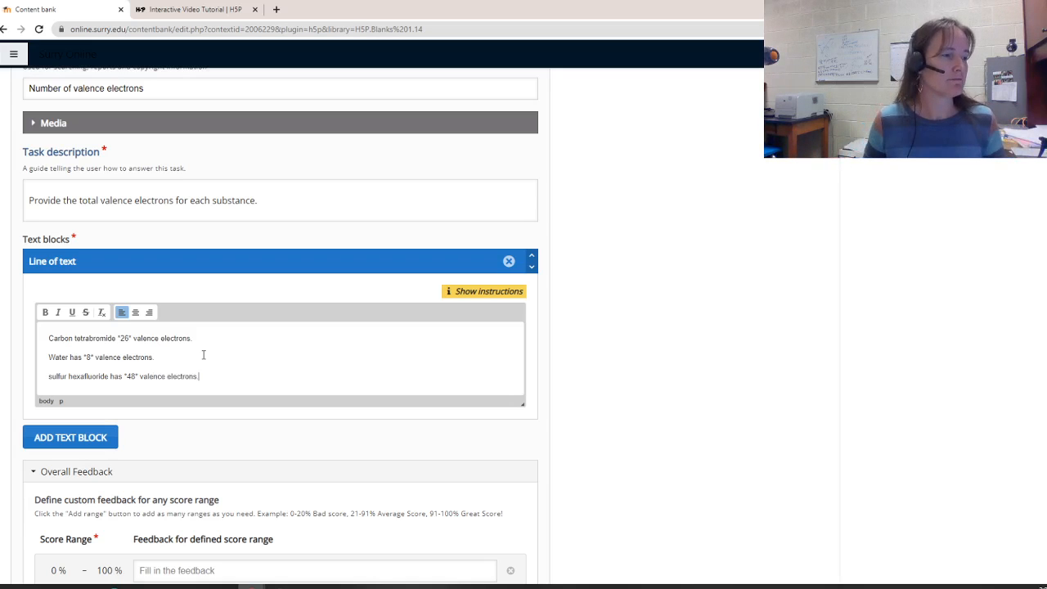
pyautogui.scroll(-3, 204, 354)
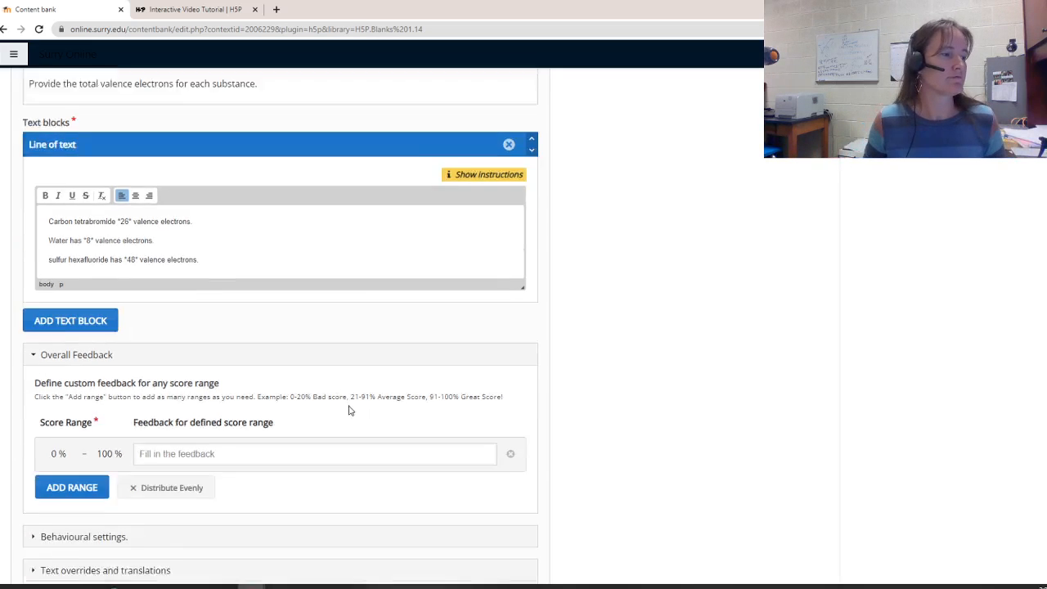
pyautogui.click(62, 556)
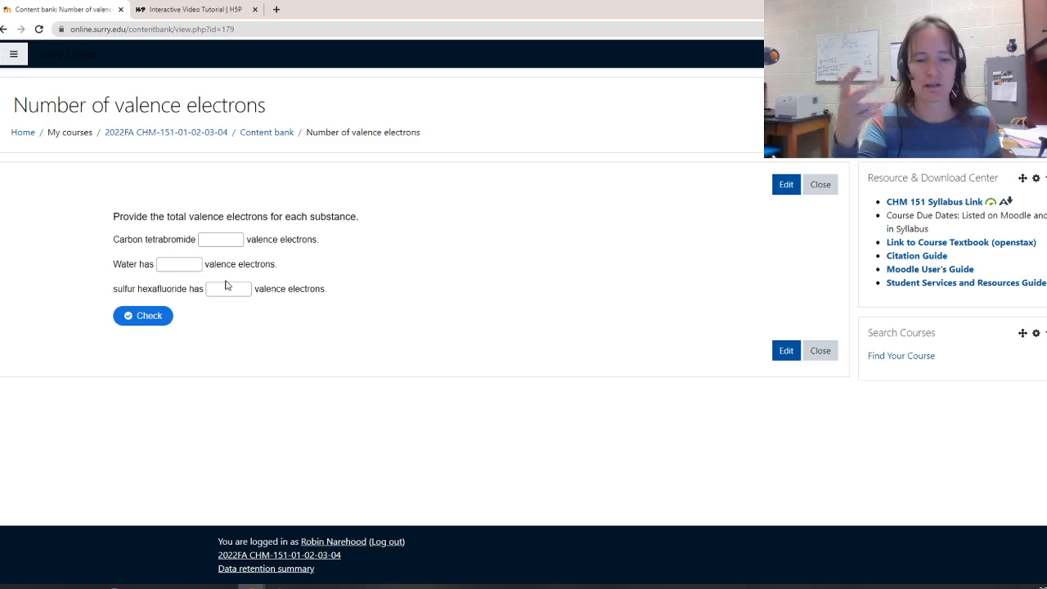
# Test the activity by answering 32, 8 and 6 in the blanks and checking the answers
pyautogui.click(213, 236)
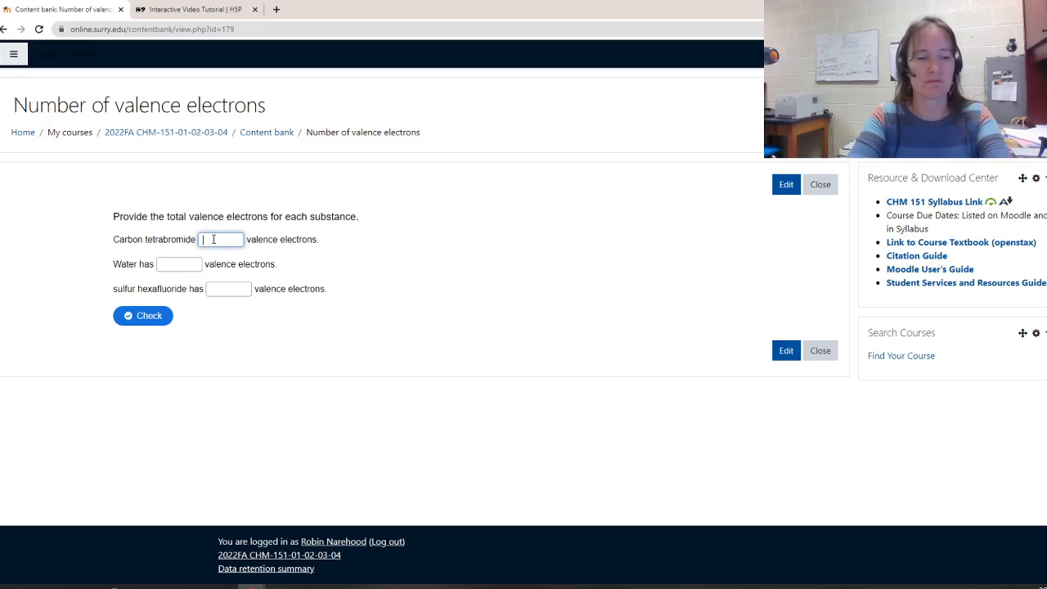
pyautogui.write('32')
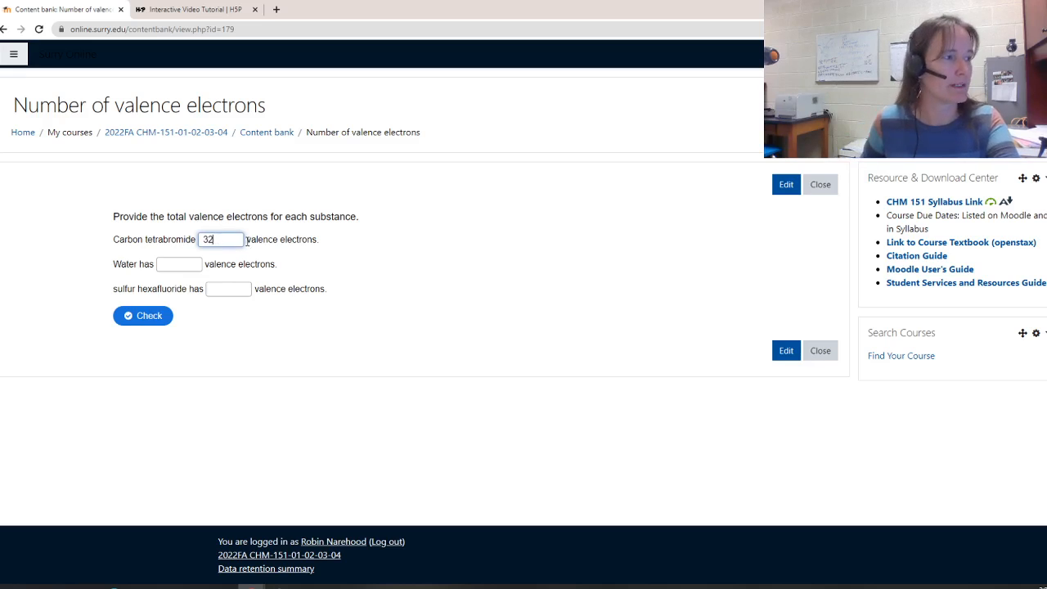
pyautogui.click(180, 260)
pyautogui.write('8')
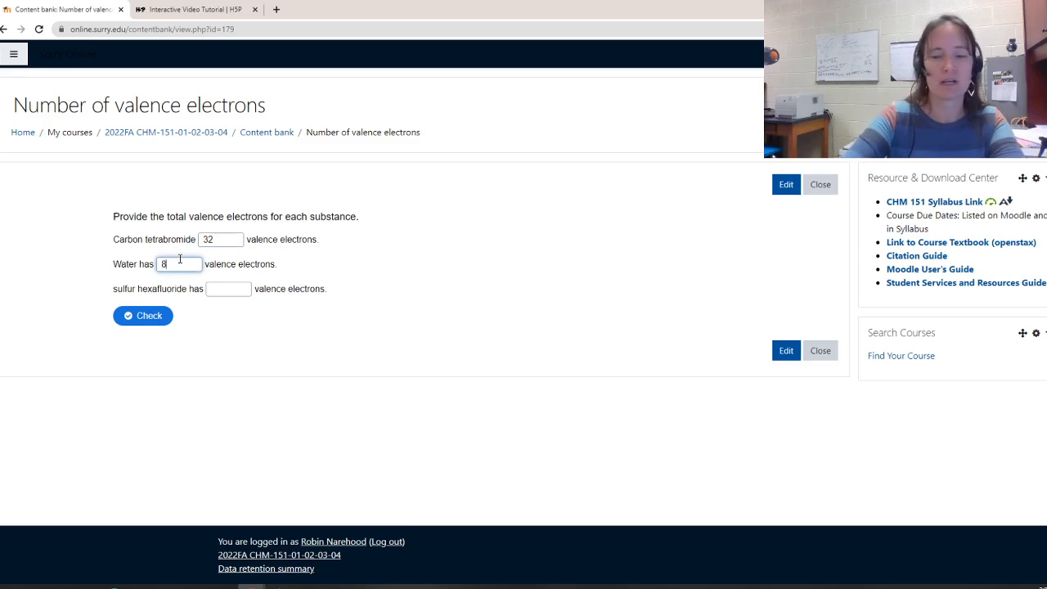
pyautogui.click(220, 291)
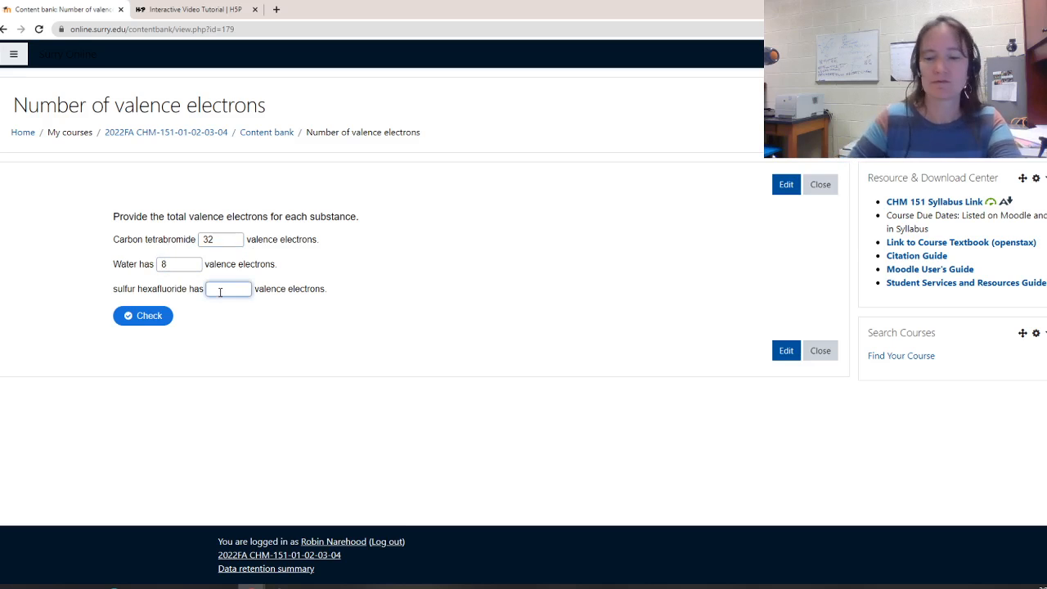
pyautogui.write('6')
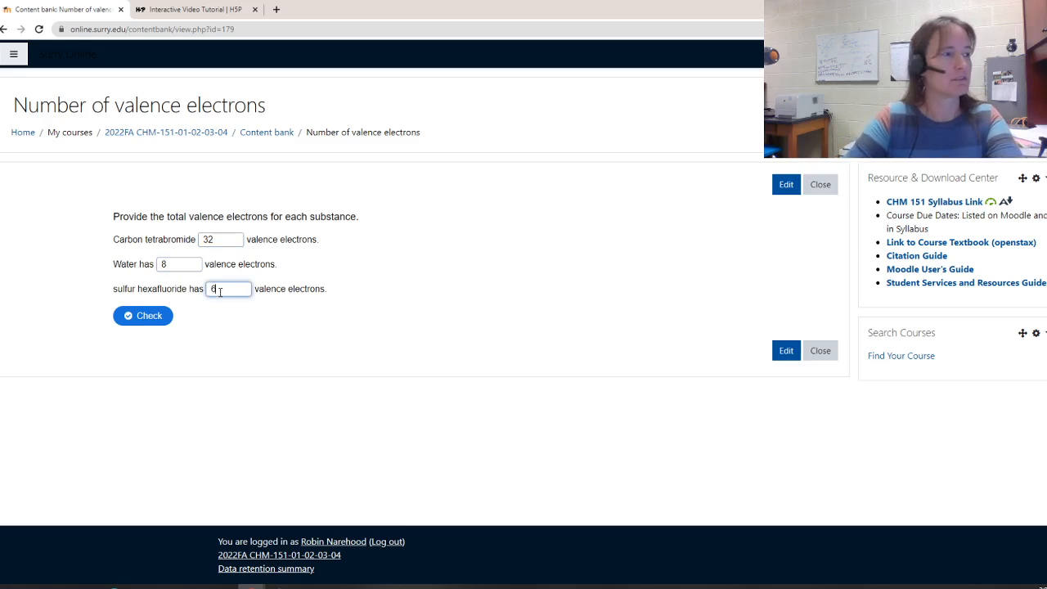
pyautogui.click(121, 322)
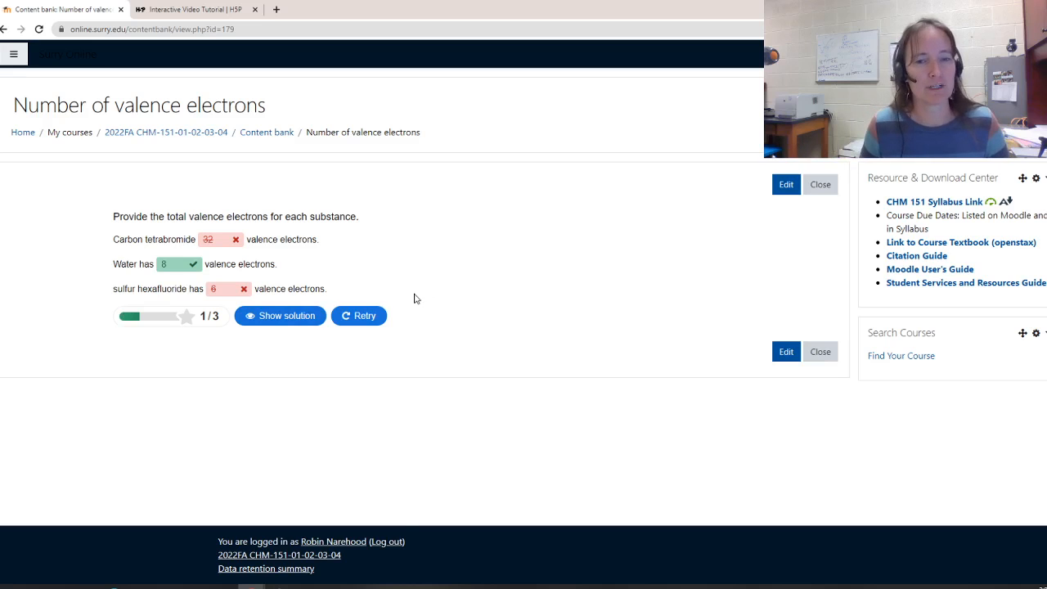
# Retry the activity with answers 26, 8 and 2 and check them again
pyautogui.click(376, 319)
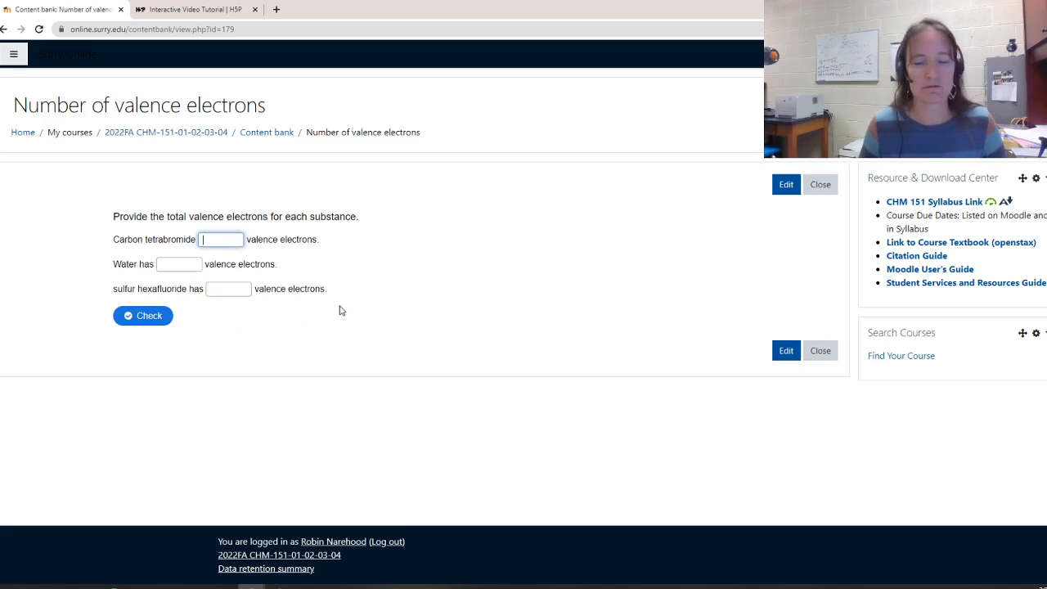
pyautogui.write('26')
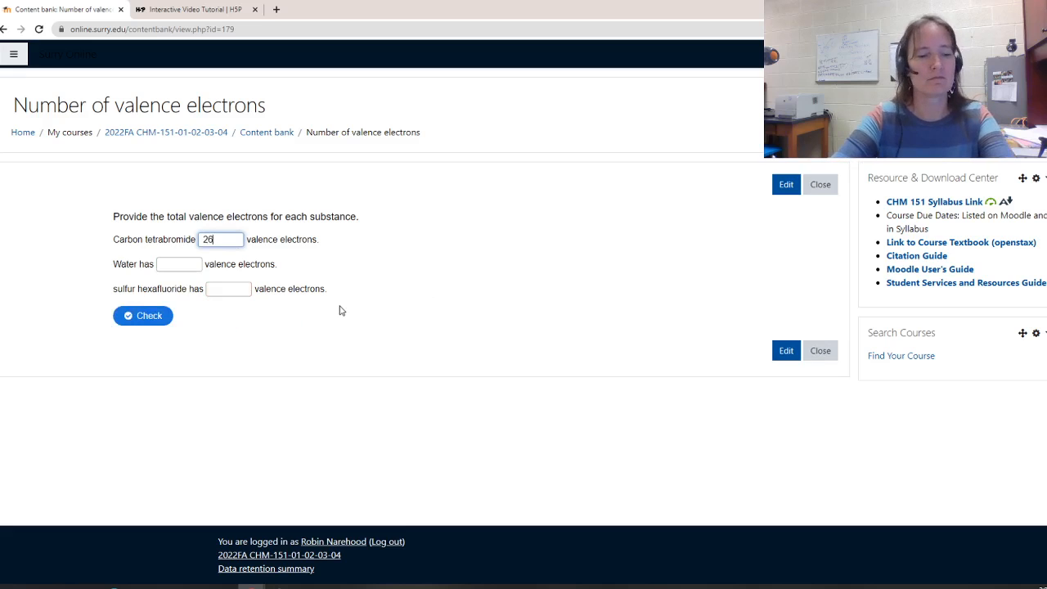
pyautogui.press('Tab')
pyautogui.write('8')
pyautogui.press('Tab')
pyautogui.write('2')
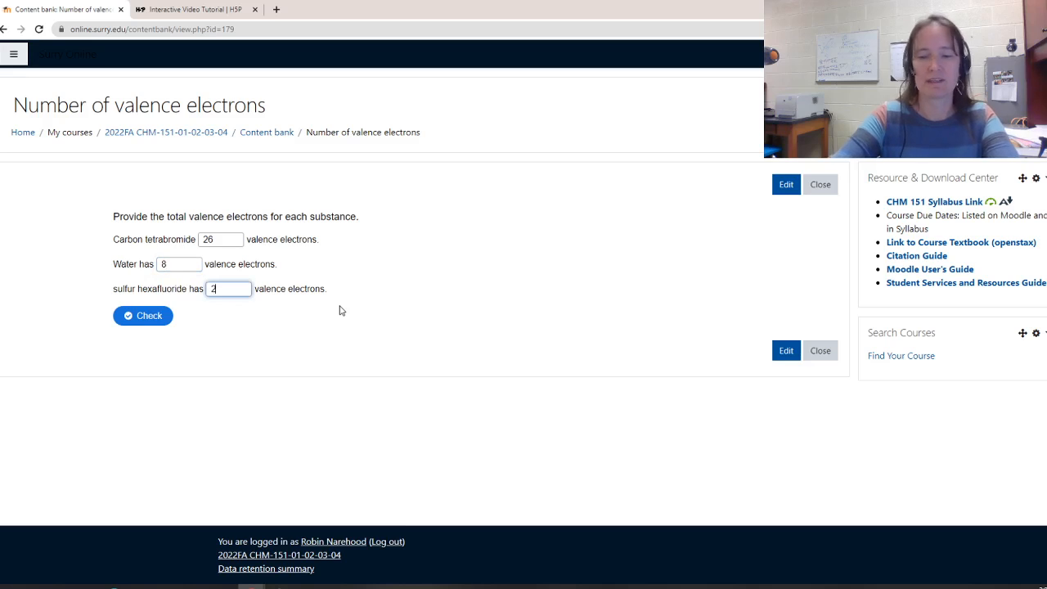
pyautogui.click(155, 314)
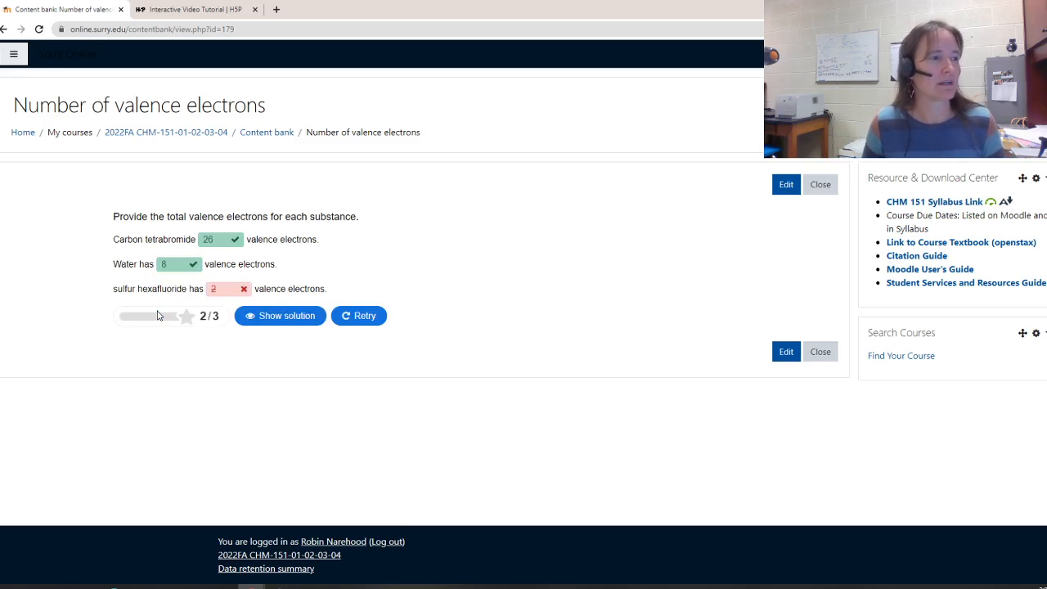
# Show the solution for the Fill in the Blanks activity and close it
pyautogui.click(281, 317)
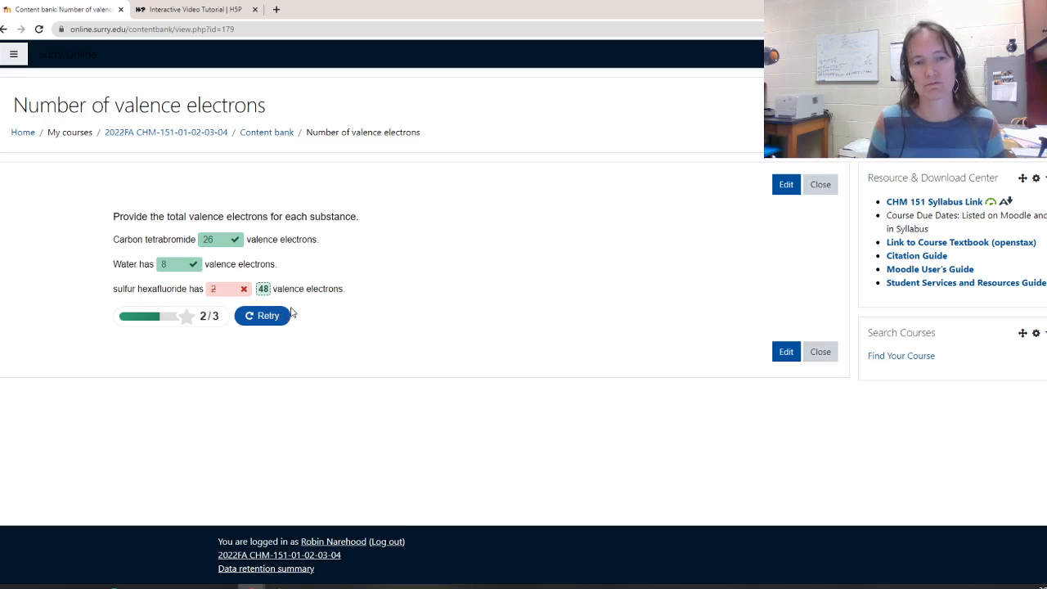
pyautogui.click(820, 186)
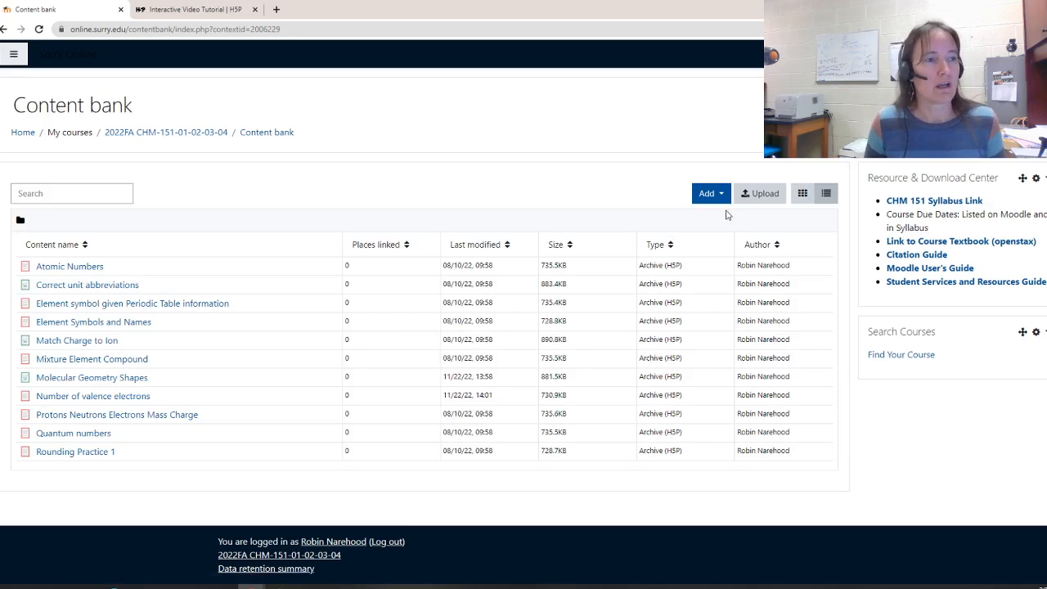
# Start adding a new Multiple Choice H5P content in the content bank
pyautogui.click(717, 196)
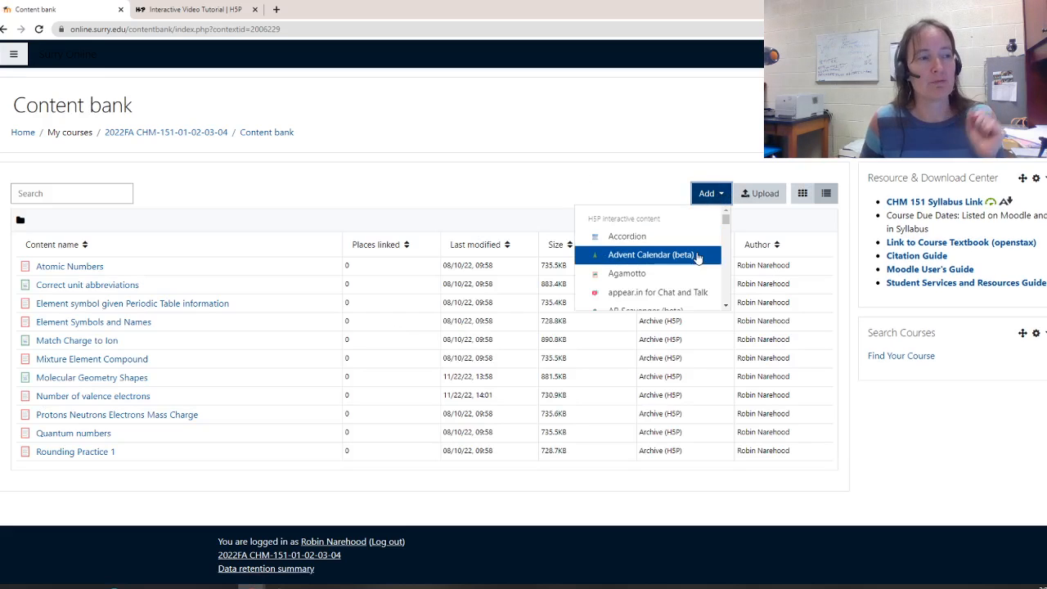
pyautogui.scroll(-1, 697, 258)
pyautogui.scroll(-4, 696, 258)
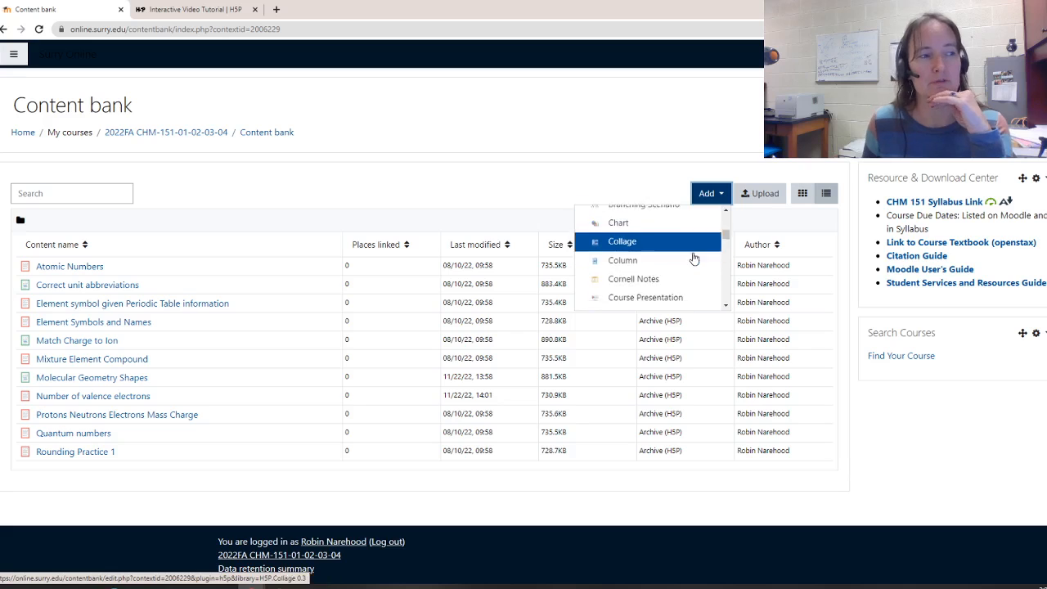
pyautogui.scroll(-5, 693, 258)
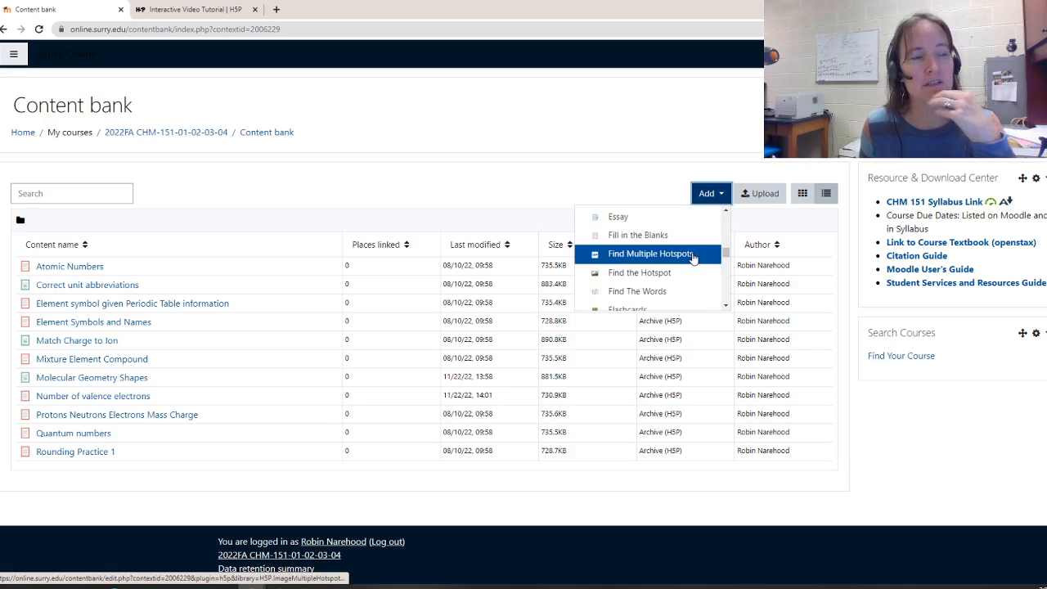
pyautogui.scroll(-2, 692, 258)
pyautogui.scroll(-2, 693, 258)
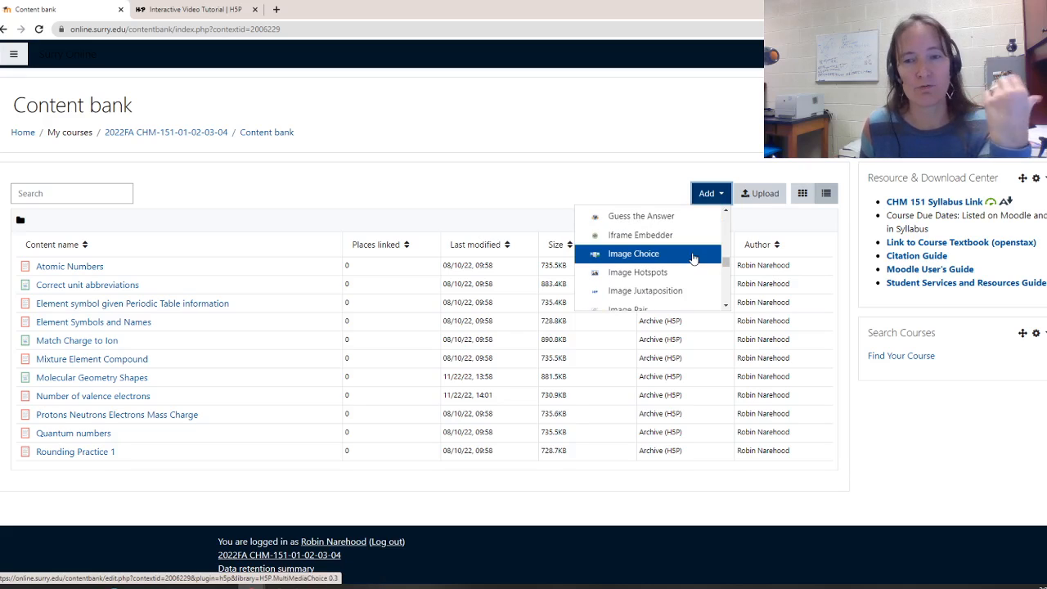
pyautogui.scroll(-4, 693, 258)
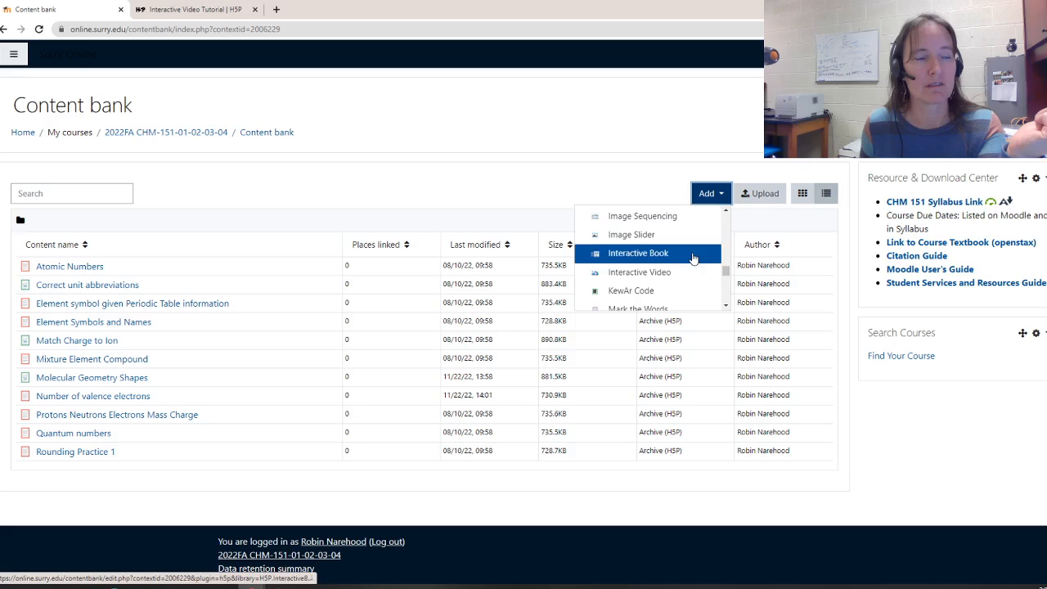
pyautogui.scroll(-1, 693, 259)
pyautogui.scroll(-1, 693, 258)
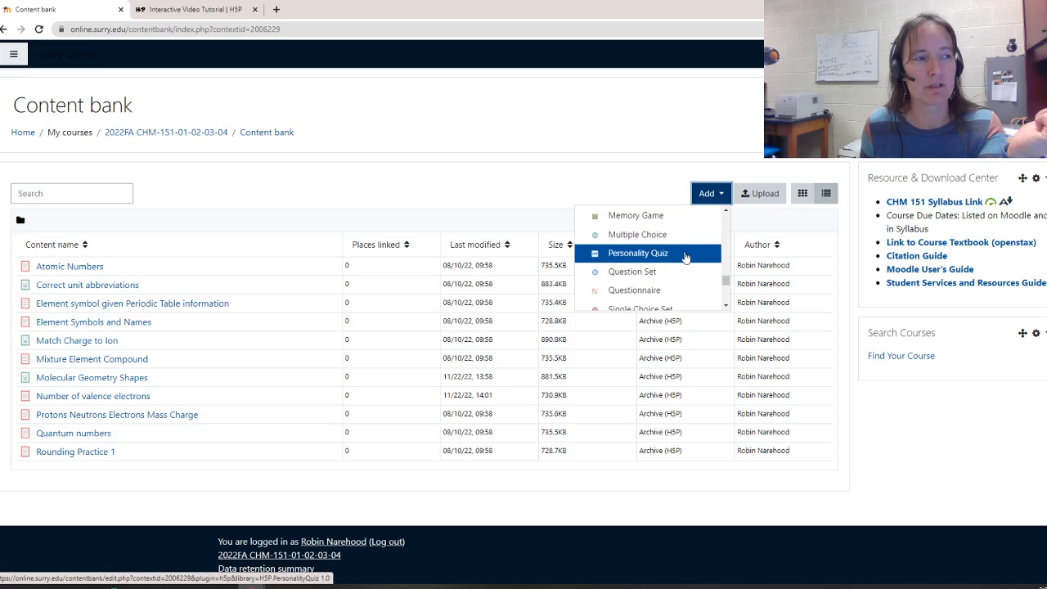
pyautogui.click(662, 235)
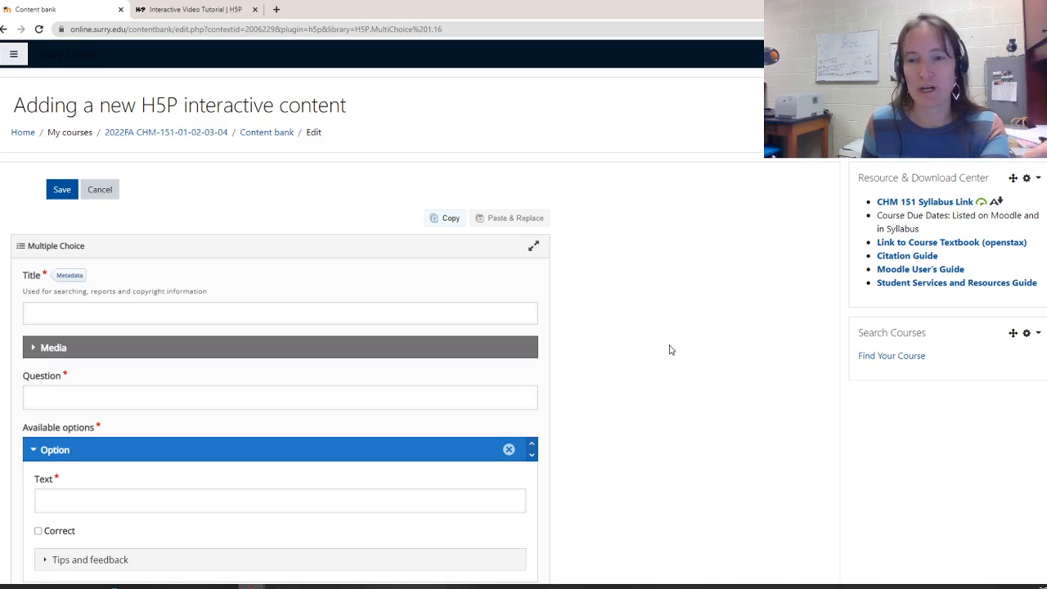
# Title the new activity Hybridization 1
pyautogui.click(175, 312)
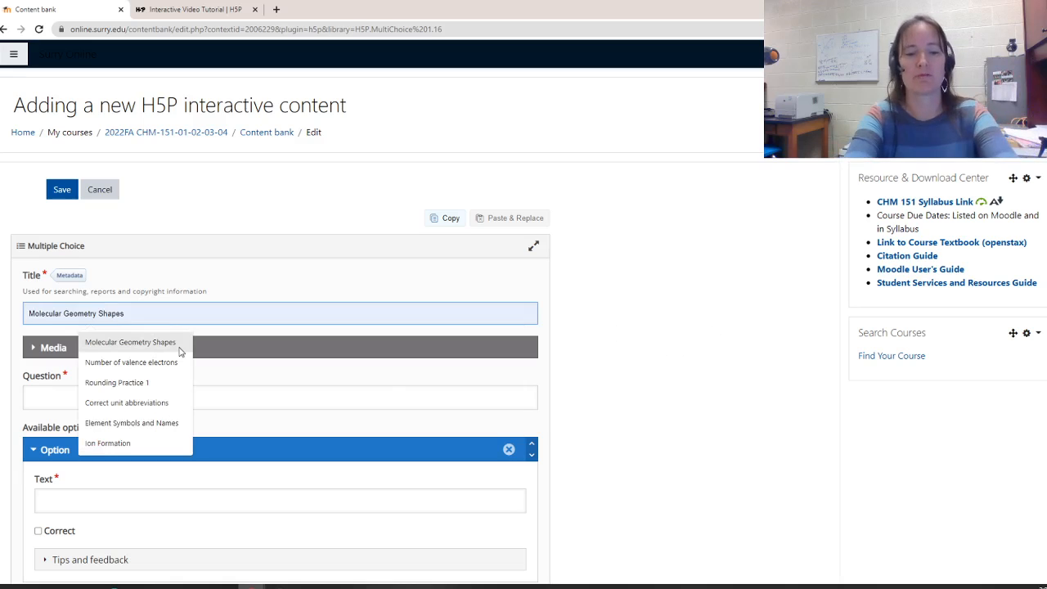
pyautogui.write('Hybrid')
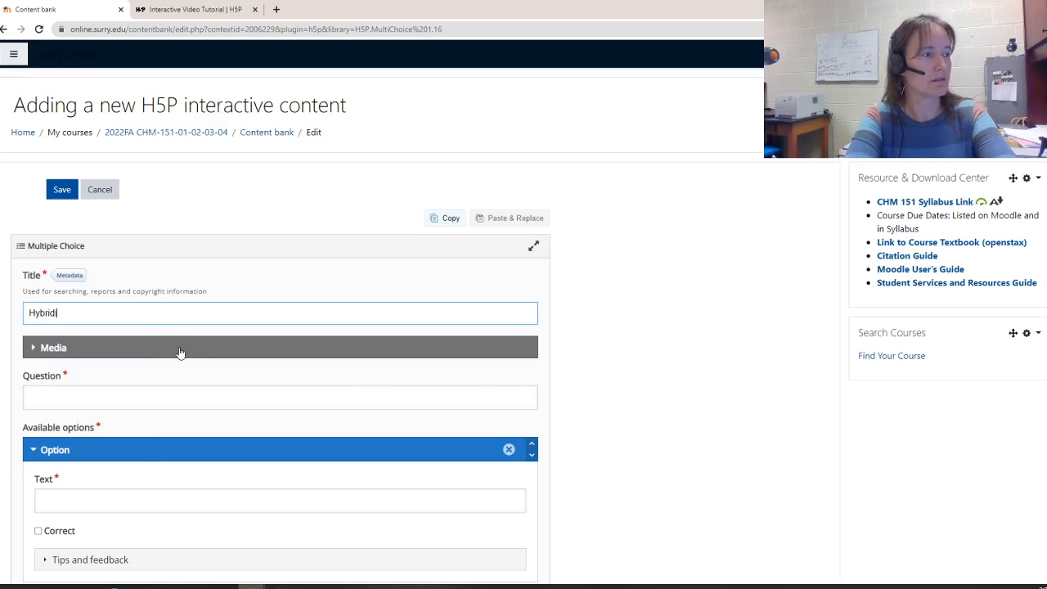
pyautogui.write('ization')
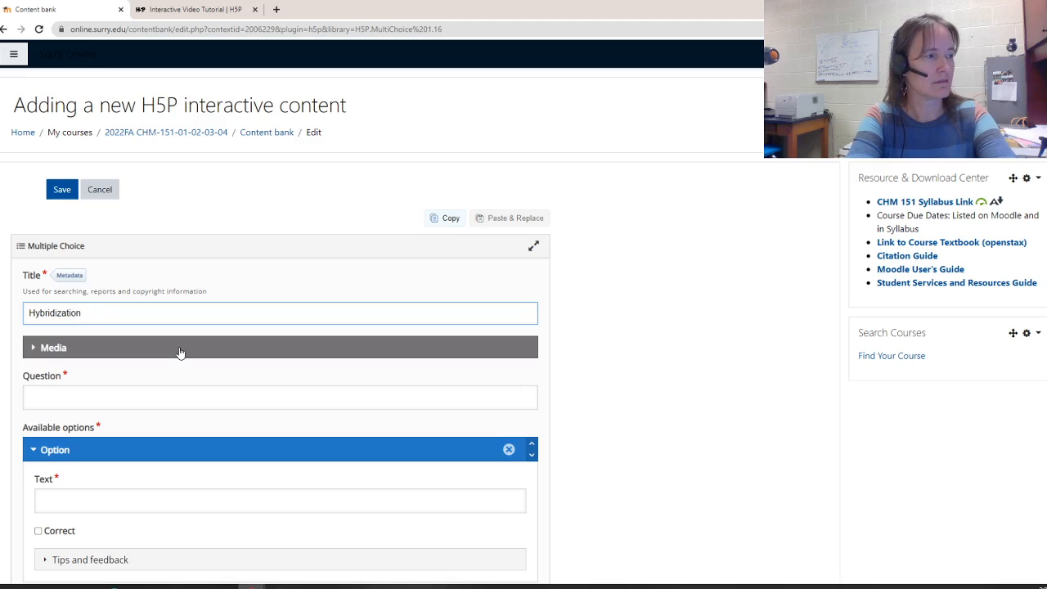
pyautogui.press('Tab')
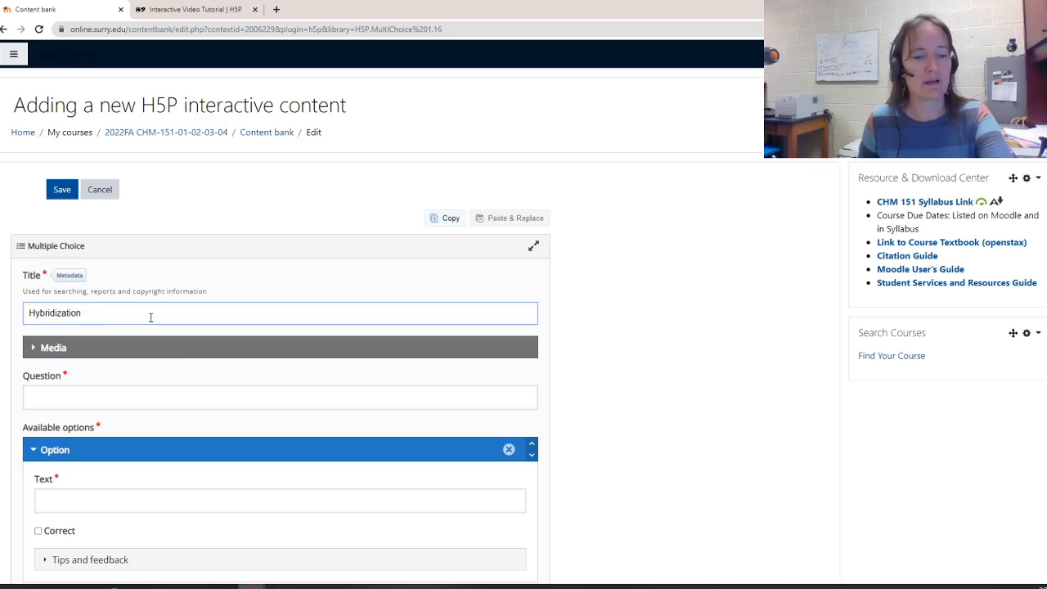
pyautogui.write('1')
# Enter the question "An element that has a tetrahedral geometry has a hybridization of"
pyautogui.click(118, 397)
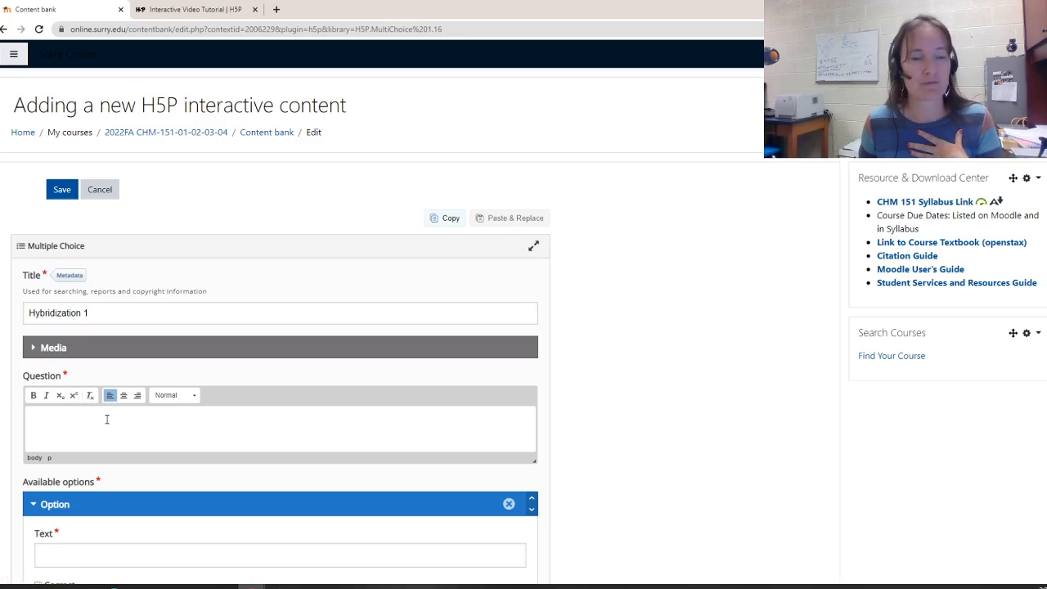
pyautogui.scroll(-2, 112, 425)
pyautogui.click(71, 434)
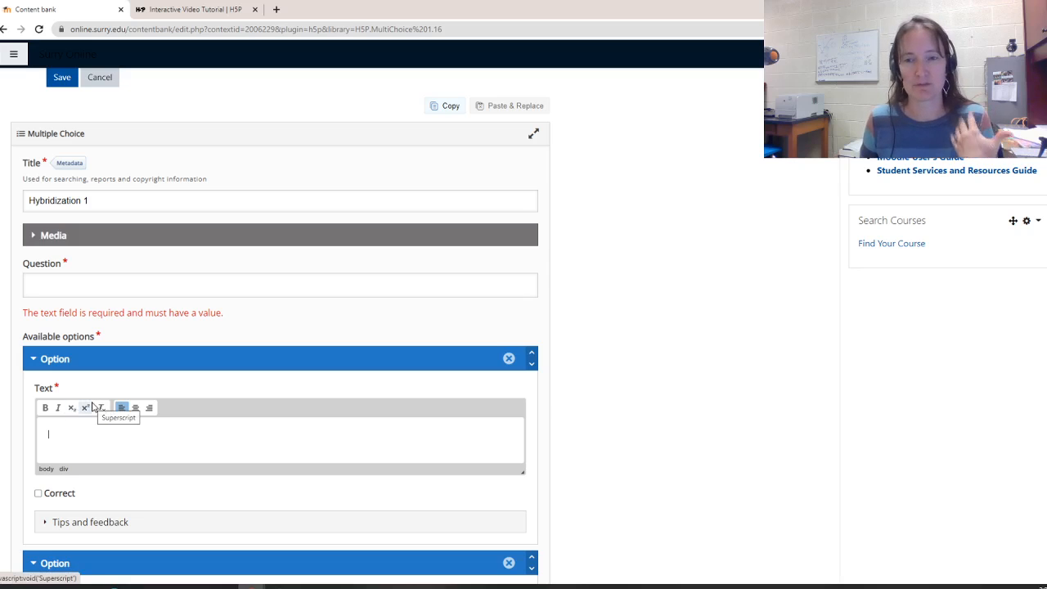
pyautogui.click(77, 290)
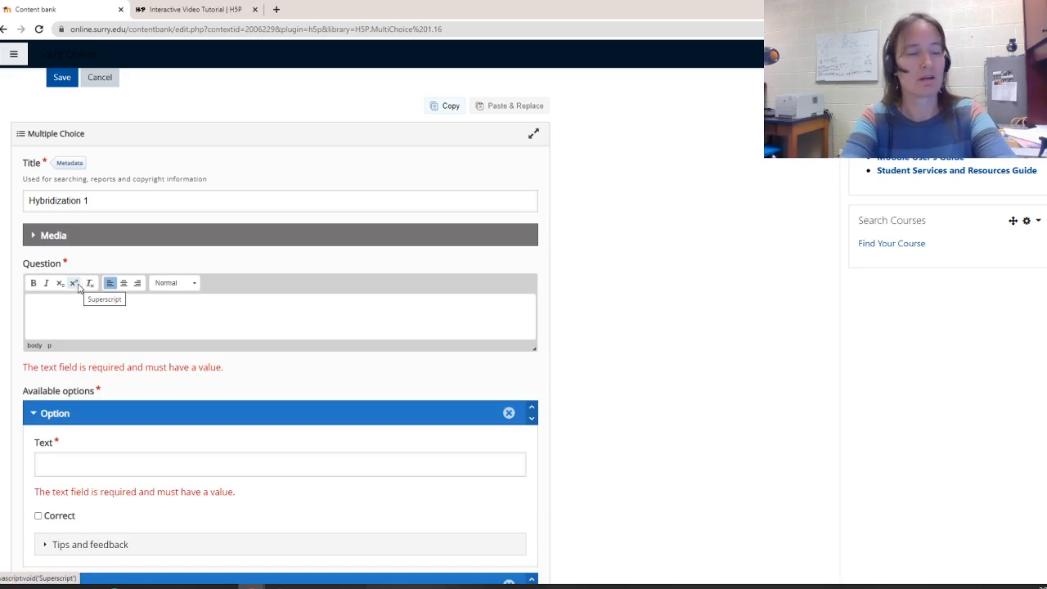
pyautogui.write('A')
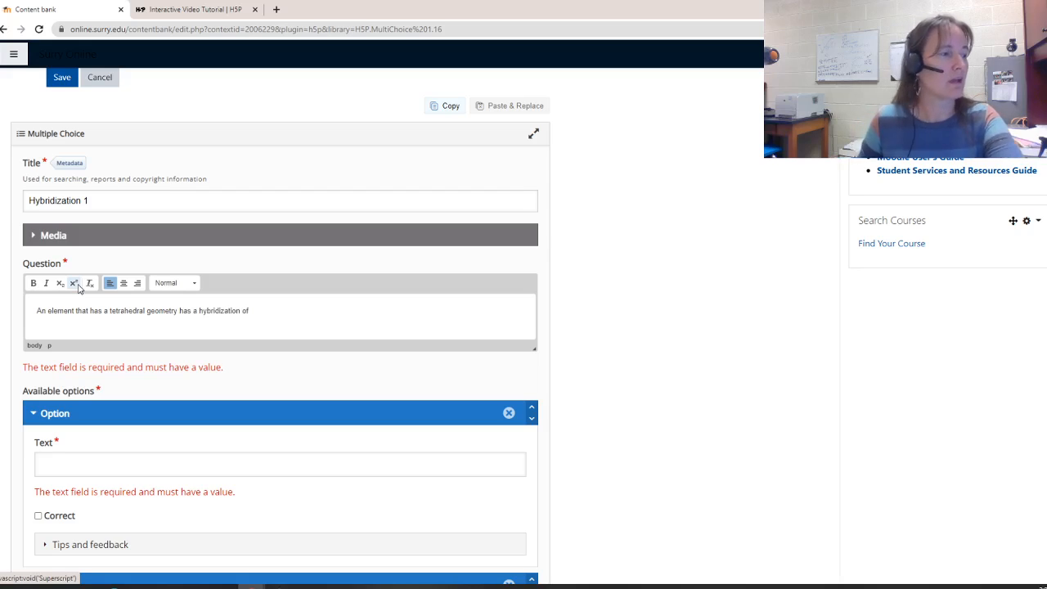
# Enter sp³ as the first option marked correct, and sp as the second option
pyautogui.click(176, 457)
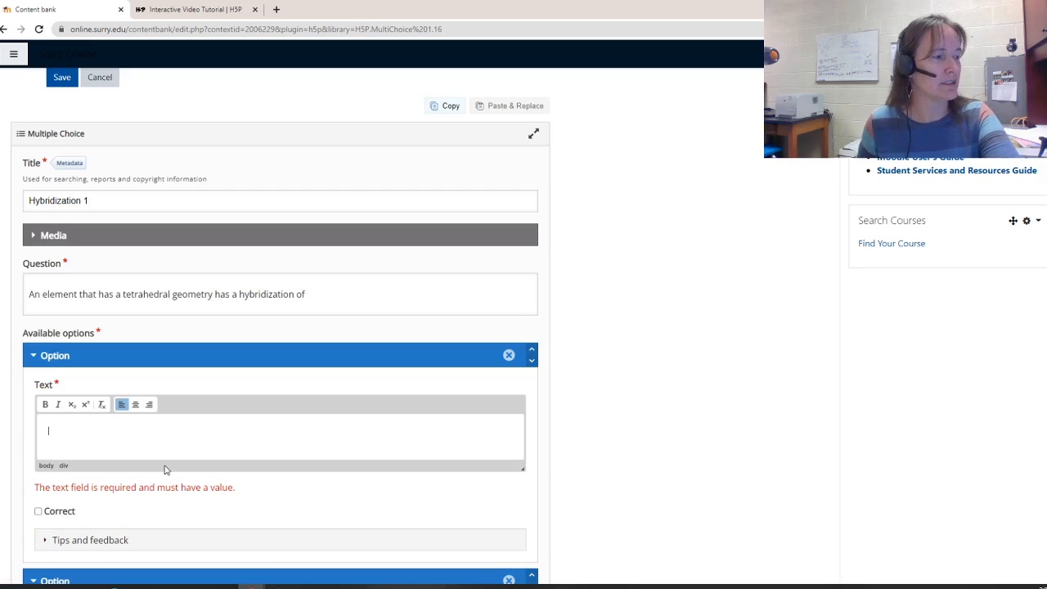
pyautogui.click(85, 404)
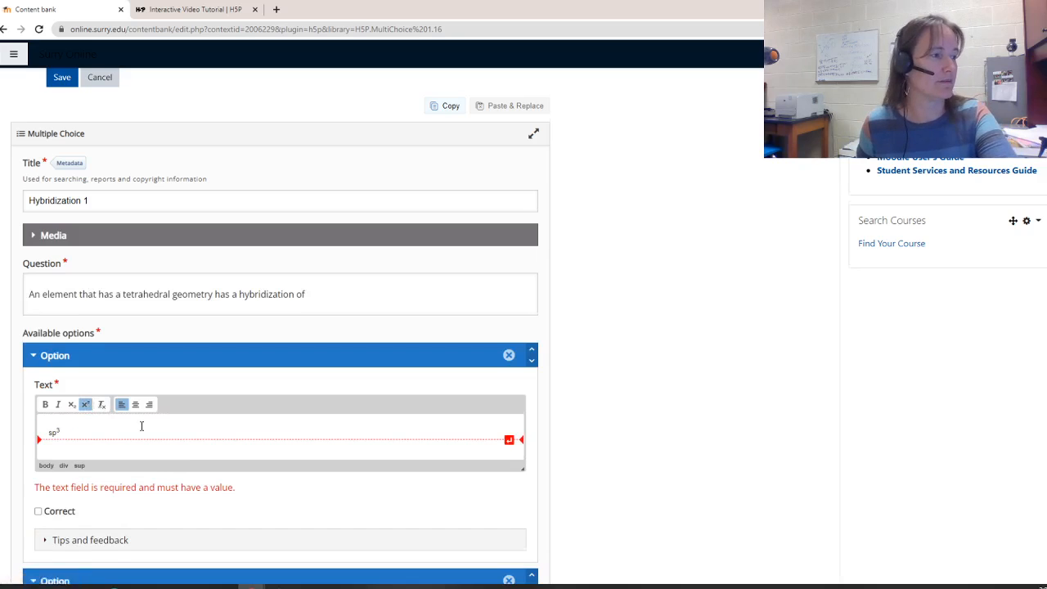
pyautogui.scroll(-2, 145, 435)
pyautogui.scroll(-1, 236, 440)
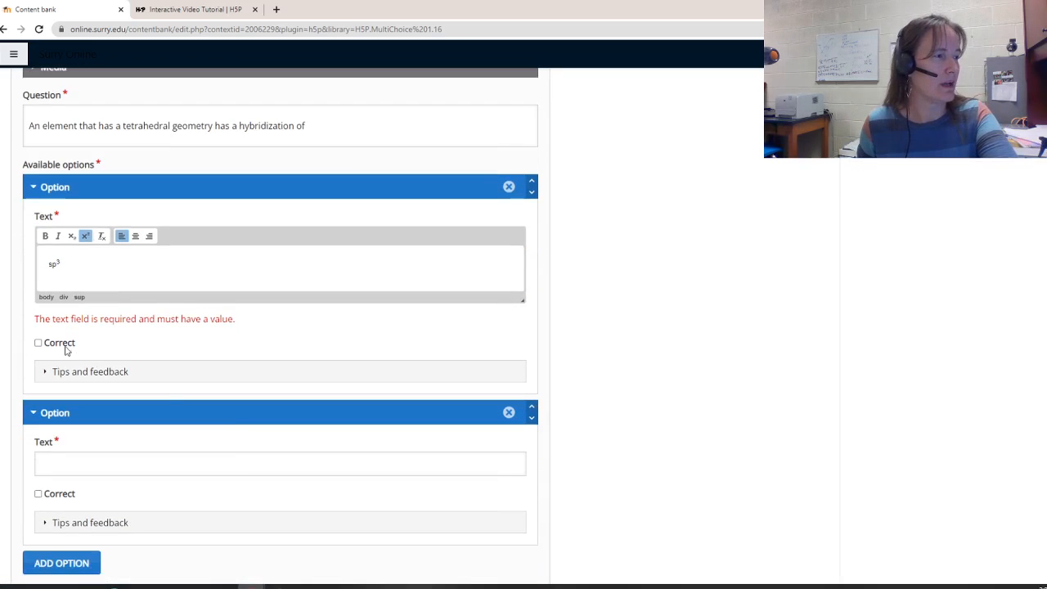
pyautogui.click(74, 447)
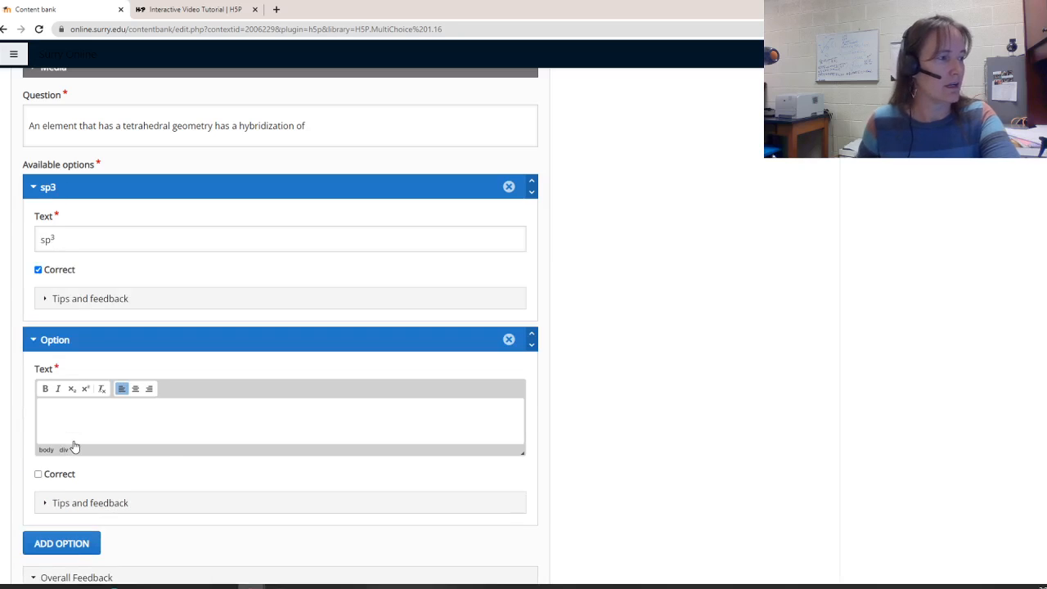
pyautogui.write('sp')
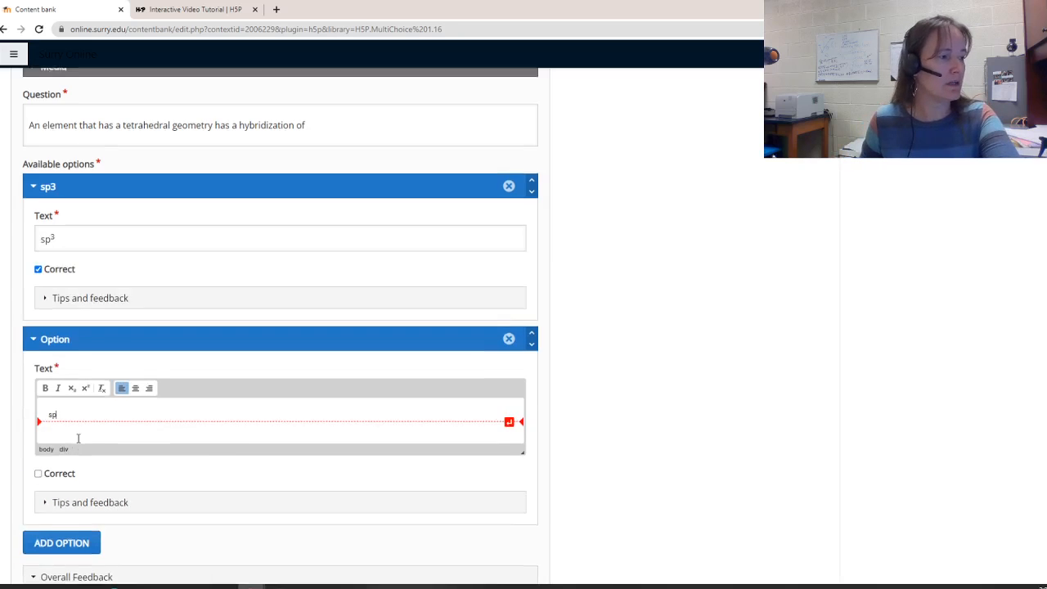
# Enter sp² as the third option, using superscript for the 2
pyautogui.scroll(-1, 73, 441)
pyautogui.click(71, 431)
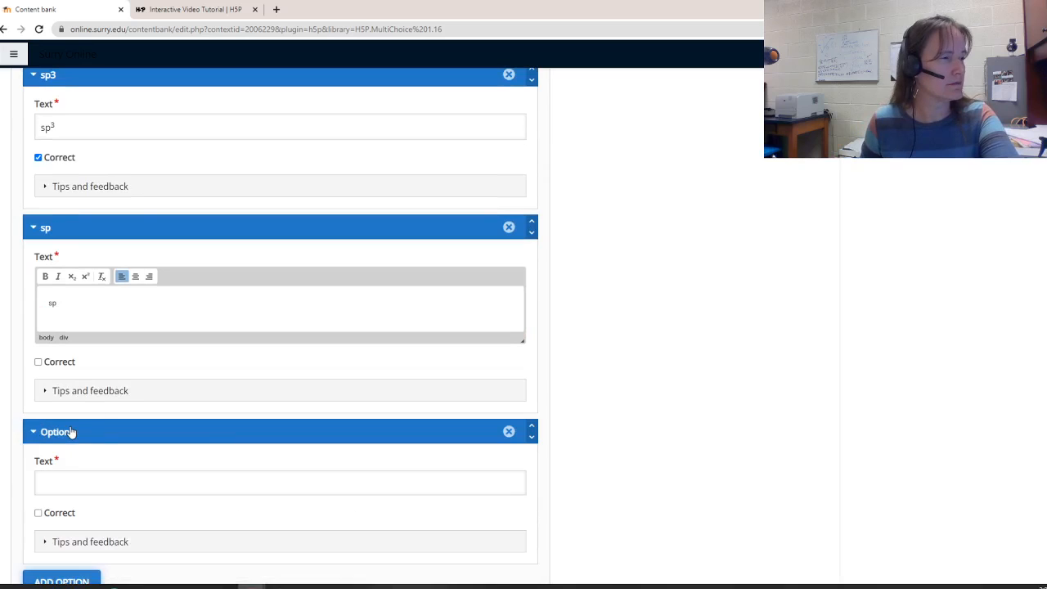
pyautogui.click(66, 482)
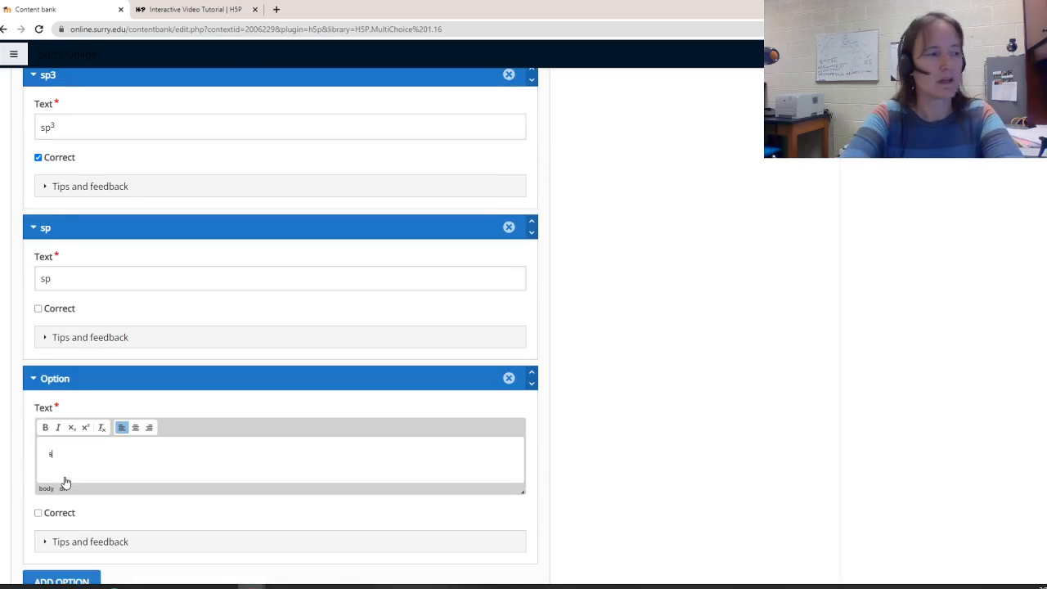
pyautogui.click(86, 428)
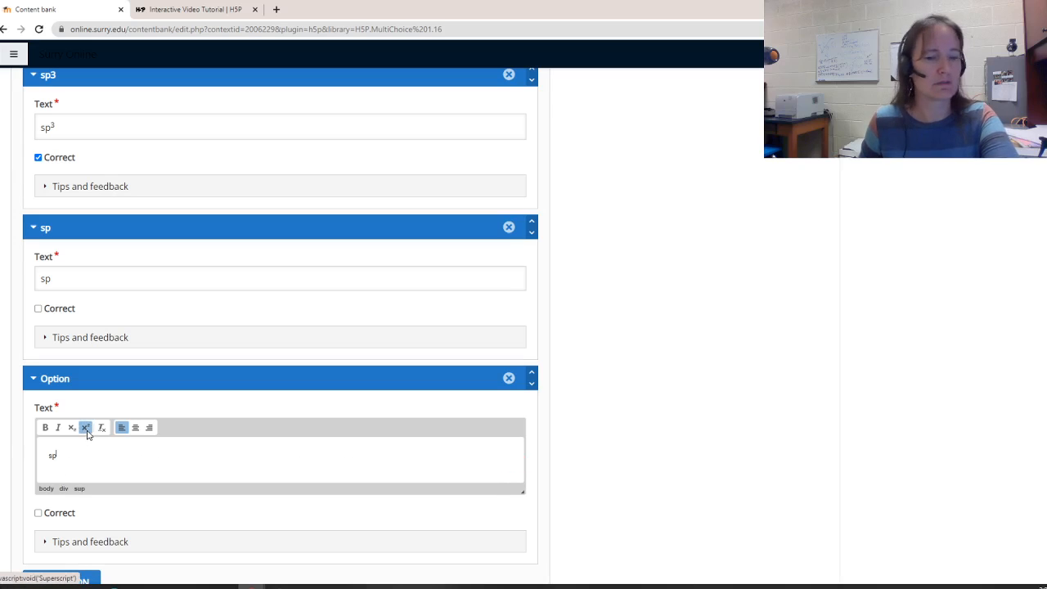
pyautogui.write('2')
# Add a fourth option reading sp³d, with the 3 in superscript
pyautogui.scroll(-1, 89, 433)
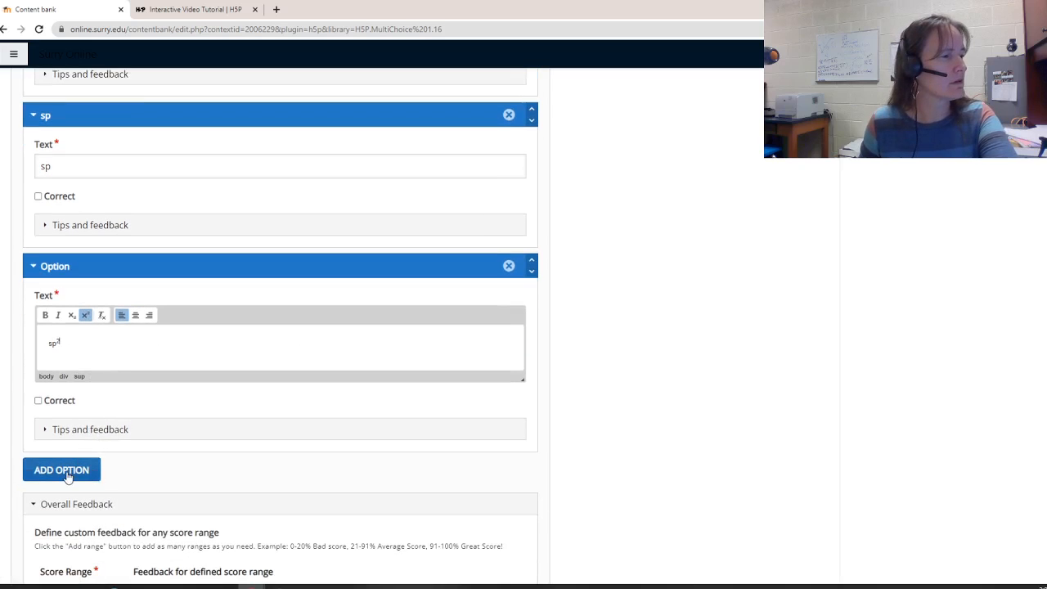
pyautogui.click(74, 471)
pyautogui.click(68, 522)
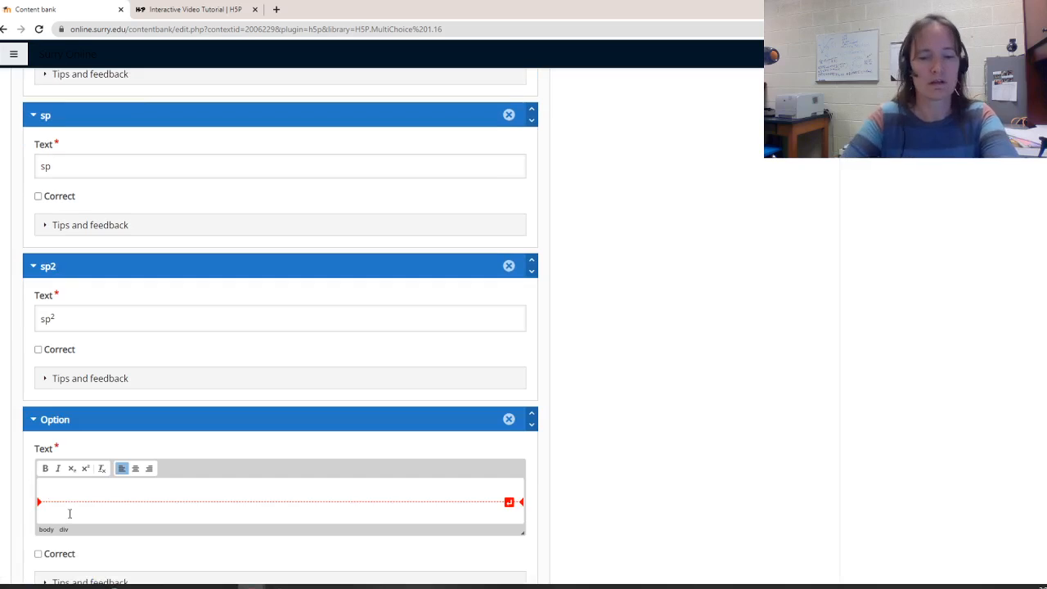
pyautogui.write('sp')
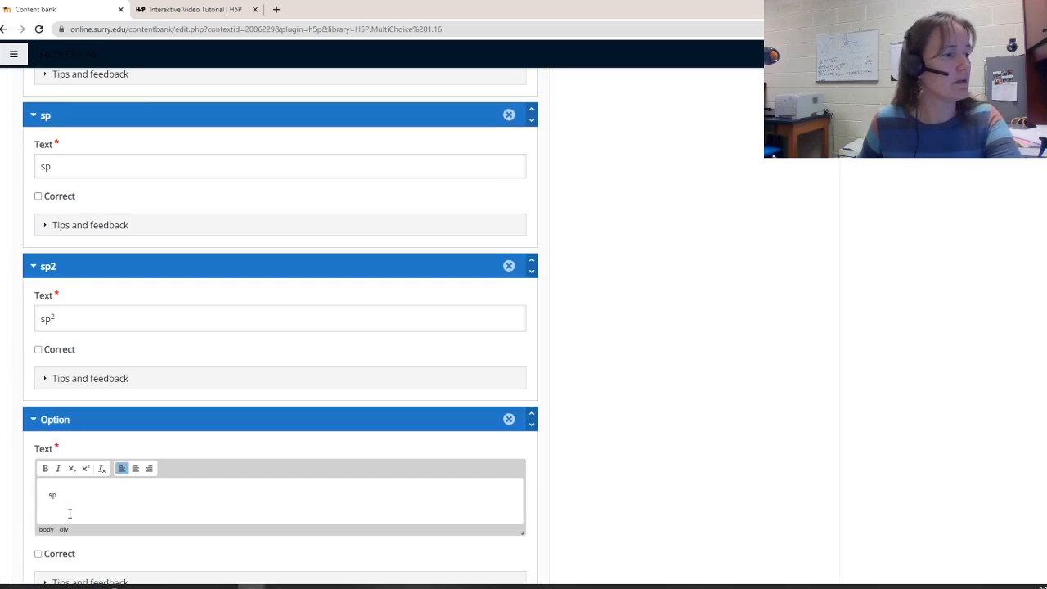
pyautogui.click(85, 469)
pyautogui.write('3')
pyautogui.click(85, 469)
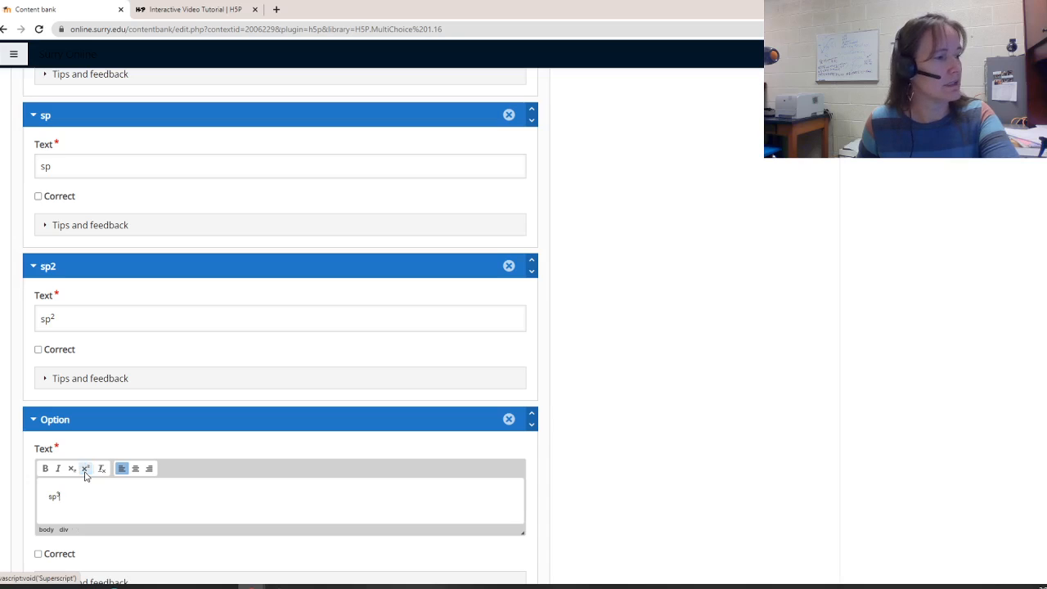
pyautogui.write('d')
# Save the Hybridization 1 multiple choice activity
pyautogui.scroll(-2, 106, 499)
pyautogui.scroll(-3, 77, 483)
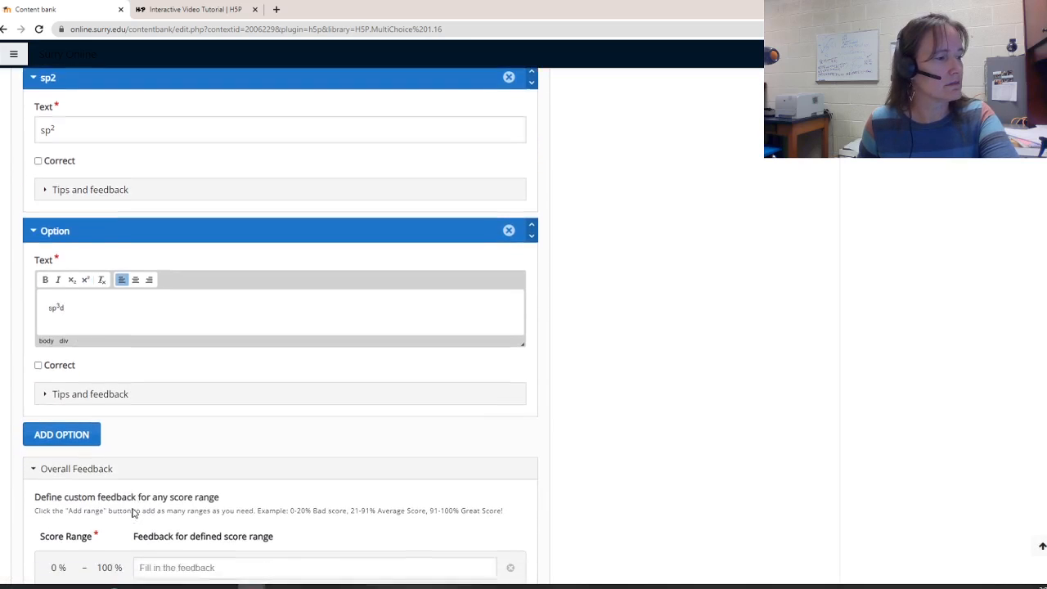
pyautogui.click(60, 519)
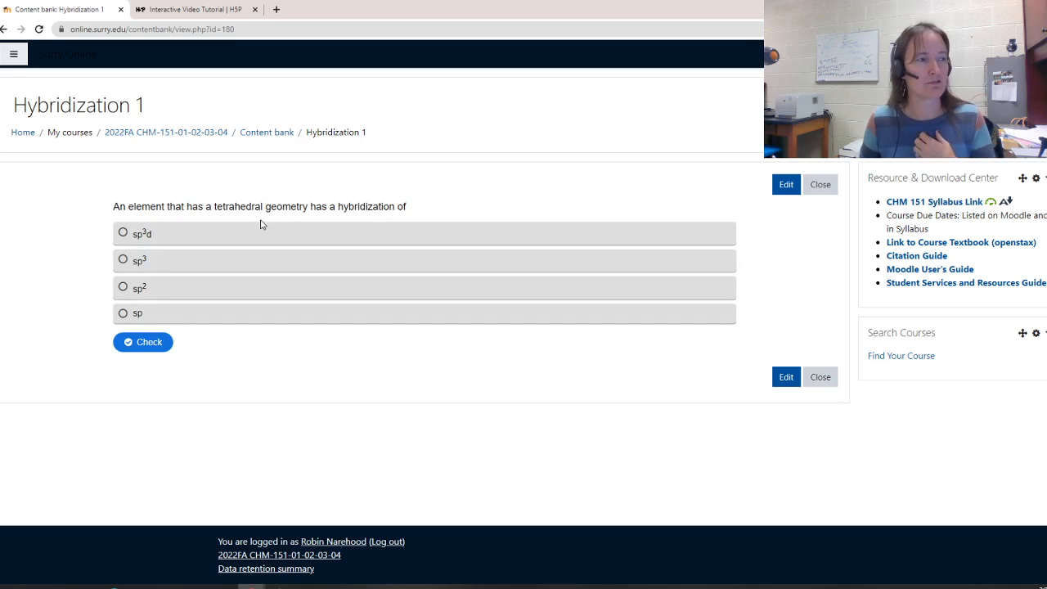
# Test the question by selecting sp³ and checking the answer
pyautogui.click(128, 260)
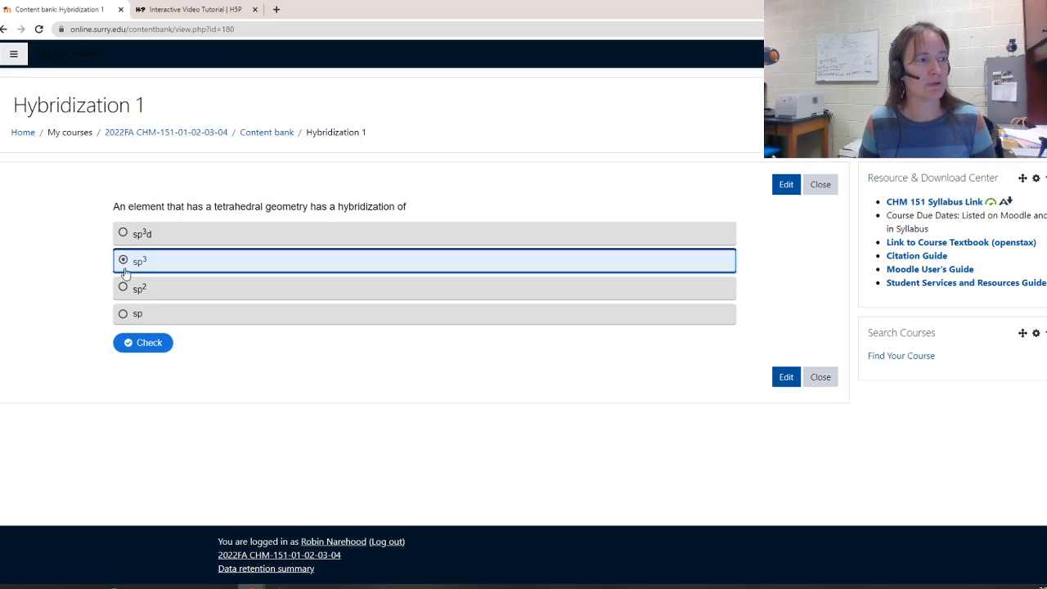
pyautogui.click(138, 342)
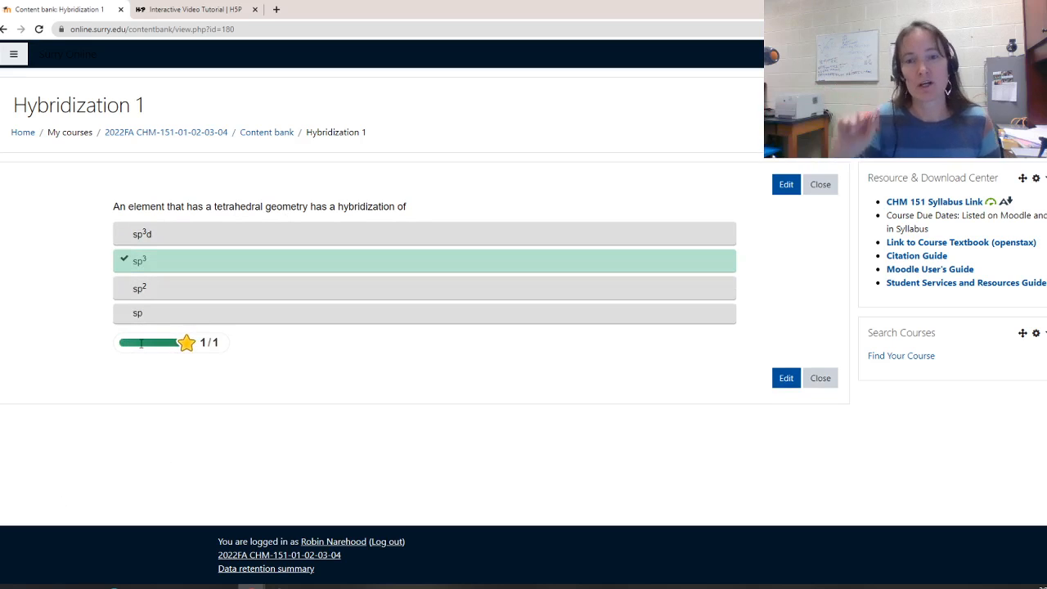
# Open the course page and scroll down to the Molecular Geometry Module
pyautogui.click(133, 132)
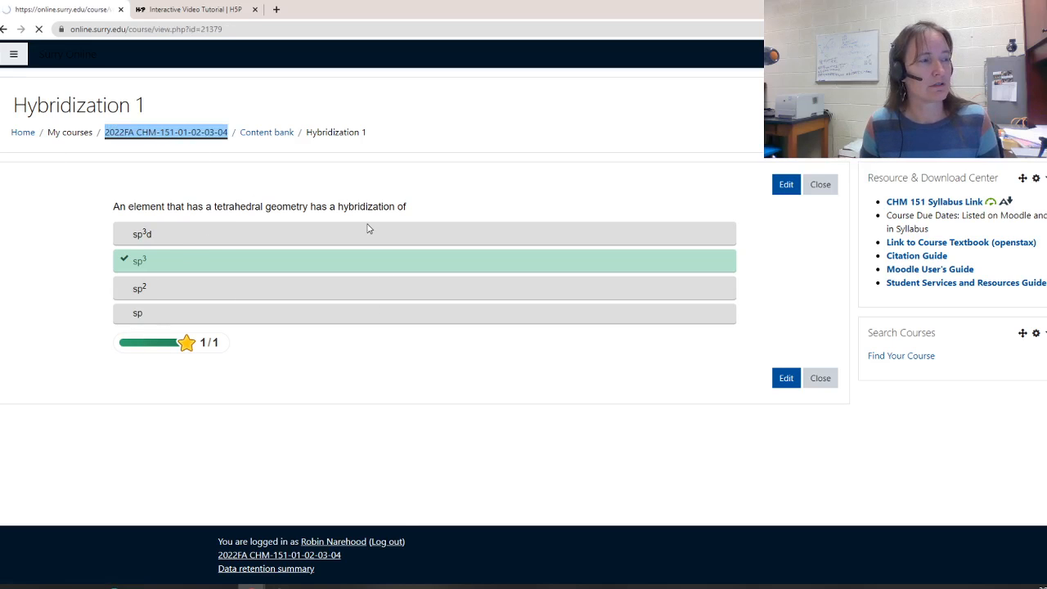
pyautogui.scroll(-3, 357, 231)
pyautogui.scroll(-8, 357, 231)
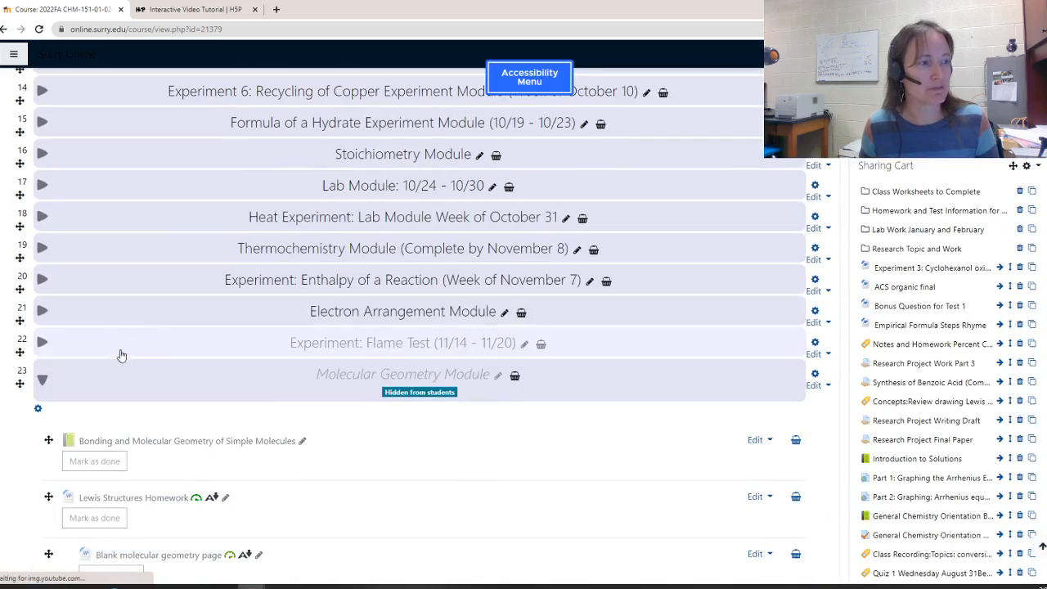
# Open the Bonding and Molecular Geometry of Simple Molecules book and open its Valence Electrons chapter for editing
pyautogui.scroll(-3, 416, 327)
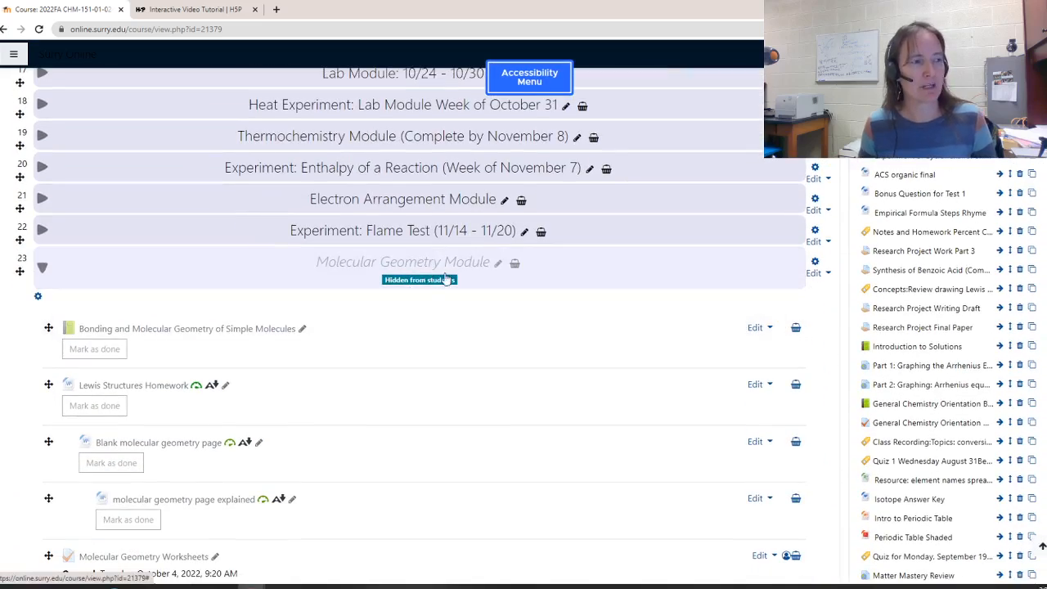
pyautogui.click(109, 331)
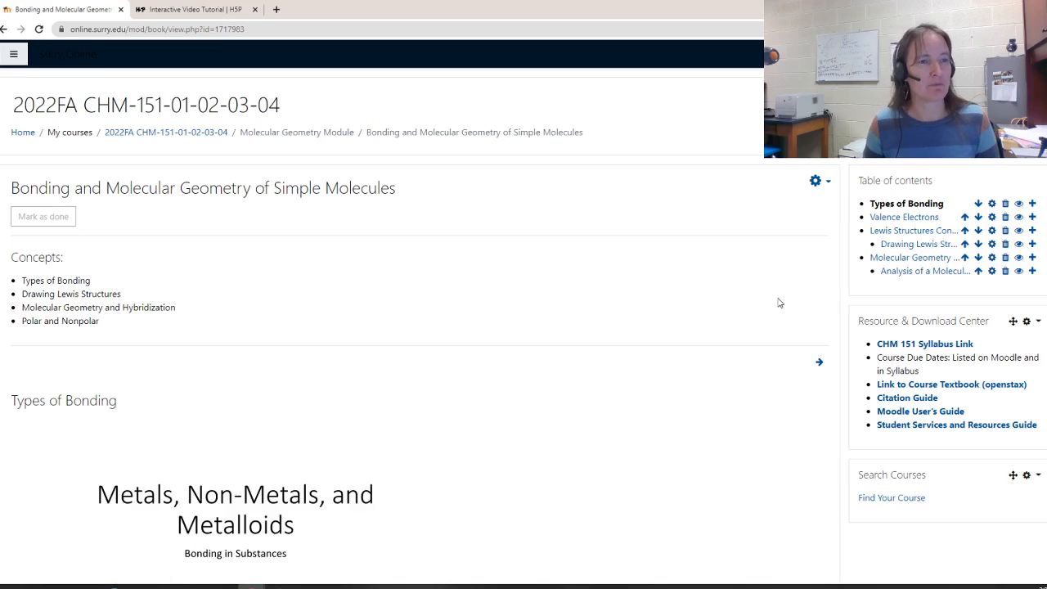
pyautogui.scroll(-2, 760, 219)
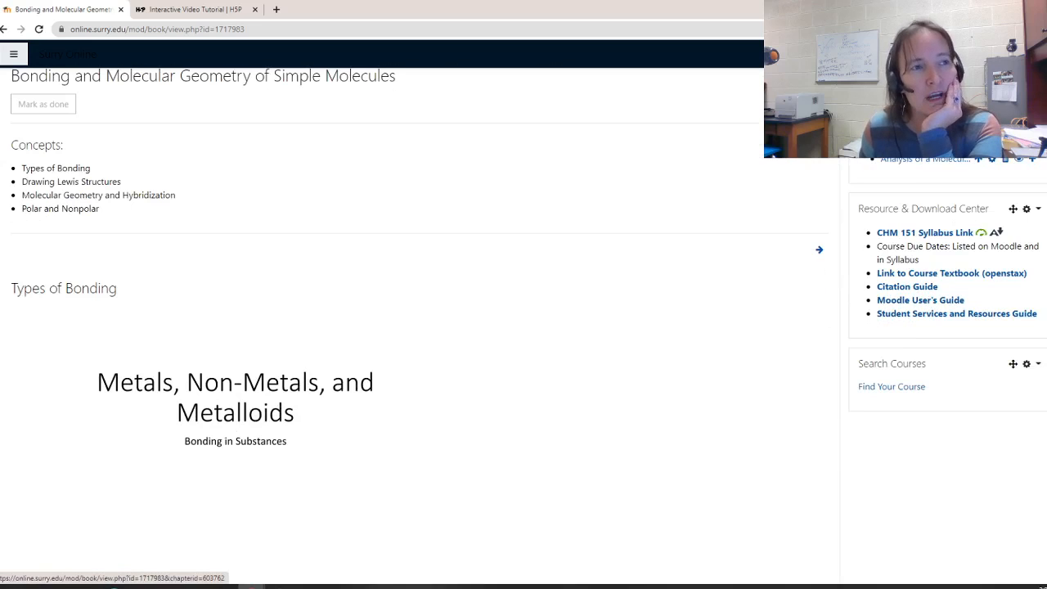
pyautogui.click(992, 105)
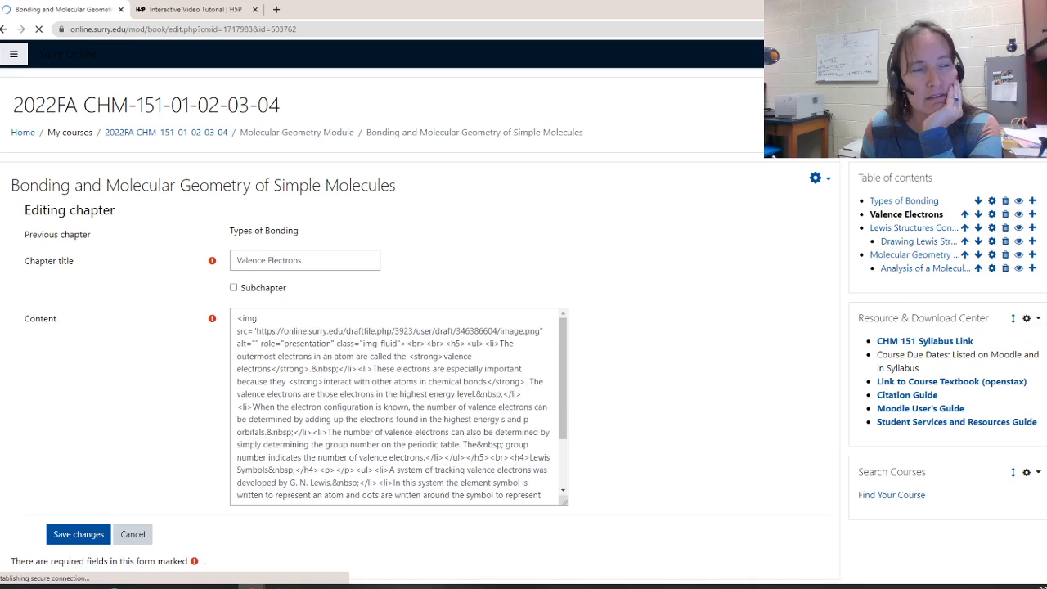
# Insert the Number of valence electrons H5P activity from the content bank at the end of the chapter's content, linking to the file
pyautogui.scroll(-2, 630, 432)
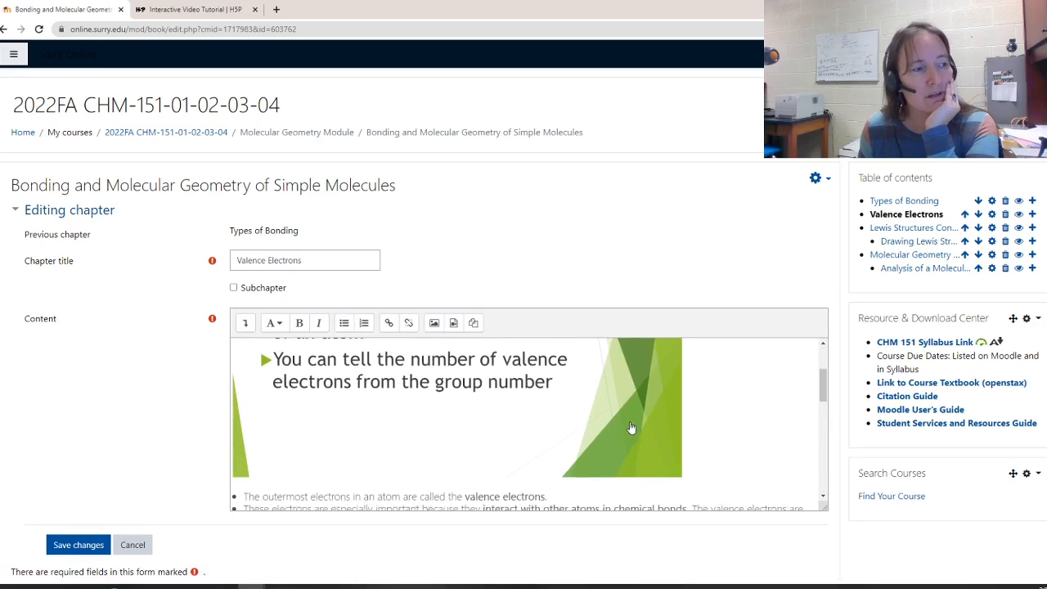
pyautogui.scroll(-6, 630, 427)
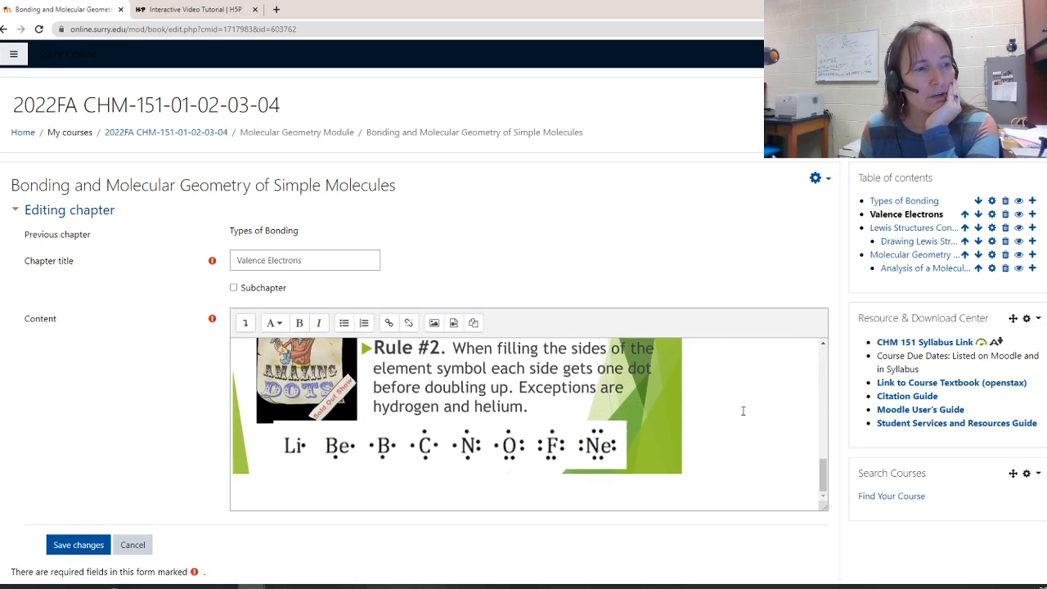
pyautogui.click(705, 500)
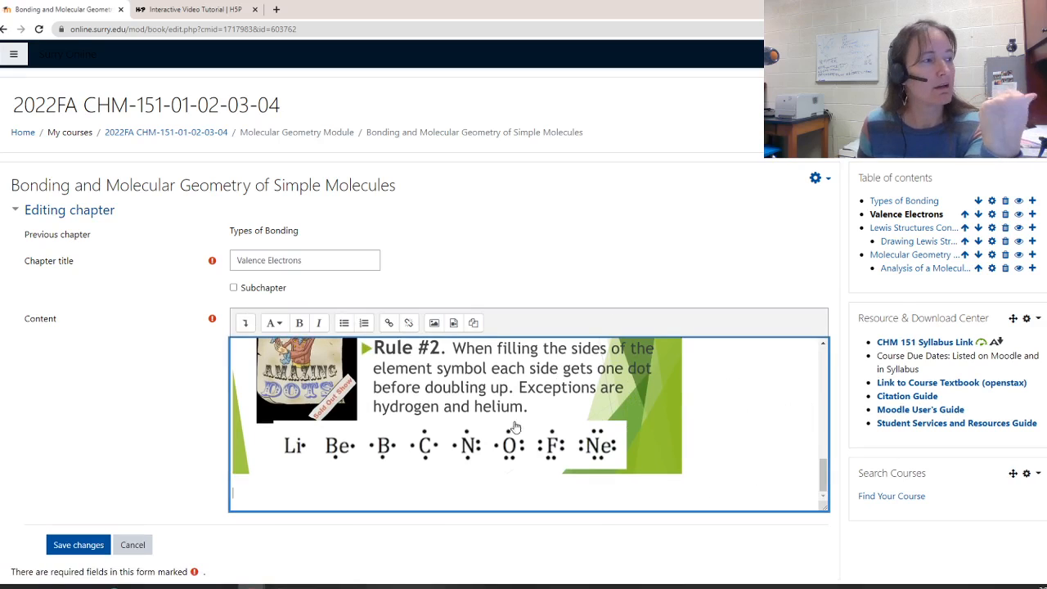
pyautogui.click(241, 324)
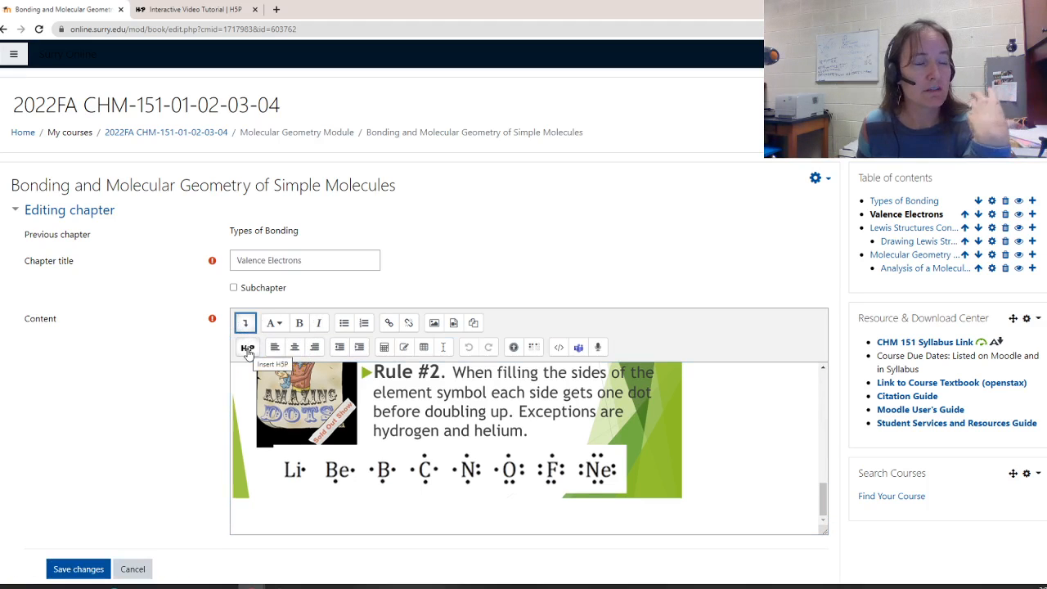
pyautogui.click(247, 349)
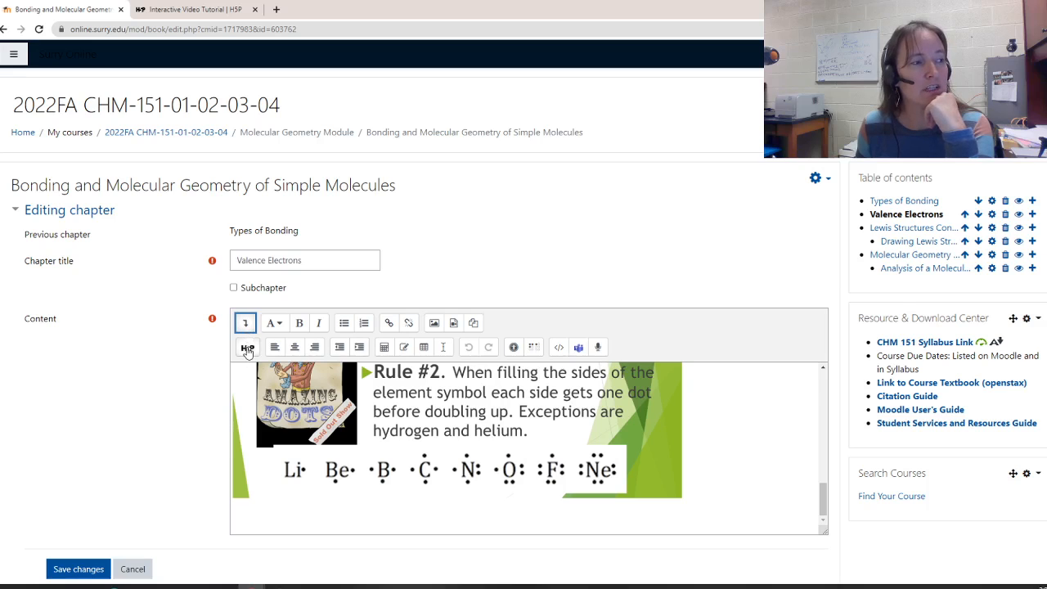
pyautogui.click(247, 347)
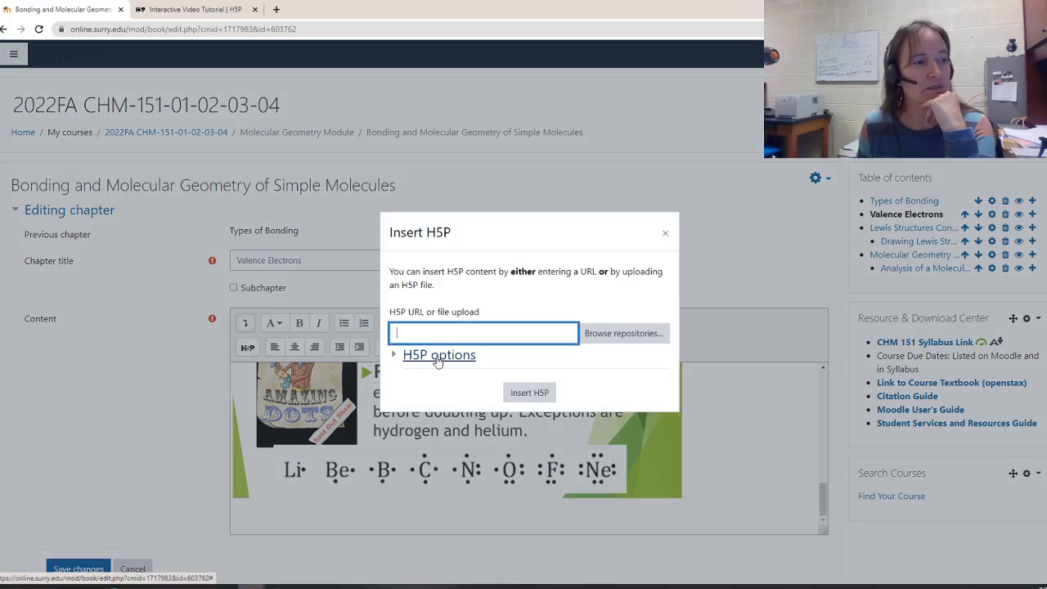
pyautogui.click(628, 333)
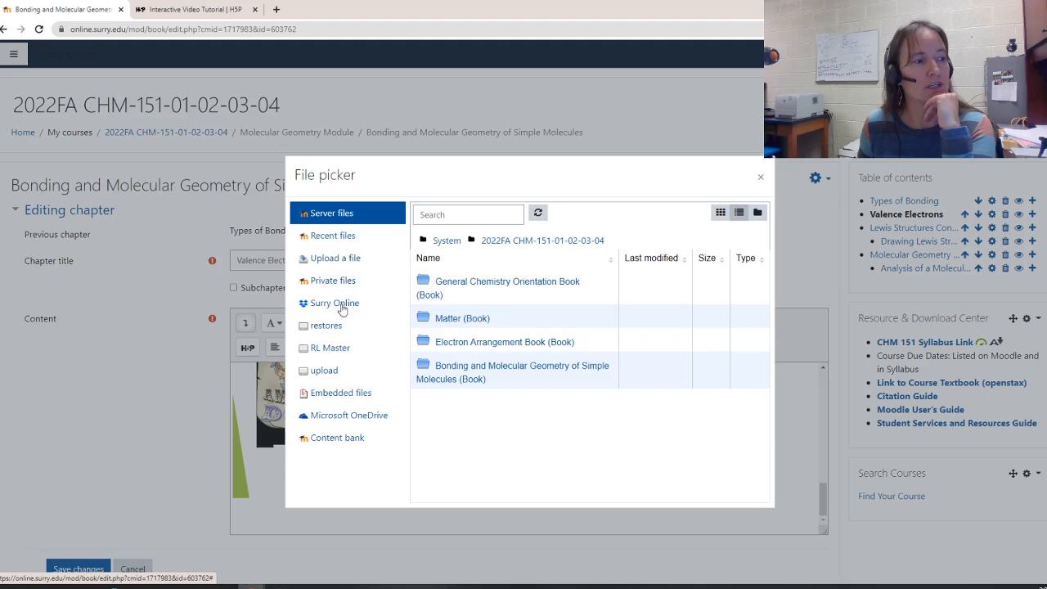
pyautogui.click(337, 439)
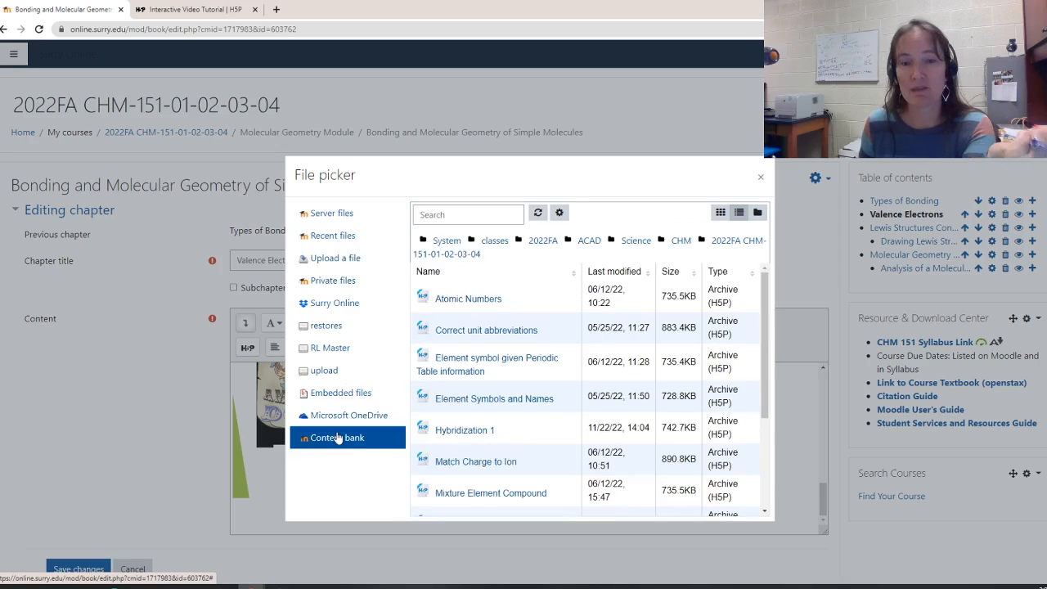
pyautogui.scroll(-2, 533, 393)
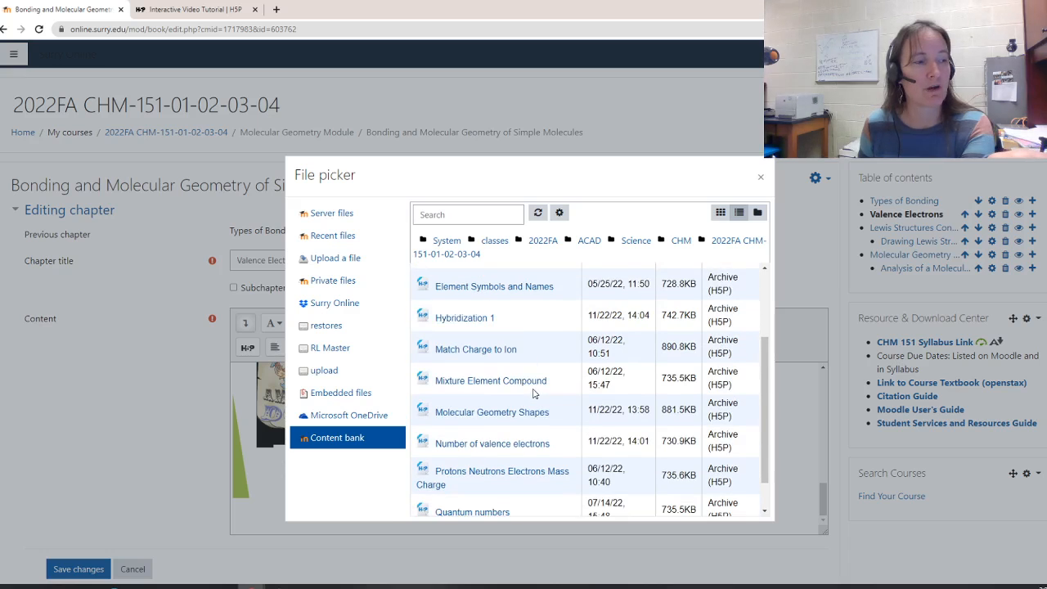
pyautogui.scroll(-1, 532, 393)
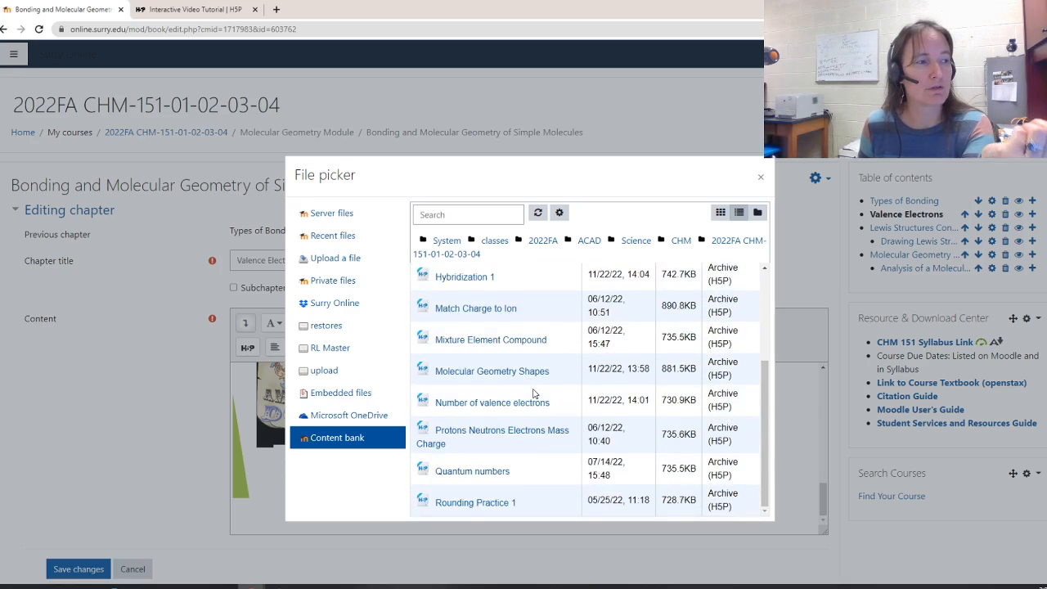
pyautogui.scroll(2, 532, 393)
pyautogui.scroll(1, 533, 393)
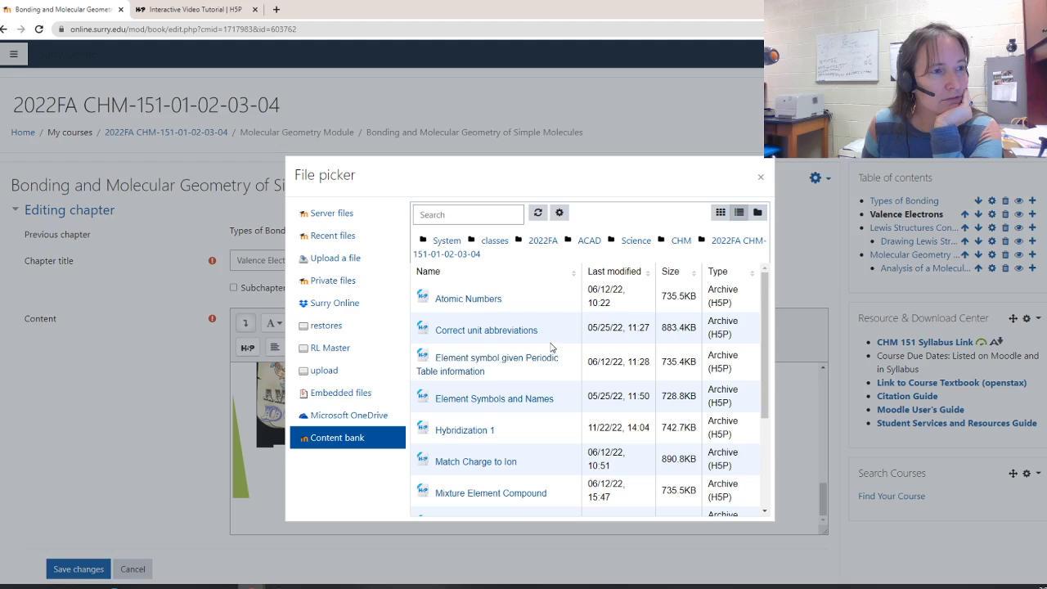
pyautogui.scroll(-3, 551, 347)
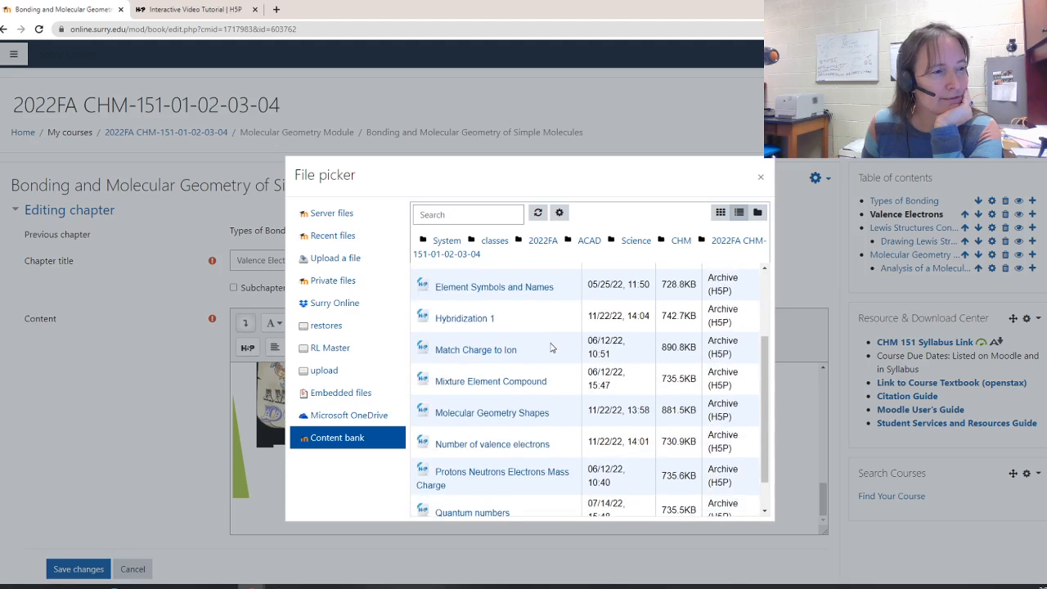
pyautogui.click(527, 444)
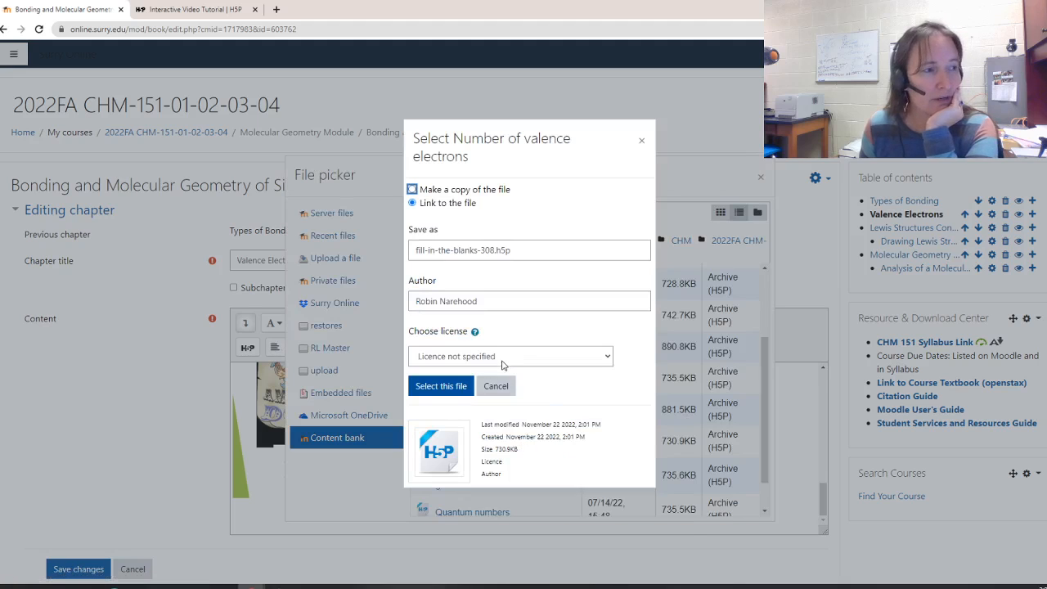
pyautogui.click(438, 385)
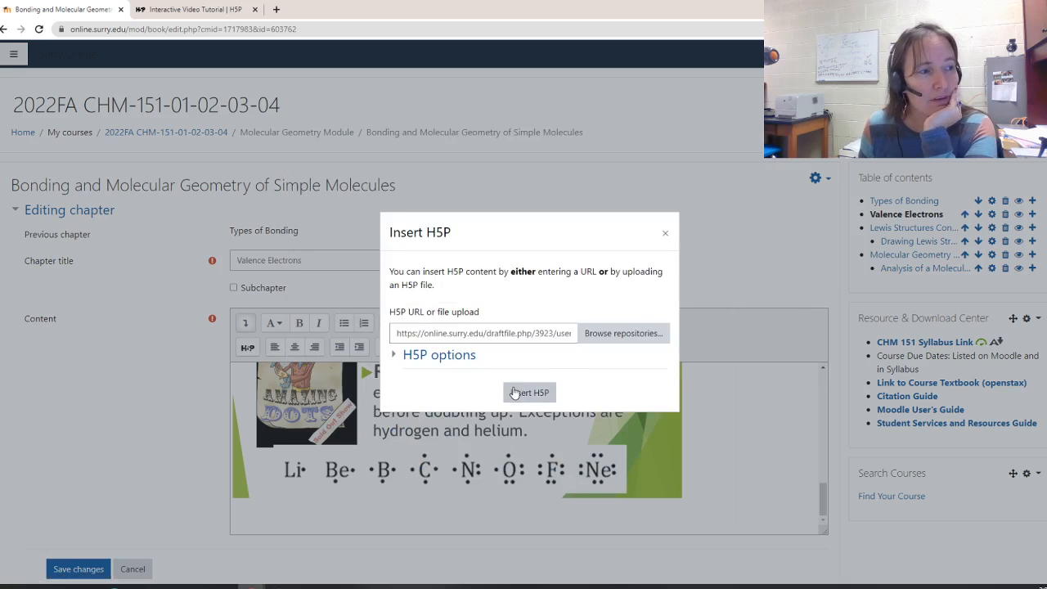
pyautogui.click(514, 393)
# Save the changes to the Valence Electrons chapter
pyautogui.scroll(-3, 586, 438)
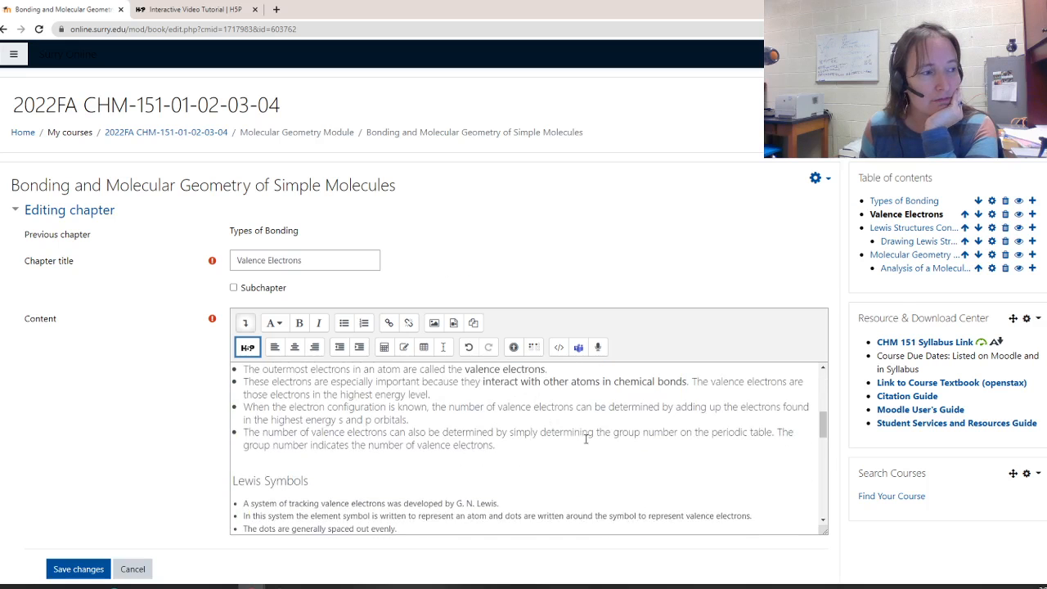
pyautogui.scroll(-10, 564, 446)
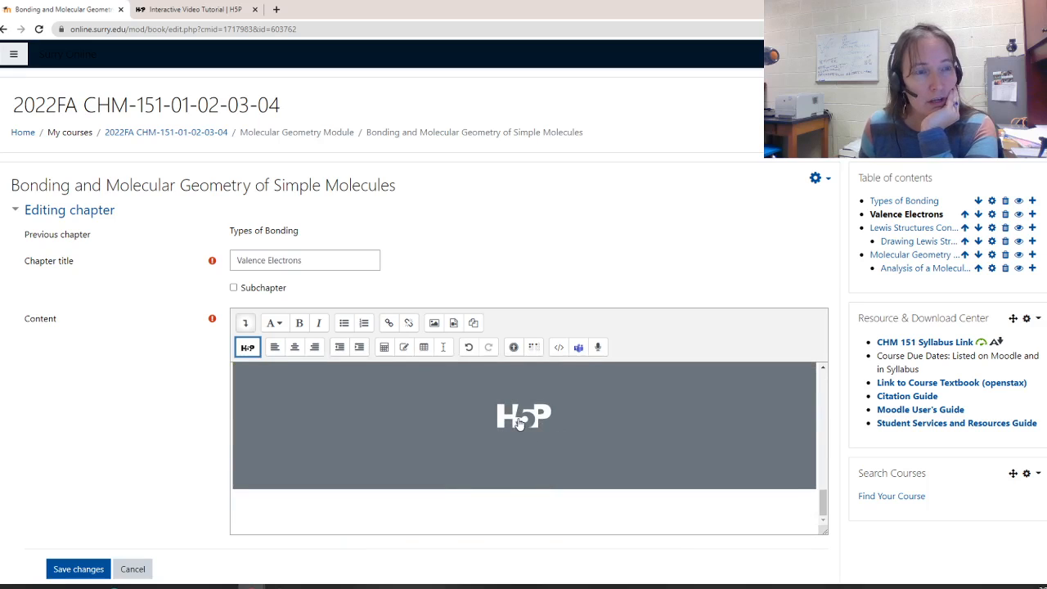
pyautogui.click(79, 569)
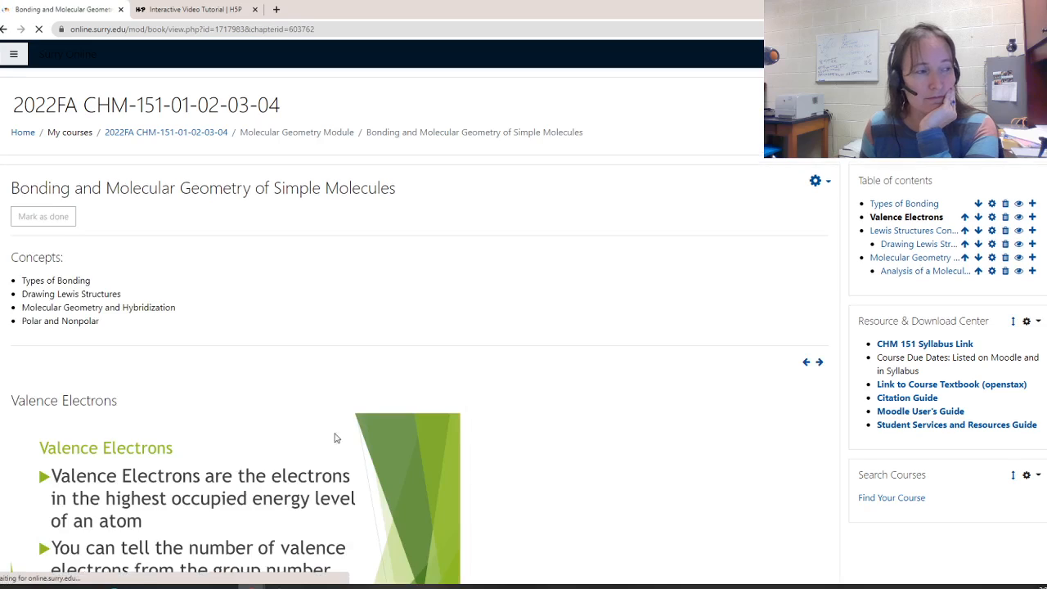
# Review the embedded valence electrons activity on the saved chapter page
pyautogui.scroll(-6, 351, 417)
pyautogui.scroll(-5, 357, 415)
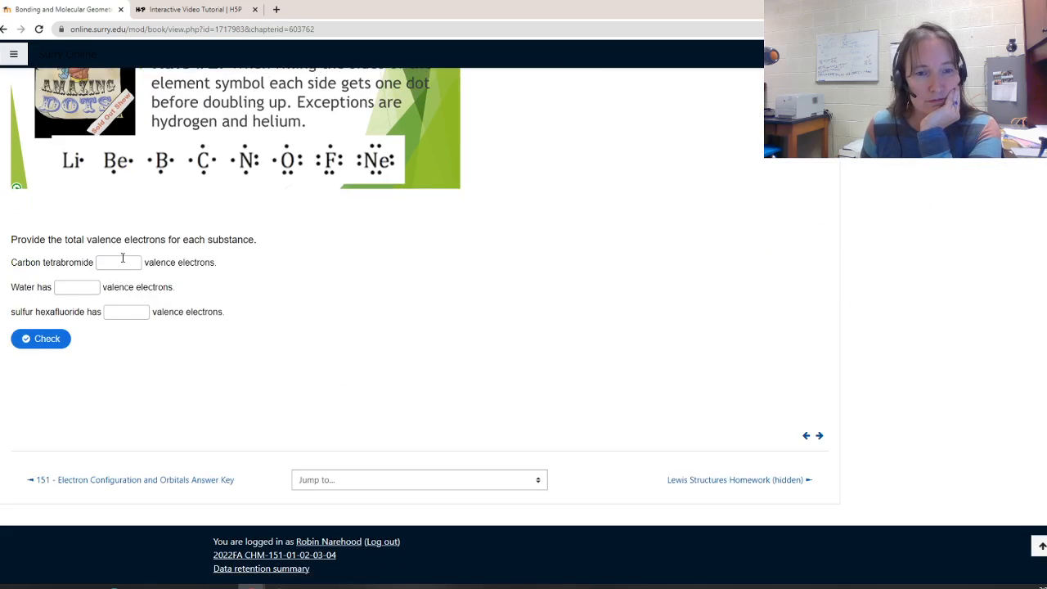
pyautogui.scroll(15, 447, 334)
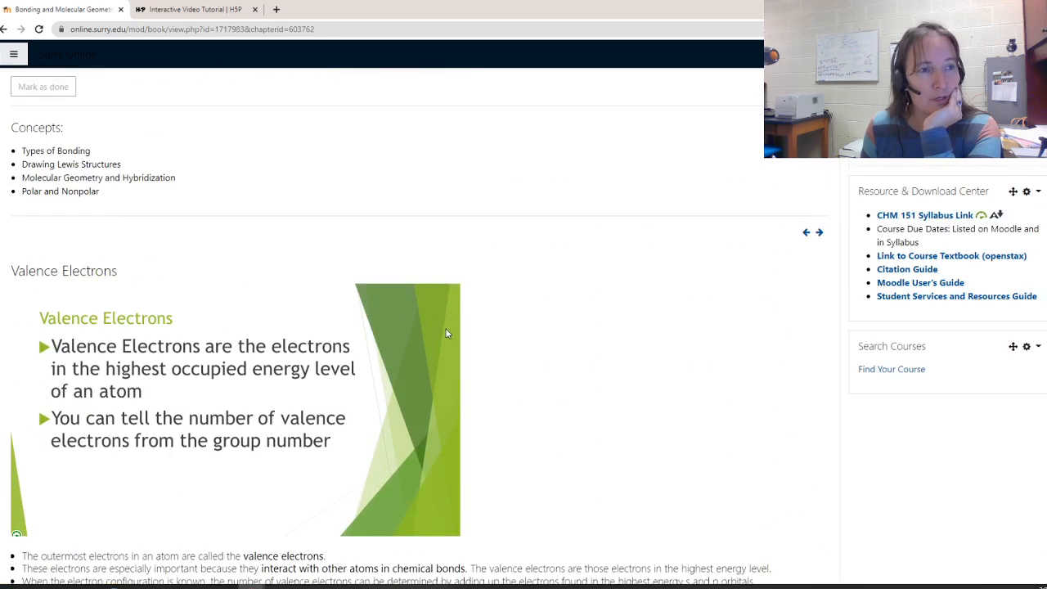
pyautogui.scroll(1, 450, 343)
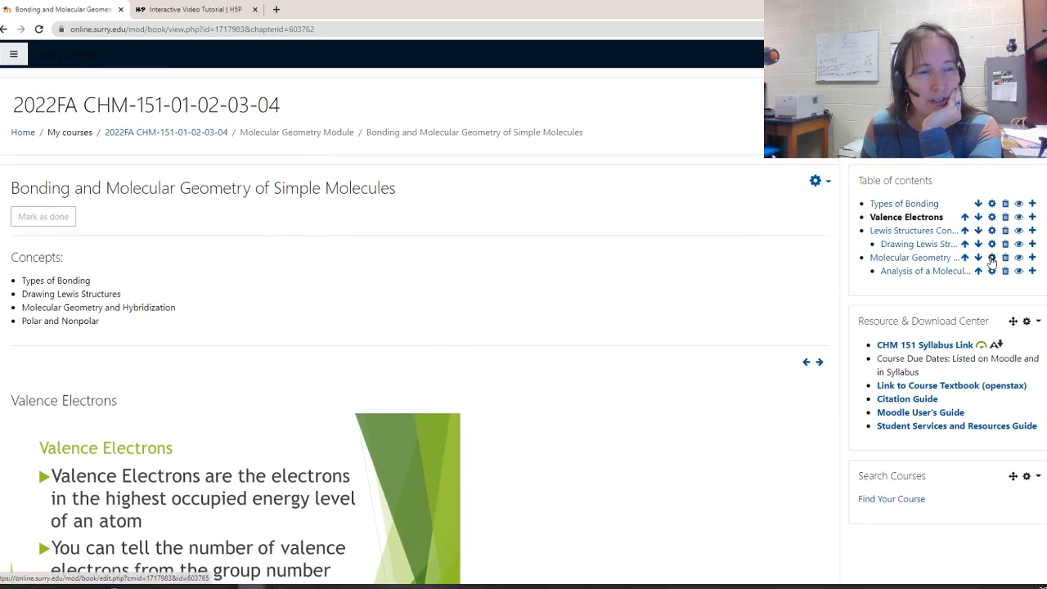
# Open the Molecular Geometry and Hybridization chapter and read through its content
pyautogui.click(992, 258)
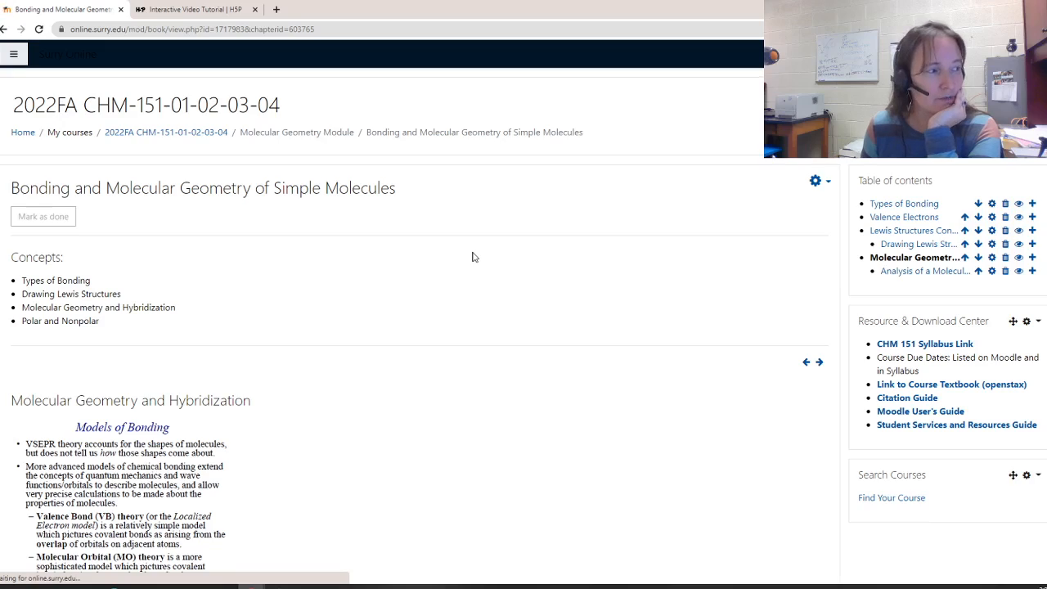
pyautogui.scroll(-6, 472, 257)
pyautogui.scroll(-6, 471, 257)
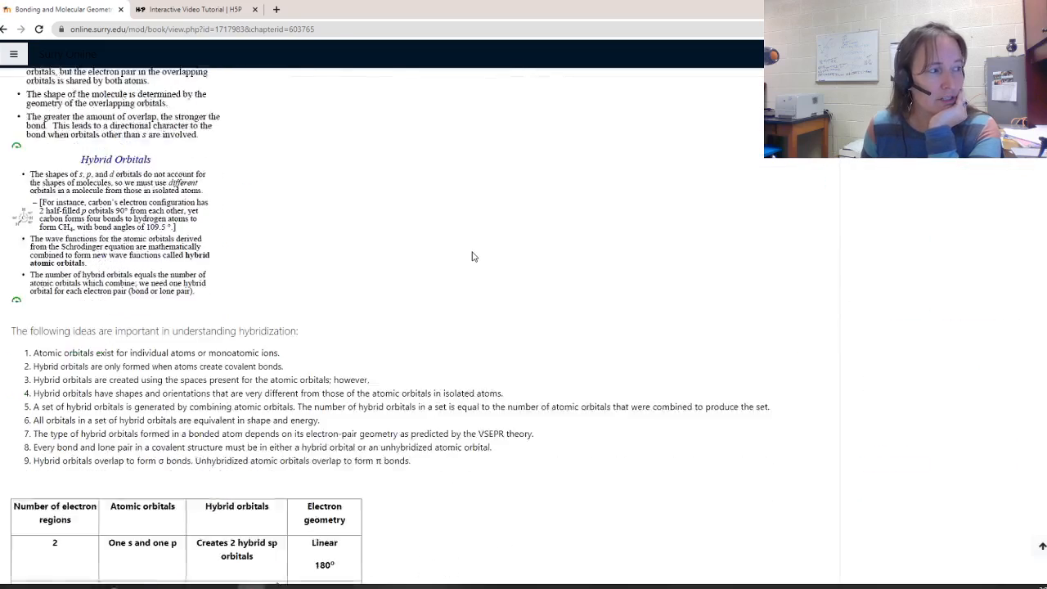
pyautogui.scroll(-2, 472, 257)
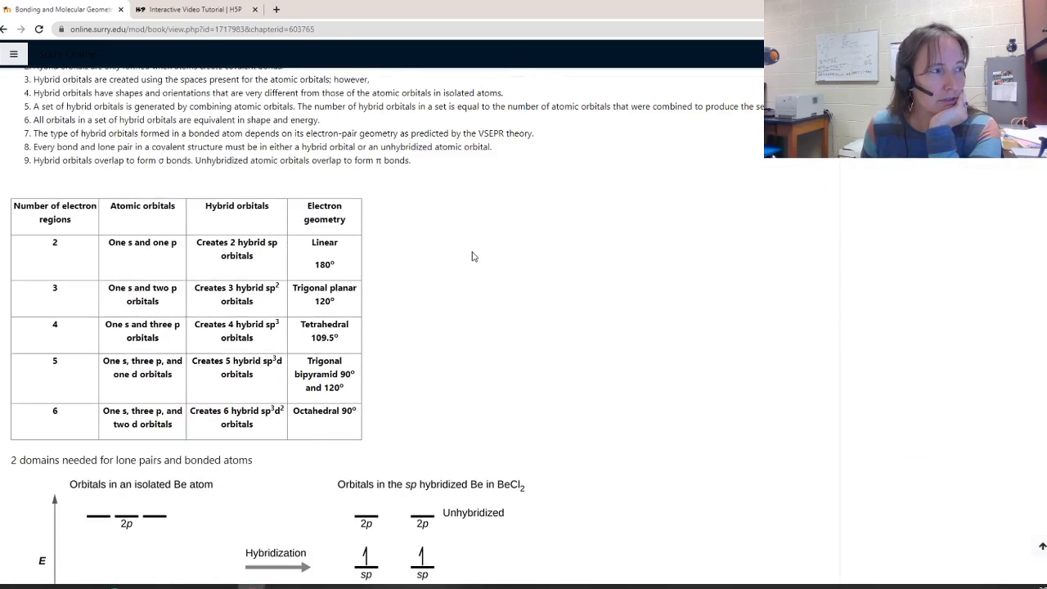
pyautogui.scroll(-10, 472, 257)
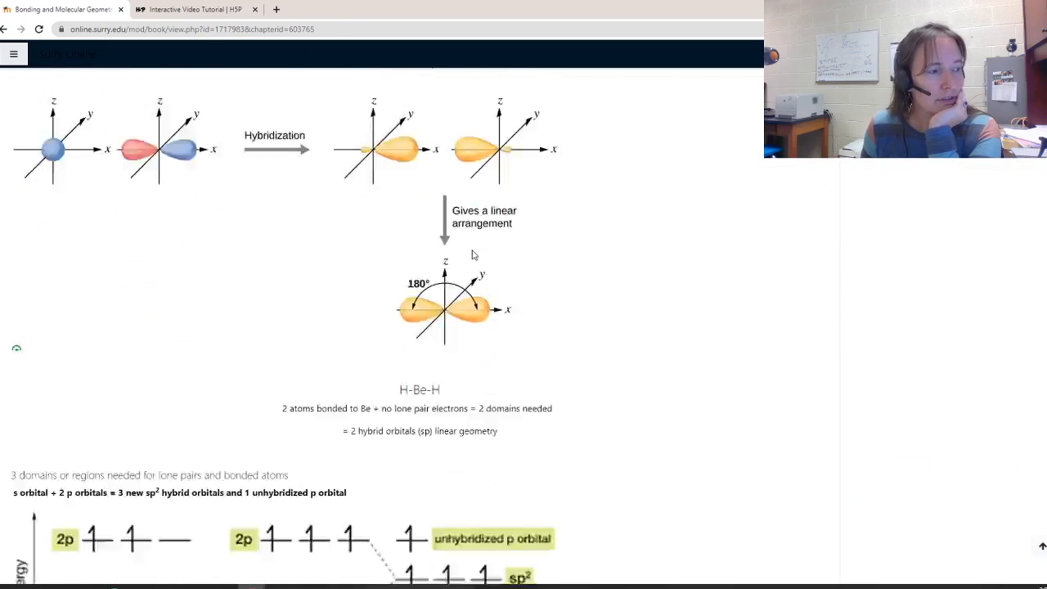
pyautogui.scroll(-15, 472, 254)
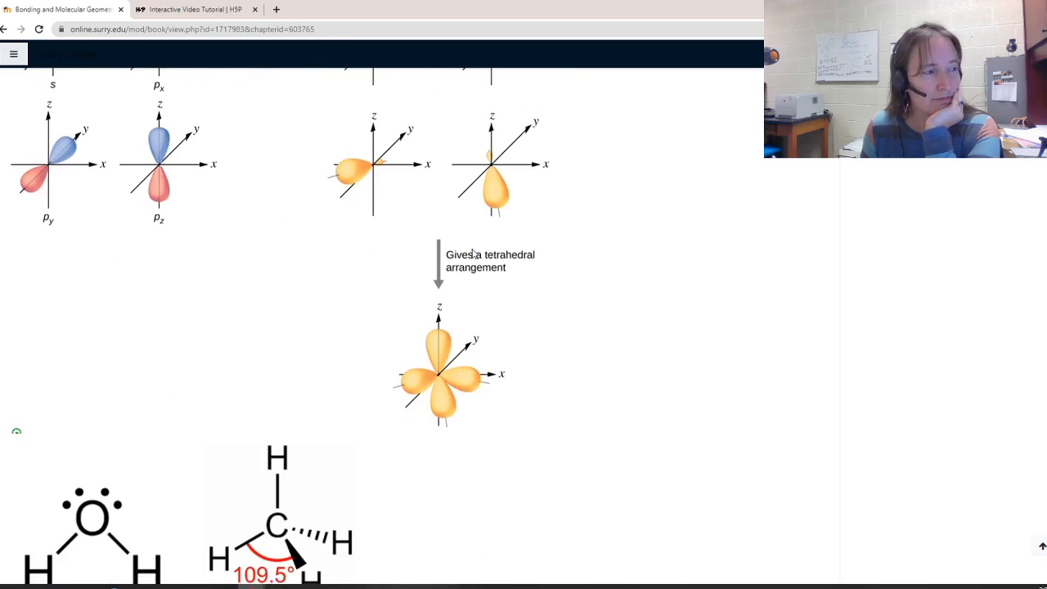
pyautogui.scroll(-14, 472, 254)
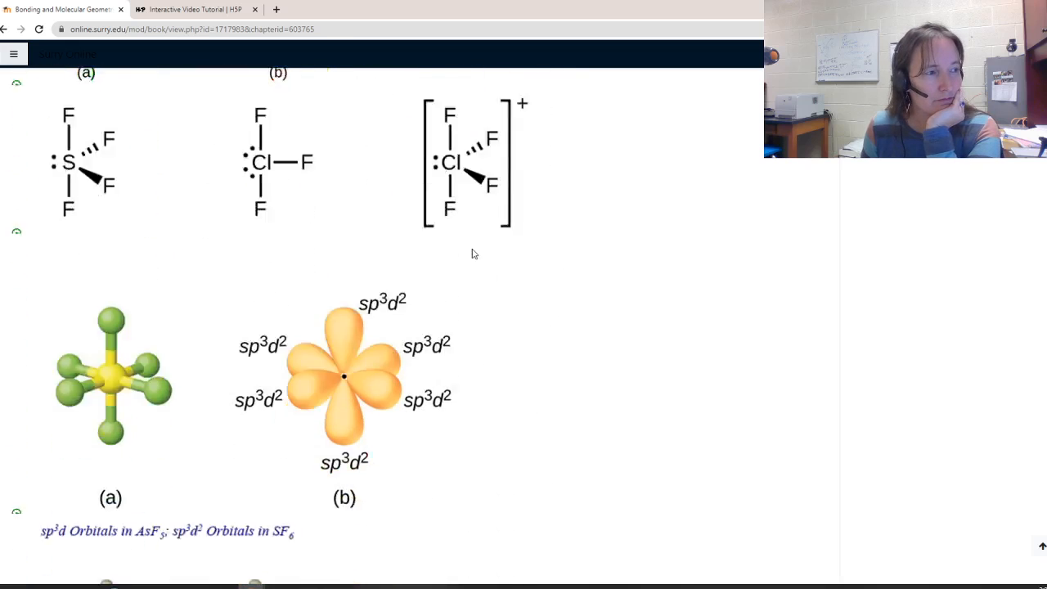
pyautogui.scroll(-10, 471, 255)
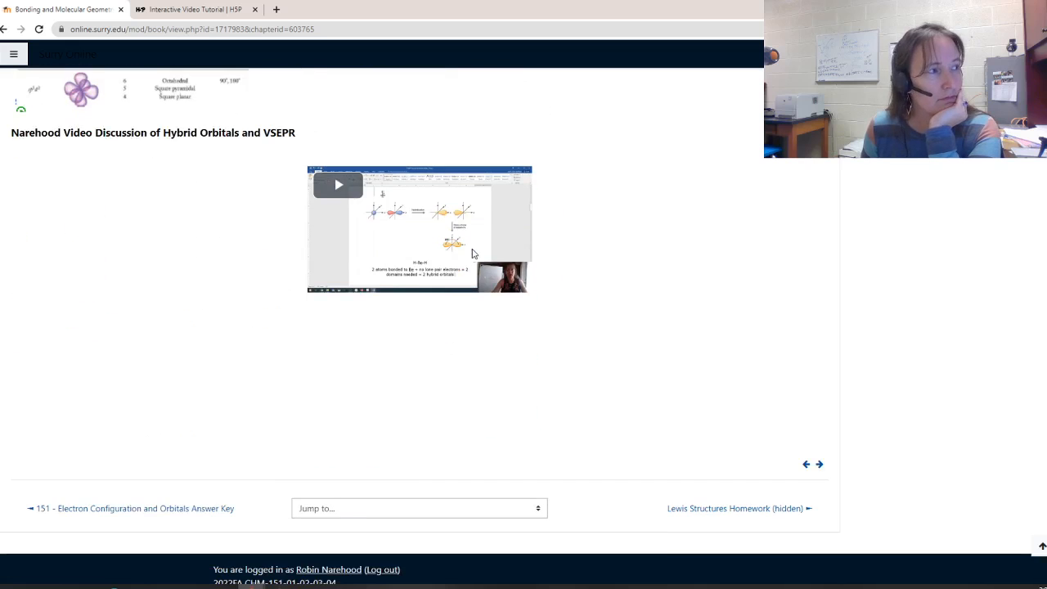
pyautogui.scroll(-1, 472, 254)
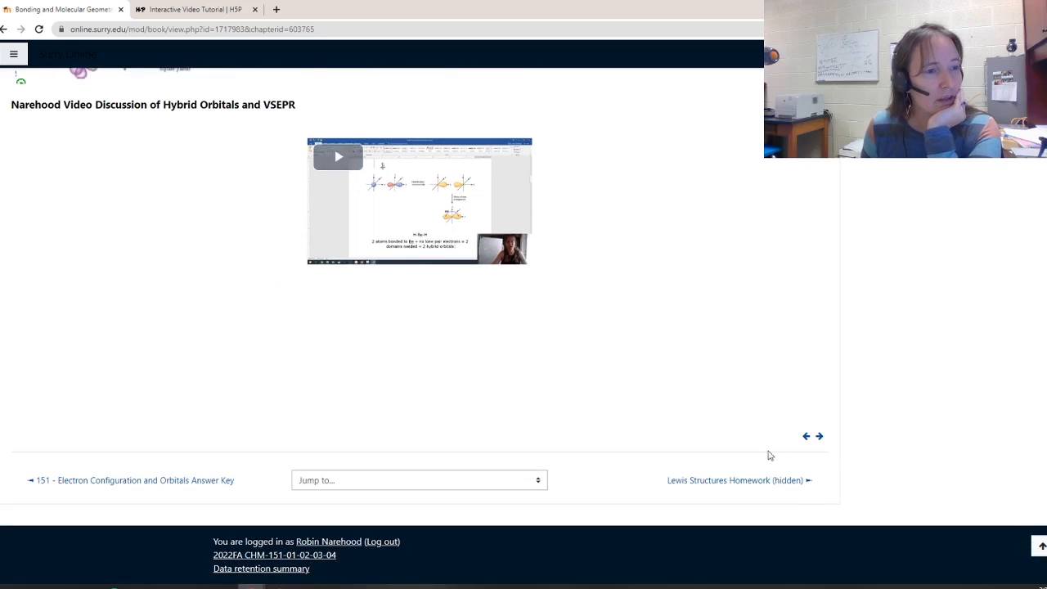
pyautogui.scroll(20, 501, 337)
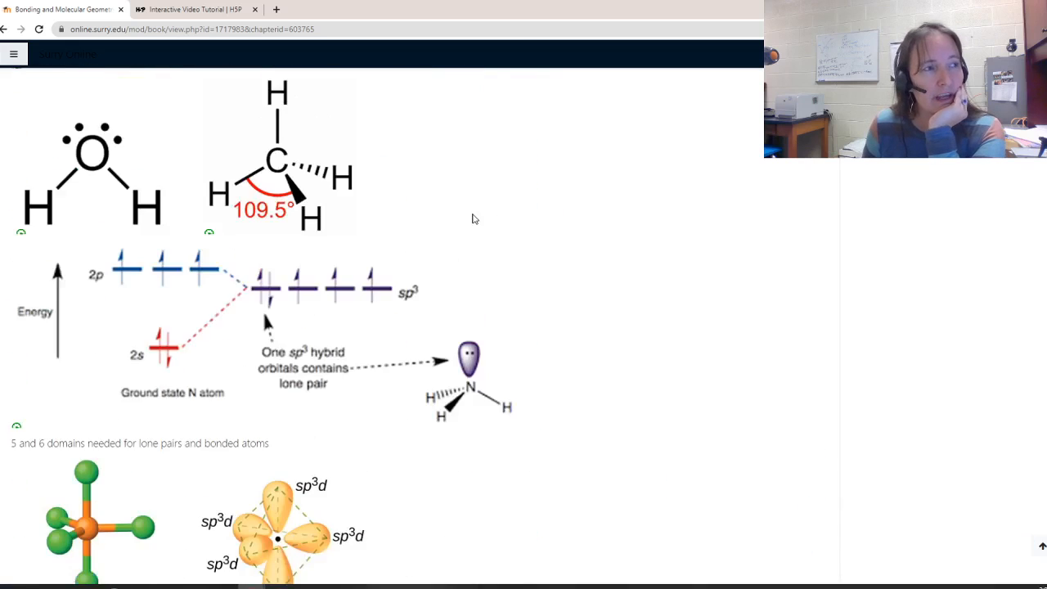
pyautogui.scroll(20, 477, 212)
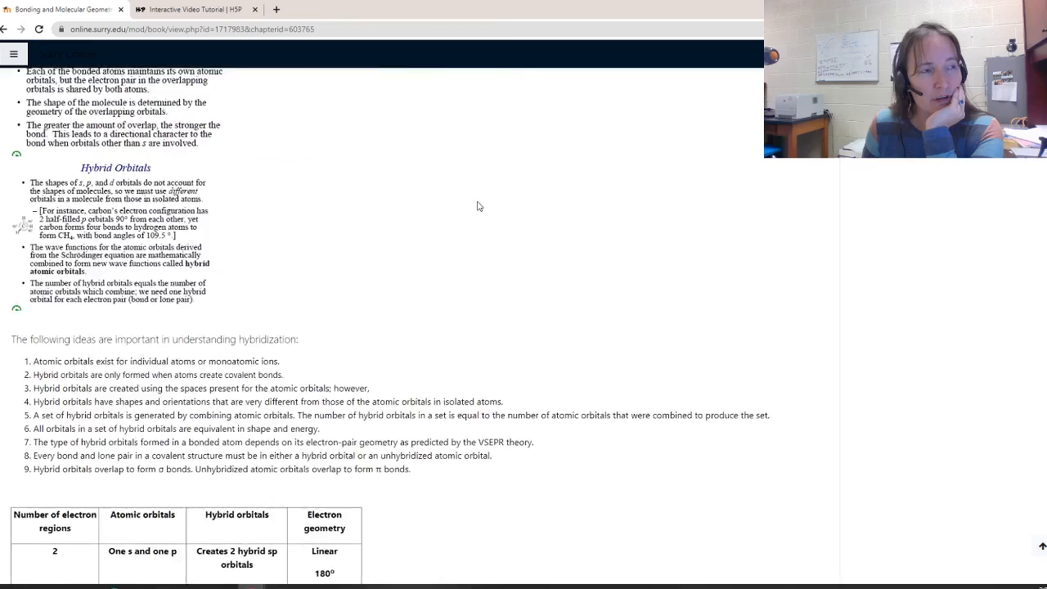
pyautogui.scroll(4, 479, 209)
pyautogui.scroll(-15, 389, 284)
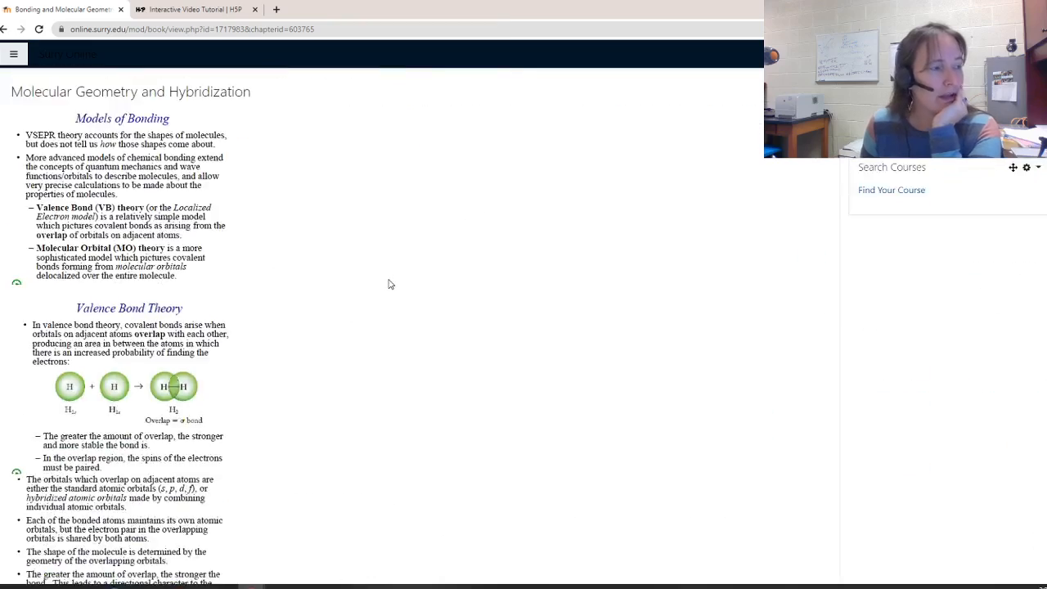
# Examine the hybridization chapter's electron-region table and orbital hybridization diagrams
pyautogui.scroll(-2, 389, 283)
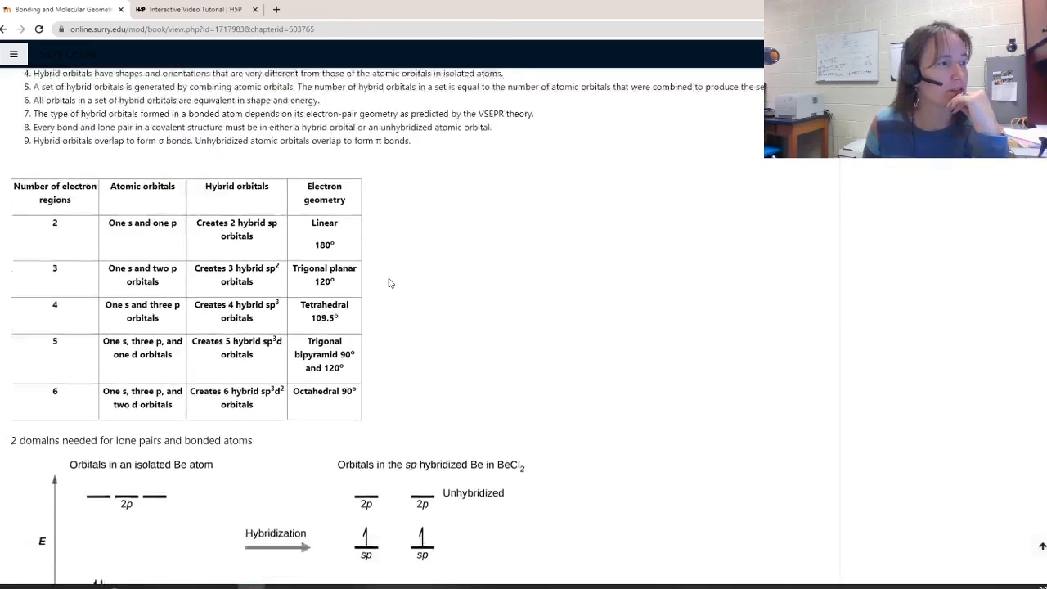
pyautogui.scroll(-3, 229, 262)
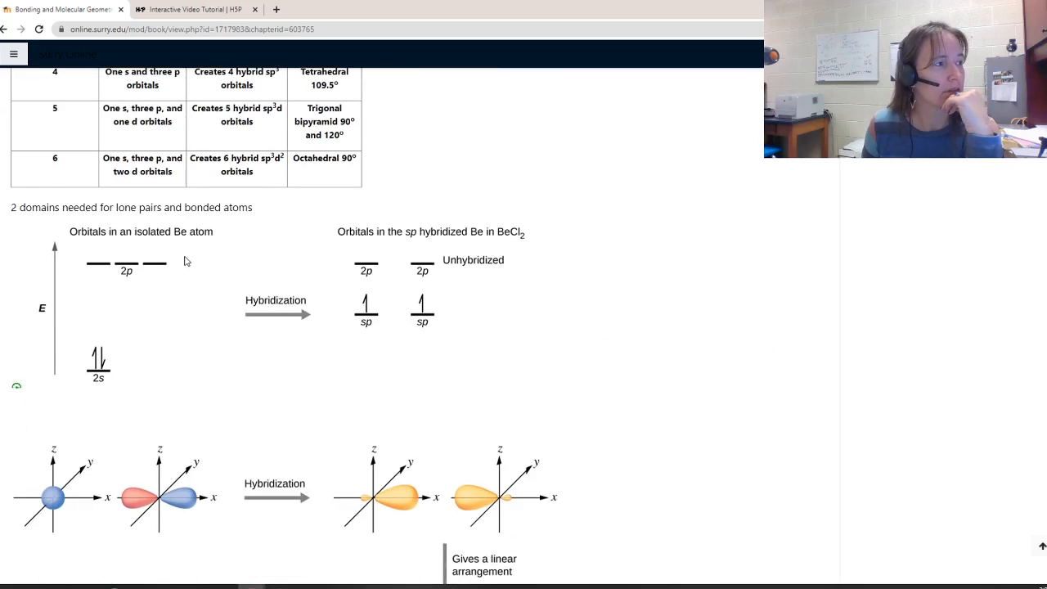
pyautogui.scroll(-6, 185, 260)
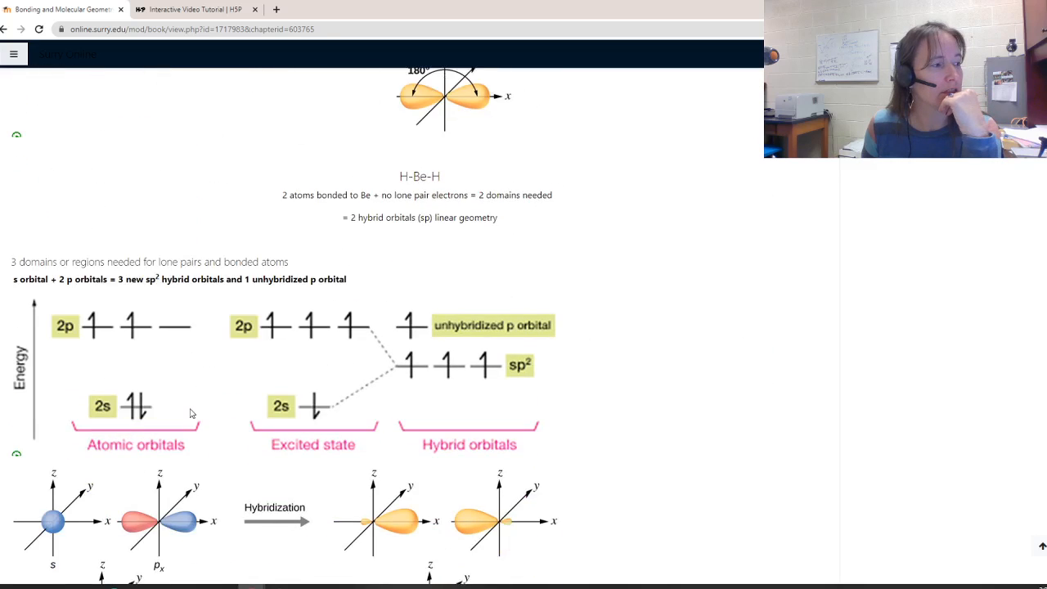
pyautogui.scroll(-2, 184, 384)
pyautogui.scroll(-5, 189, 350)
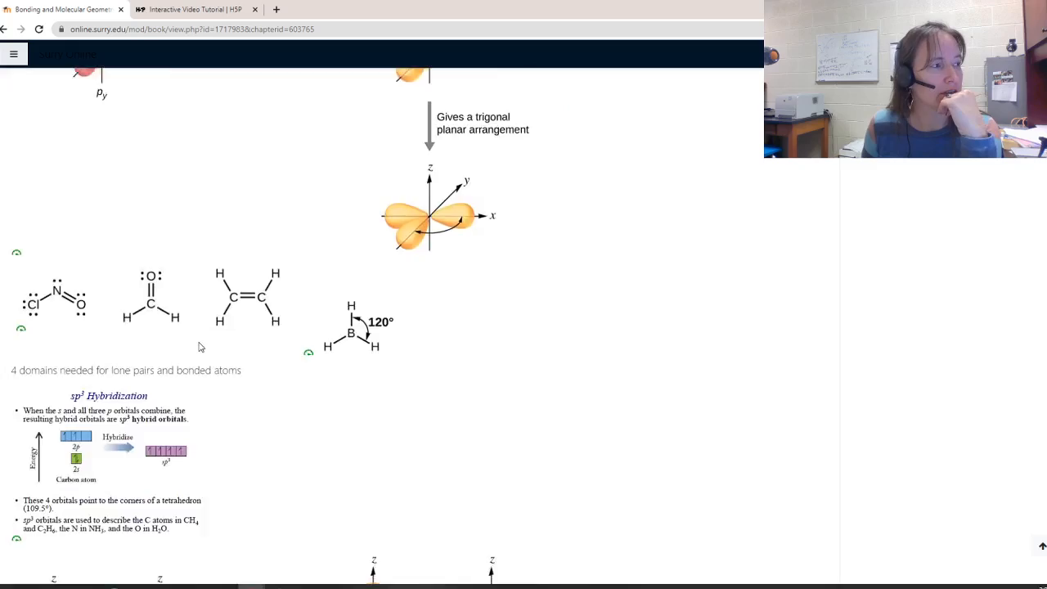
pyautogui.scroll(-7, 199, 343)
pyautogui.scroll(5, 805, 276)
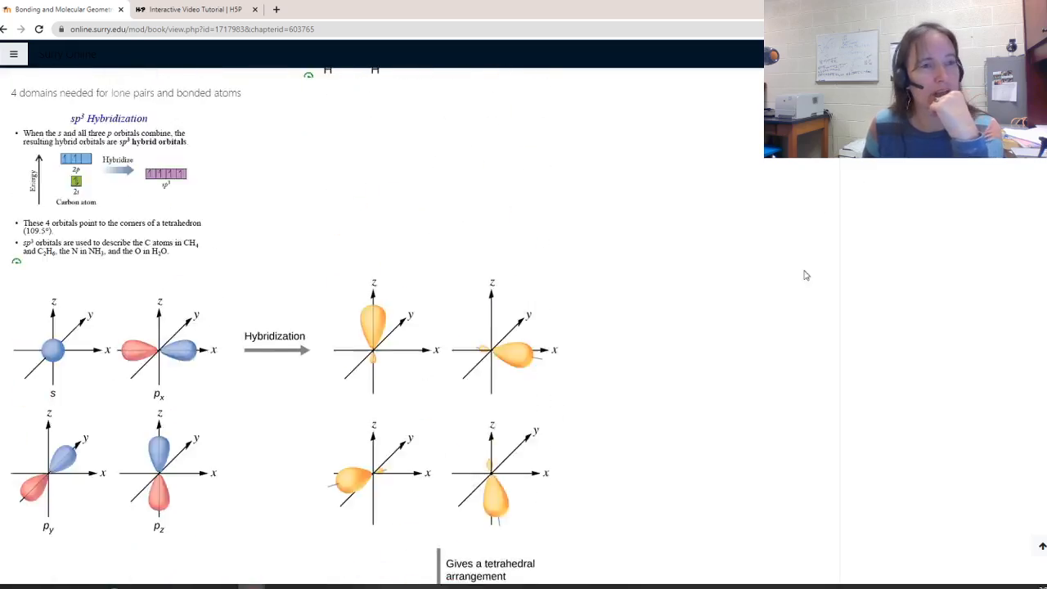
pyautogui.scroll(20, 805, 275)
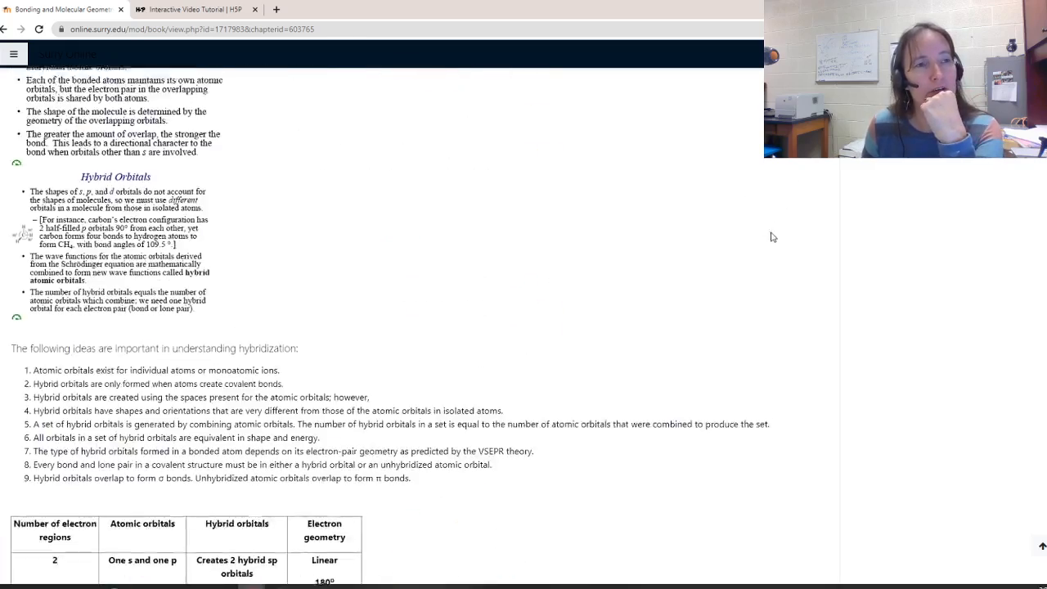
pyautogui.scroll(8, 770, 237)
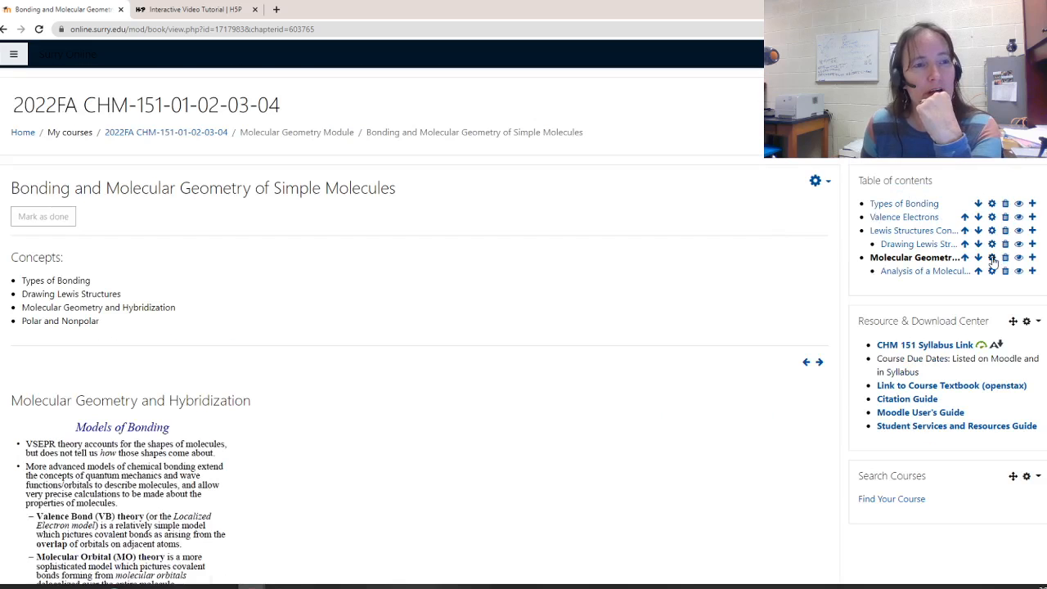
# Insert the Hybridization 1 H5P activity from the content bank at the end of the Molecular Geometry and Hybridization chapter, linking to the file, and save the chapter
pyautogui.click(991, 257)
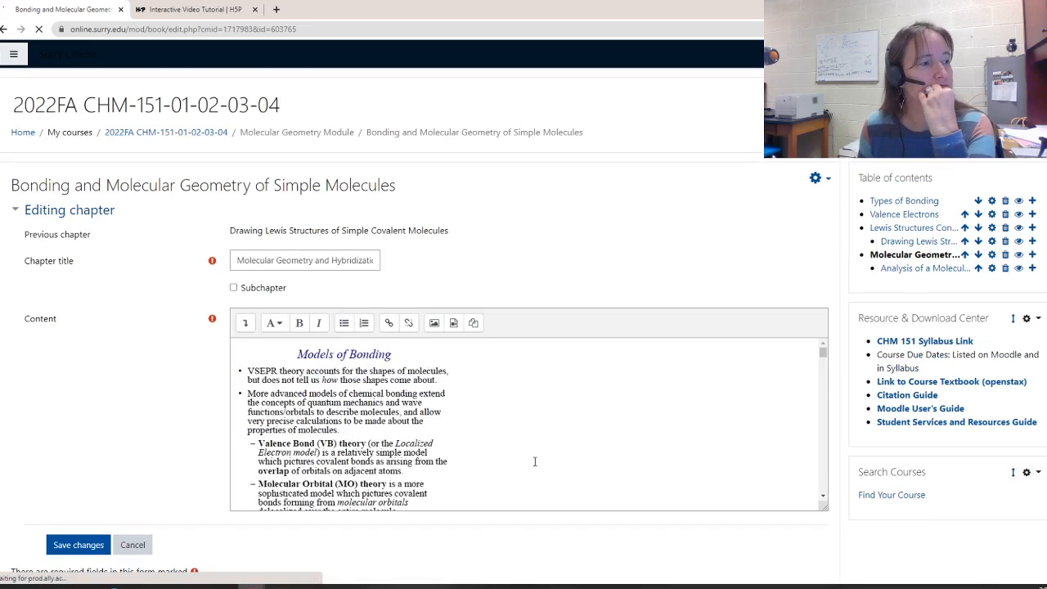
pyautogui.scroll(-15, 530, 454)
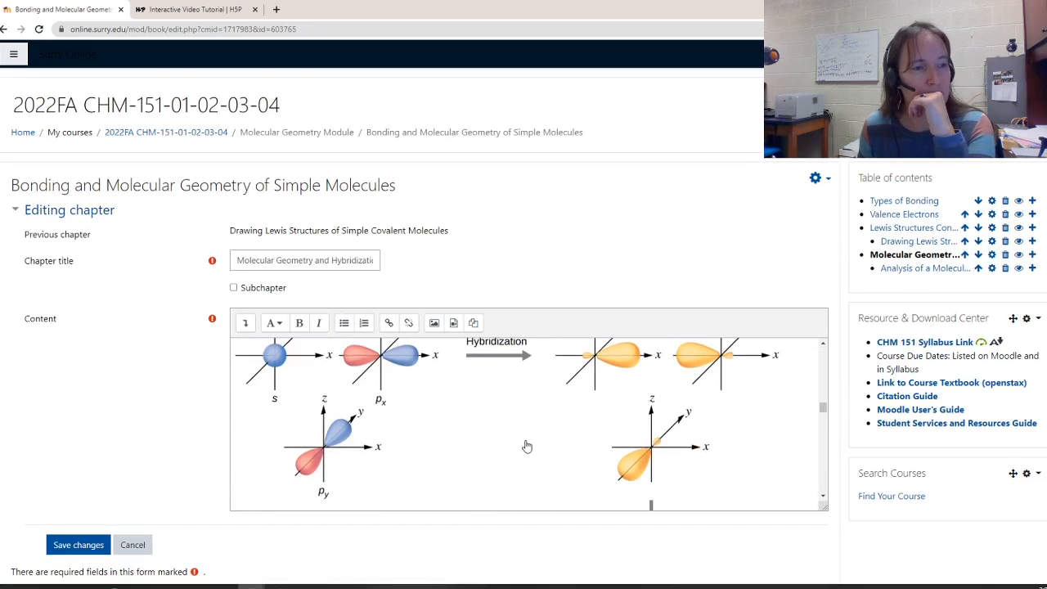
pyautogui.scroll(-15, 526, 445)
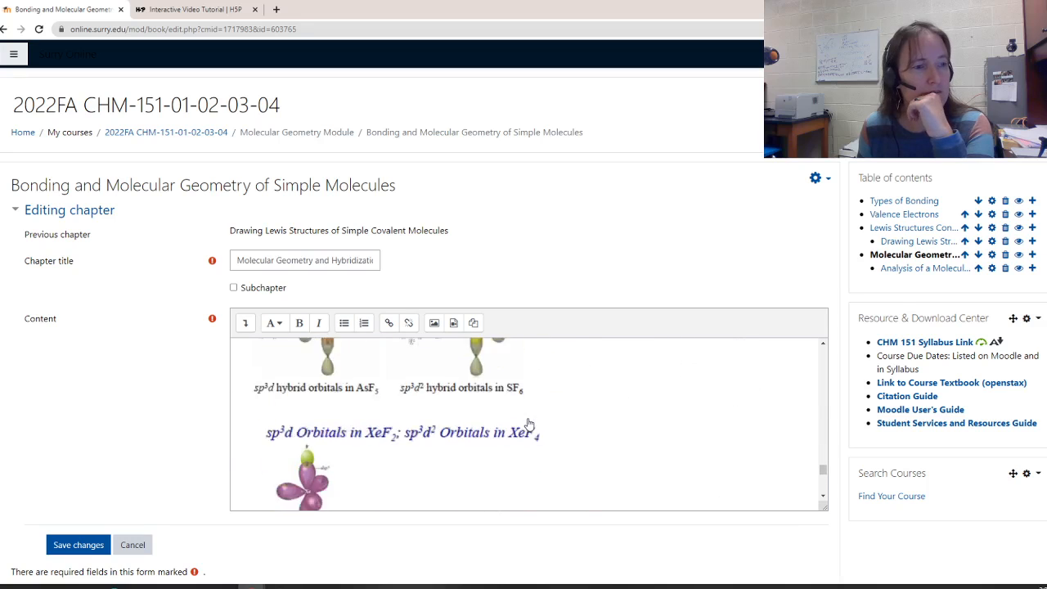
pyautogui.scroll(-5, 529, 421)
pyautogui.click(269, 428)
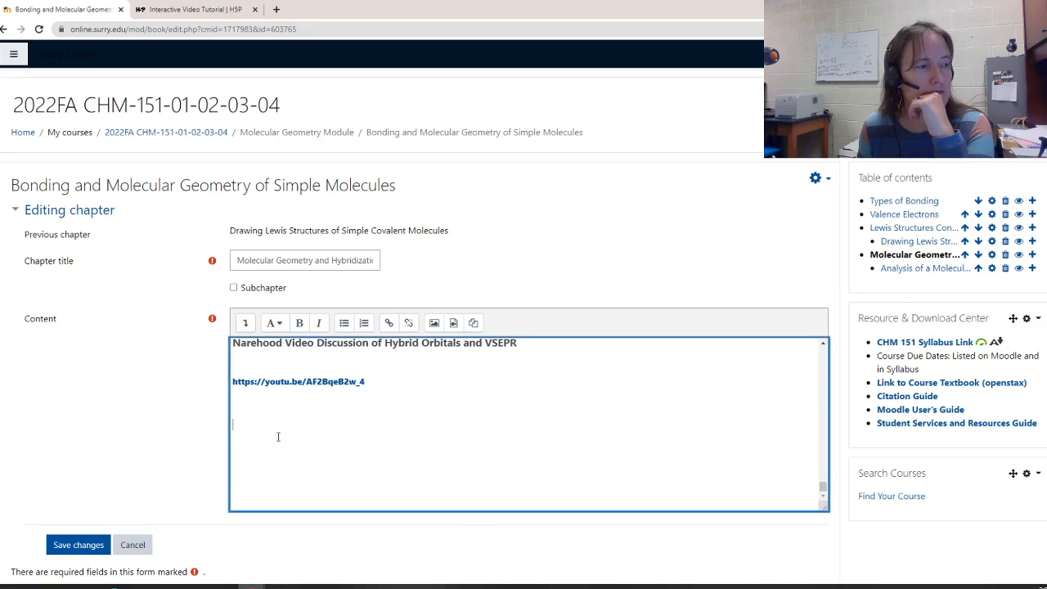
pyautogui.click(245, 324)
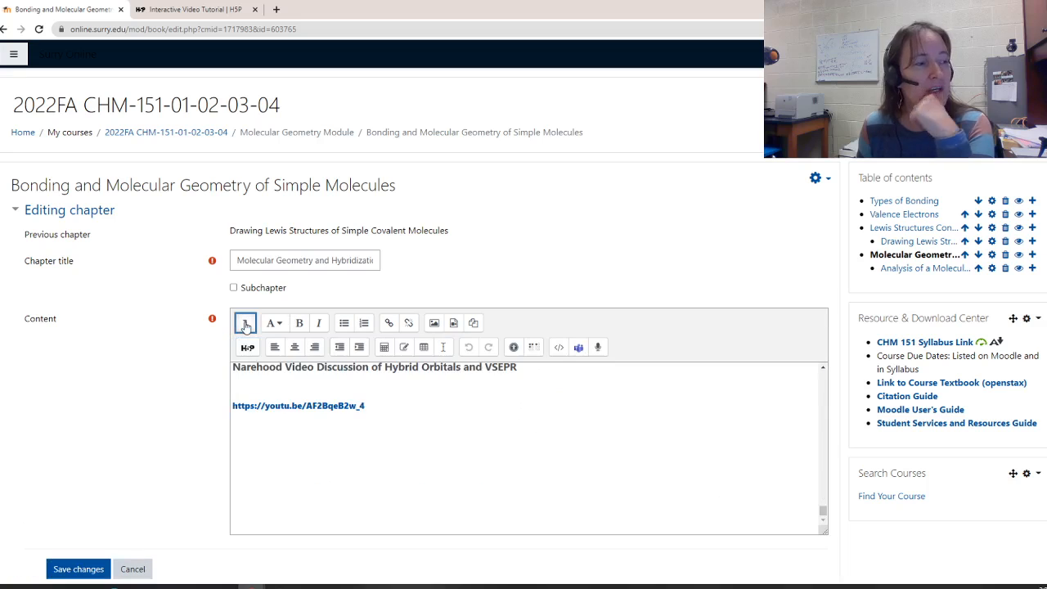
pyautogui.click(247, 348)
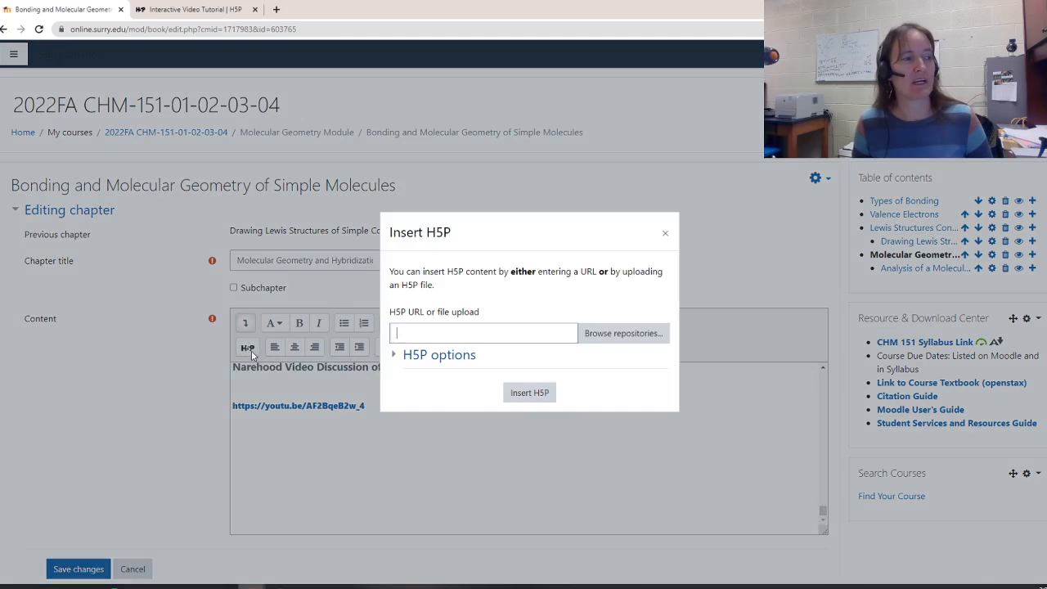
pyautogui.click(584, 338)
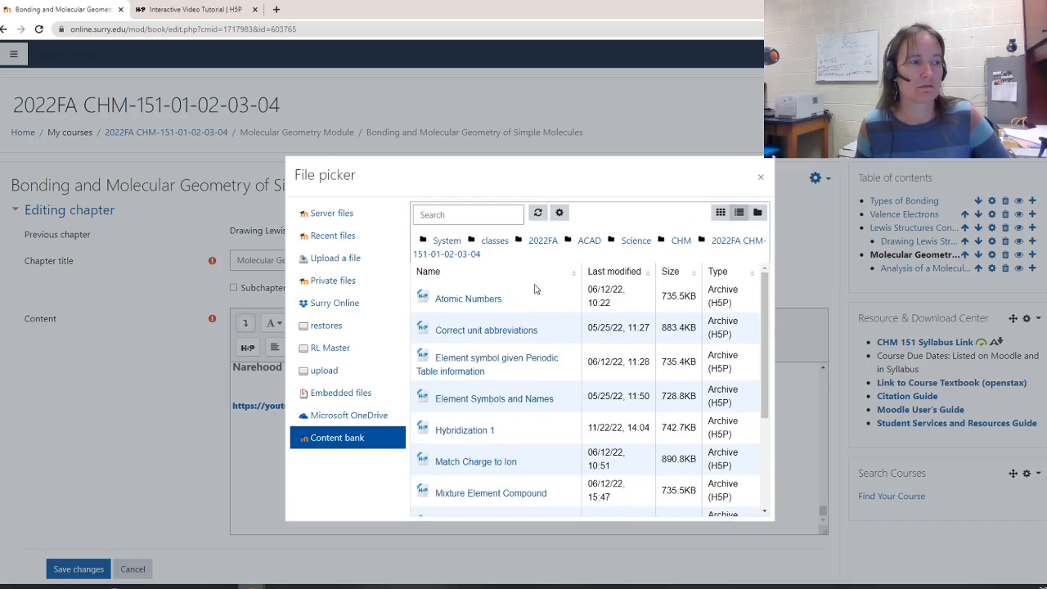
pyautogui.click(455, 430)
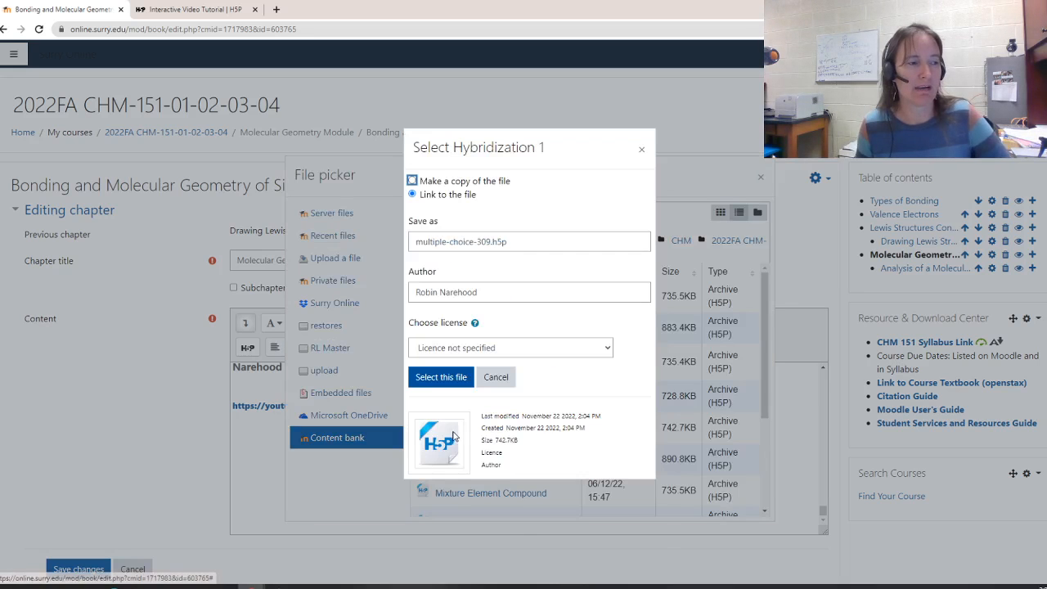
pyautogui.click(440, 377)
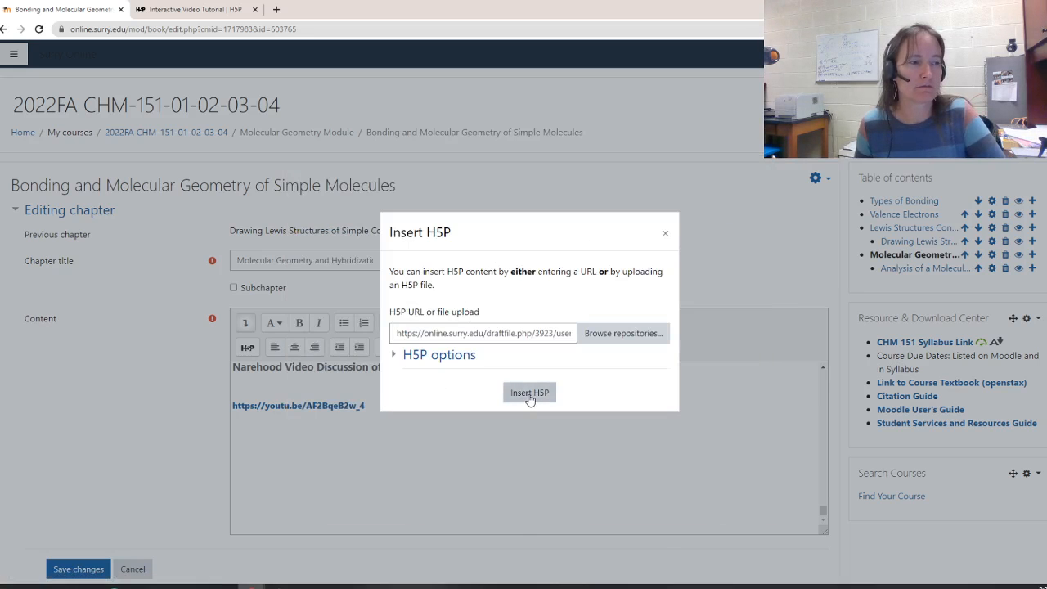
pyautogui.click(530, 391)
pyautogui.scroll(-2, 429, 363)
pyautogui.click(74, 460)
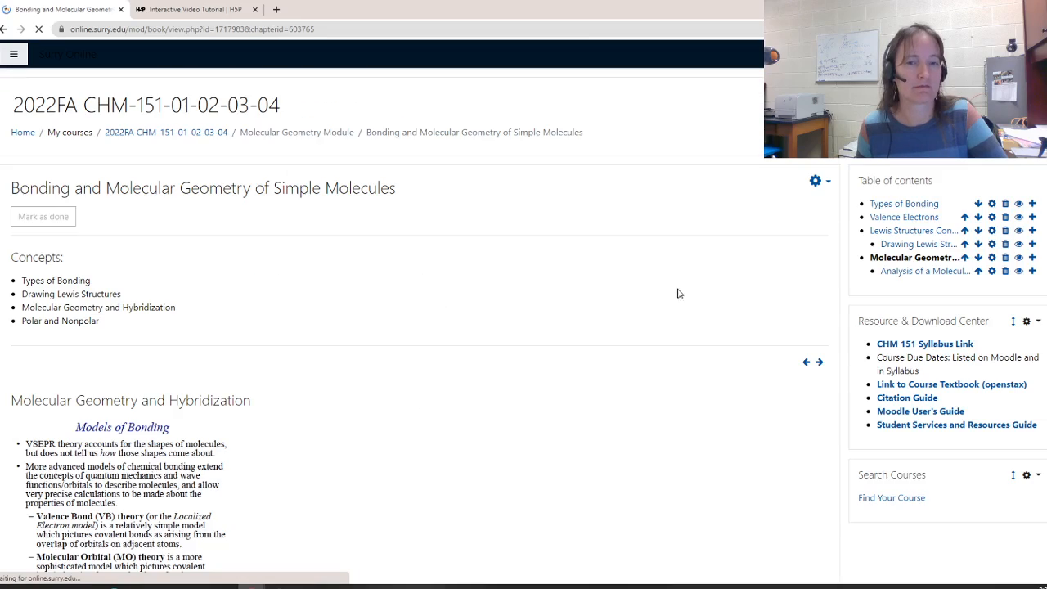
# Review the embedded tetrahedral hybridization question on the saved chapter page
pyautogui.scroll(-15, 722, 325)
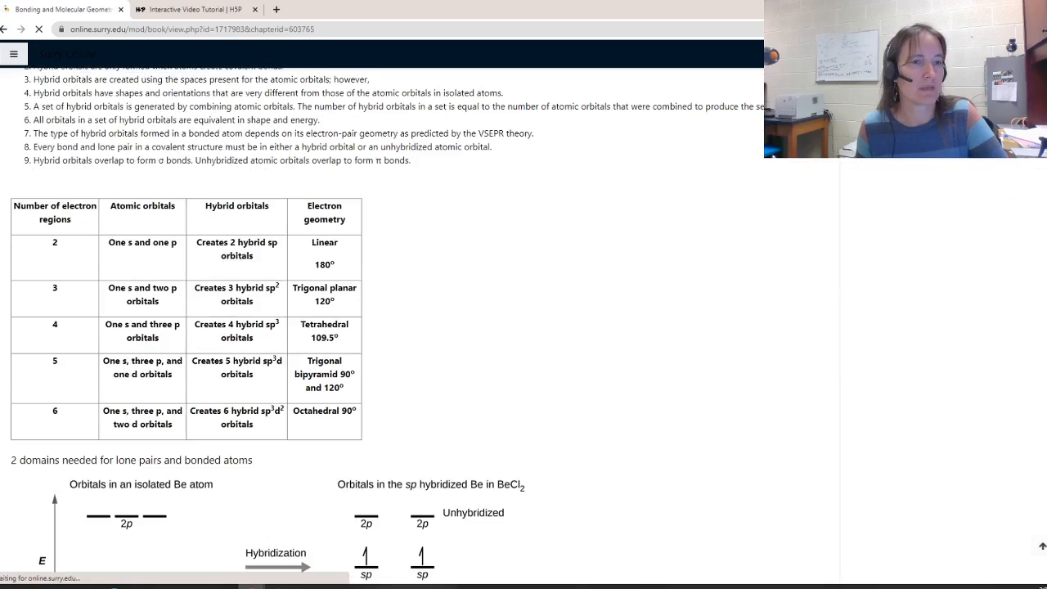
pyautogui.scroll(-15, 384, 328)
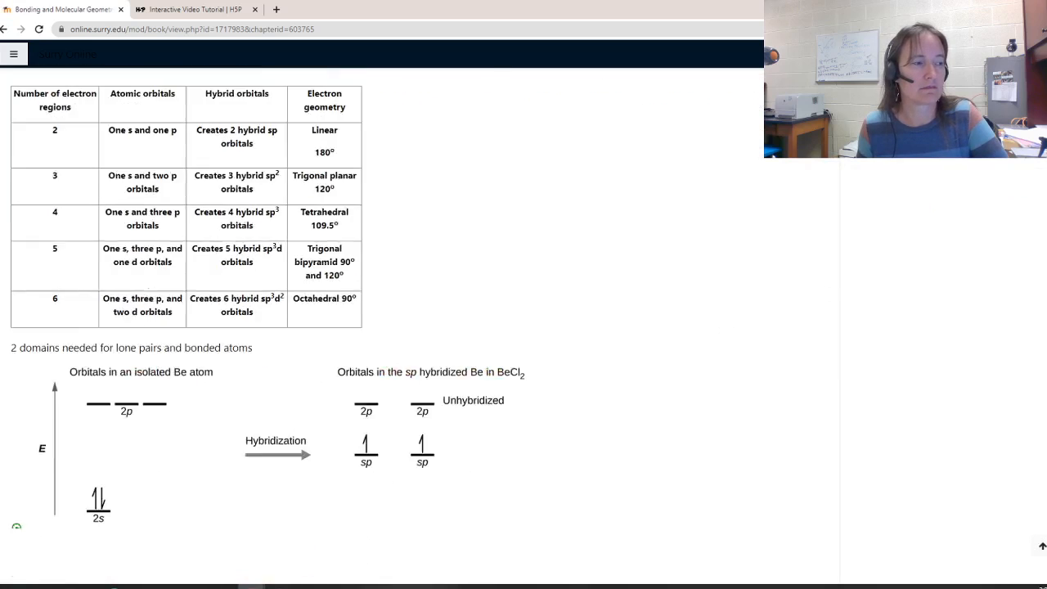
pyautogui.scroll(-10, 419, 327)
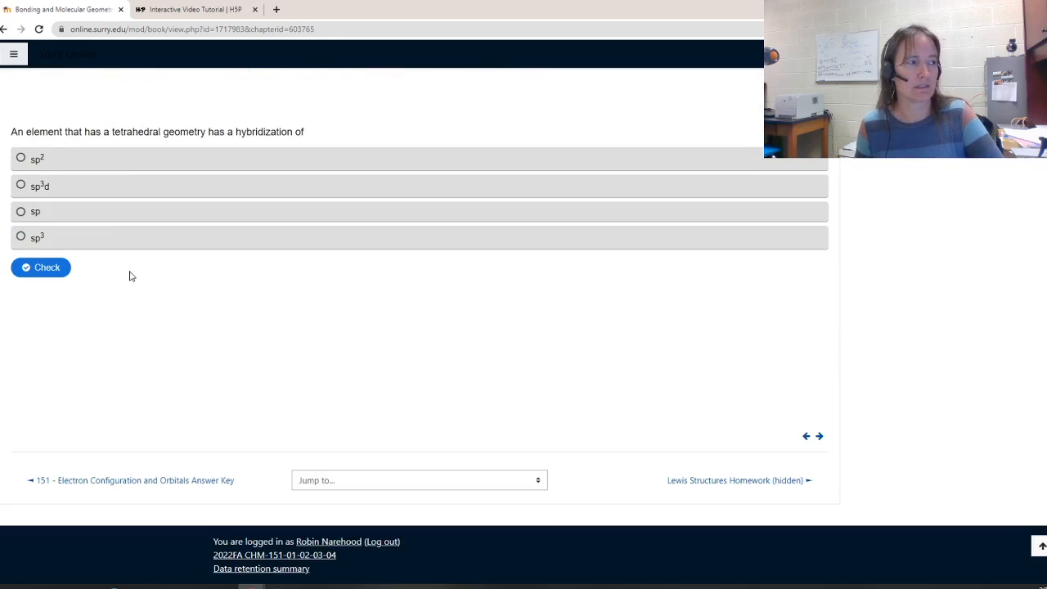
pyautogui.scroll(5, 553, 237)
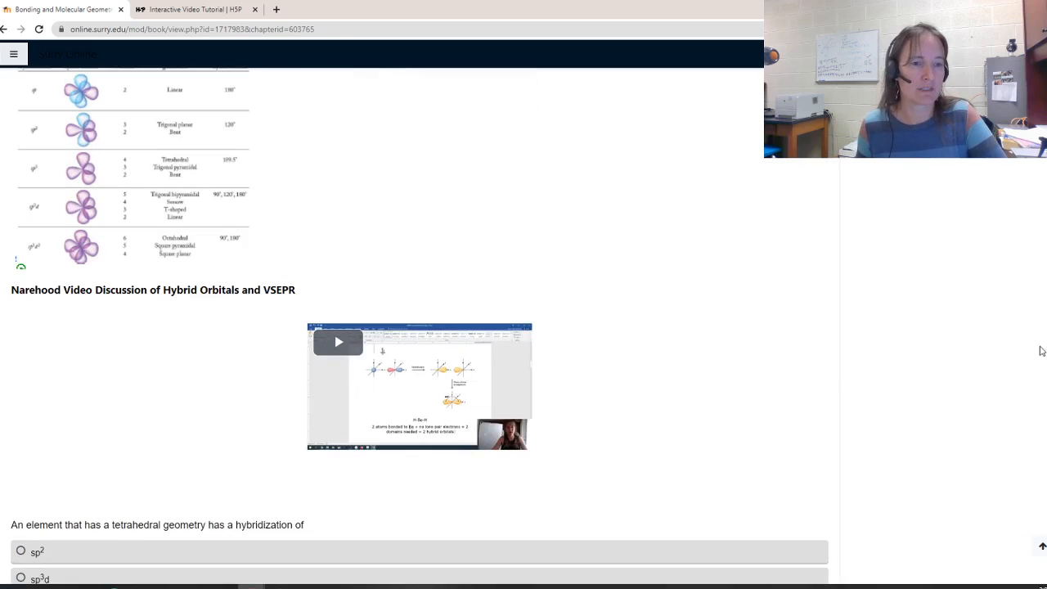
pyautogui.scroll(15, 418, 327)
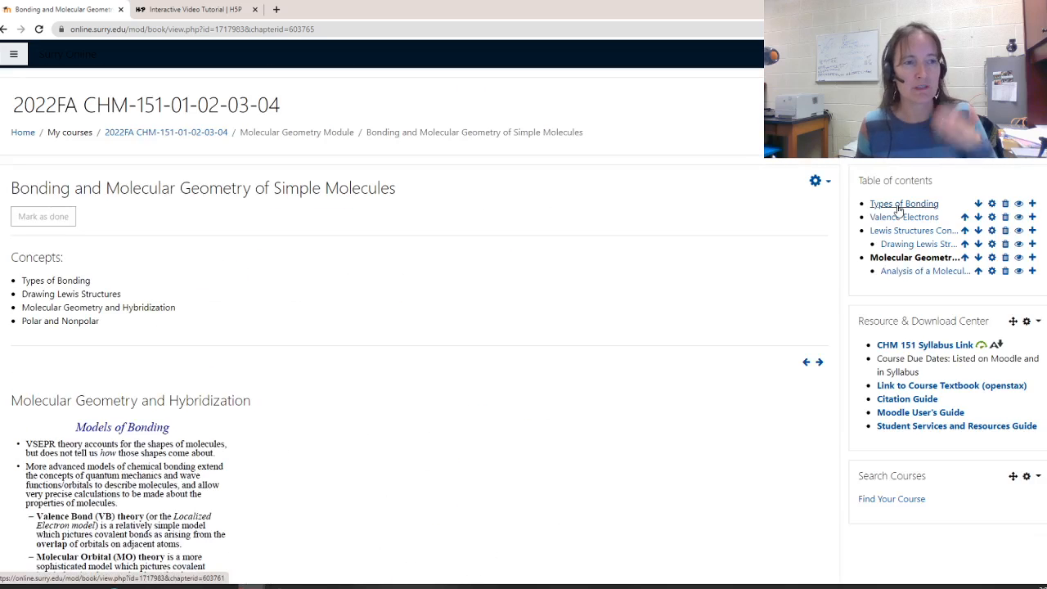
# Open the Types of Bonding chapter and look through its content
pyautogui.click(898, 208)
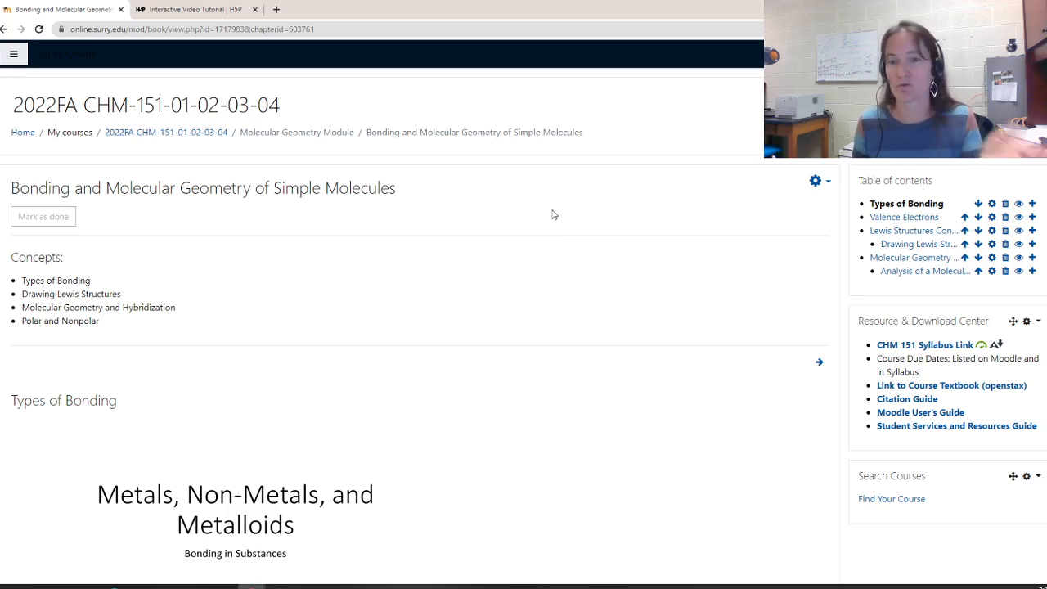
pyautogui.scroll(-15, 196, 218)
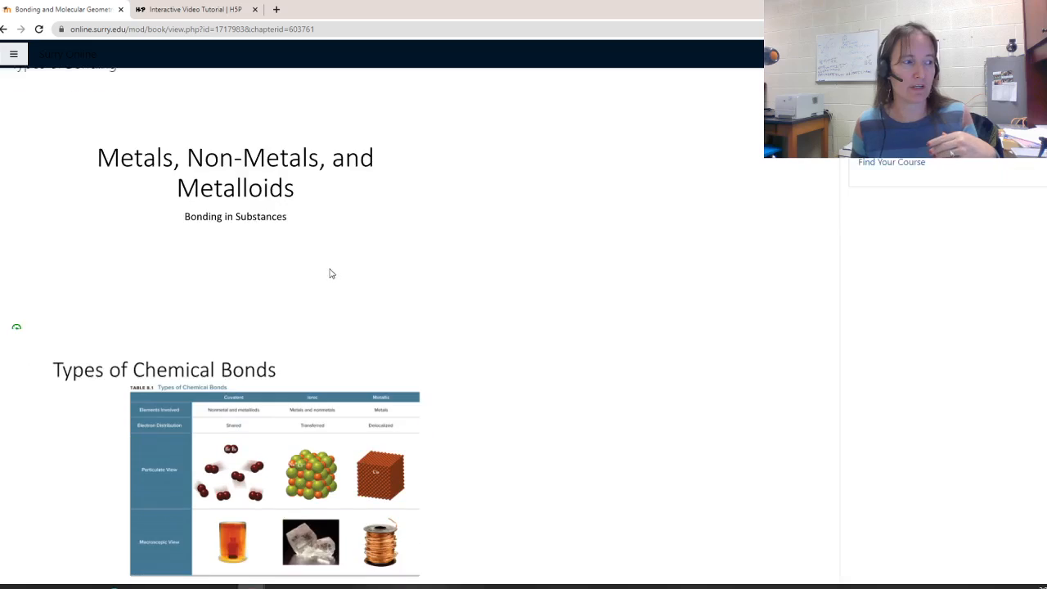
pyautogui.scroll(2, 114, 368)
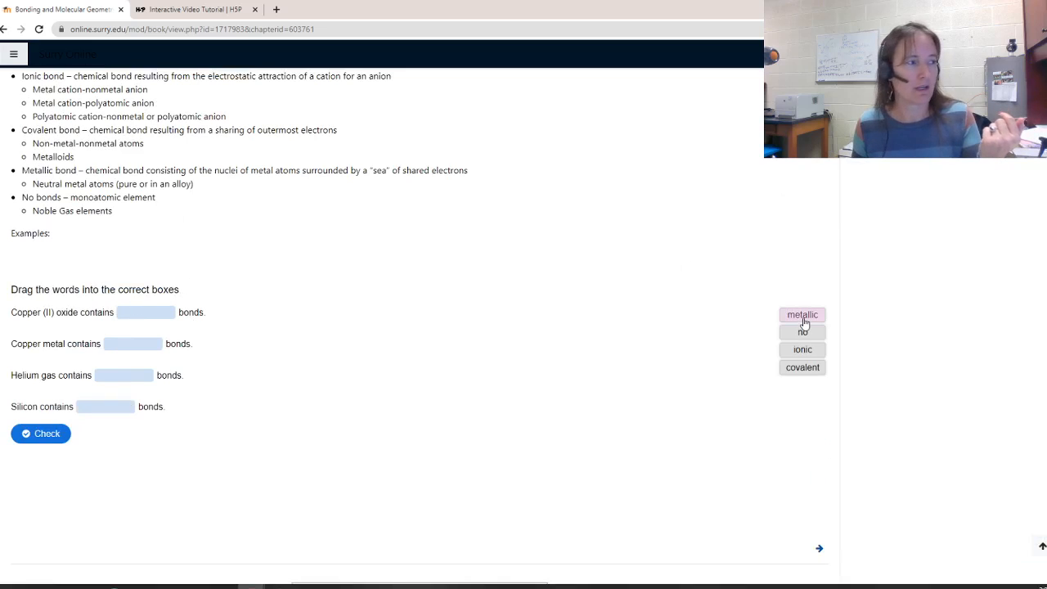
# Answer the drag-the-words activity with ionic, metallic, no and covalent for copper(II) oxide, copper metal, helium gas and silicon, and check it
pyautogui.moveTo(804, 323); pyautogui.dragTo(147, 352)
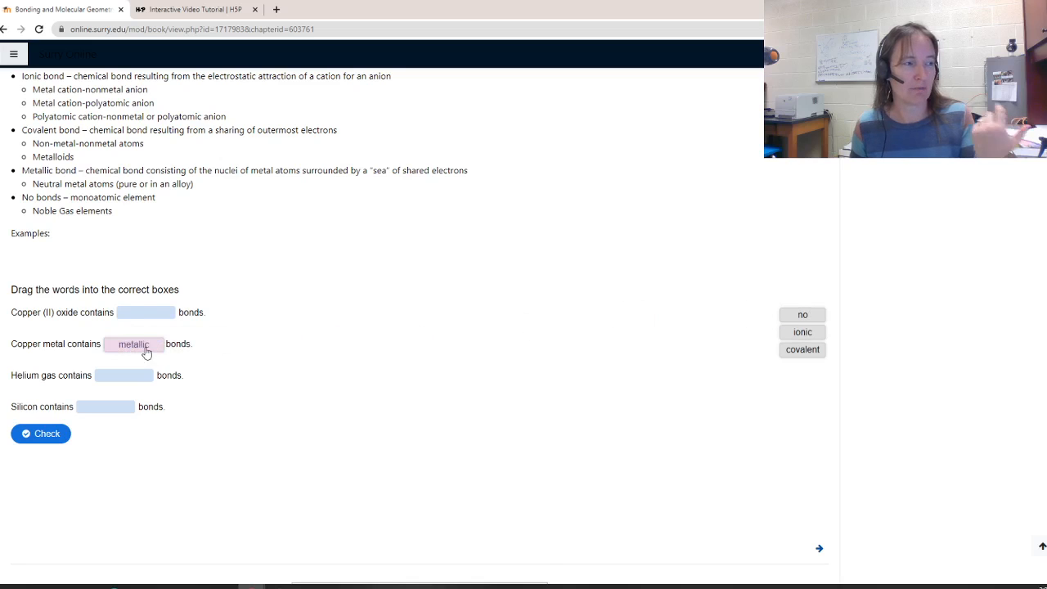
pyautogui.moveTo(818, 315); pyautogui.dragTo(140, 376)
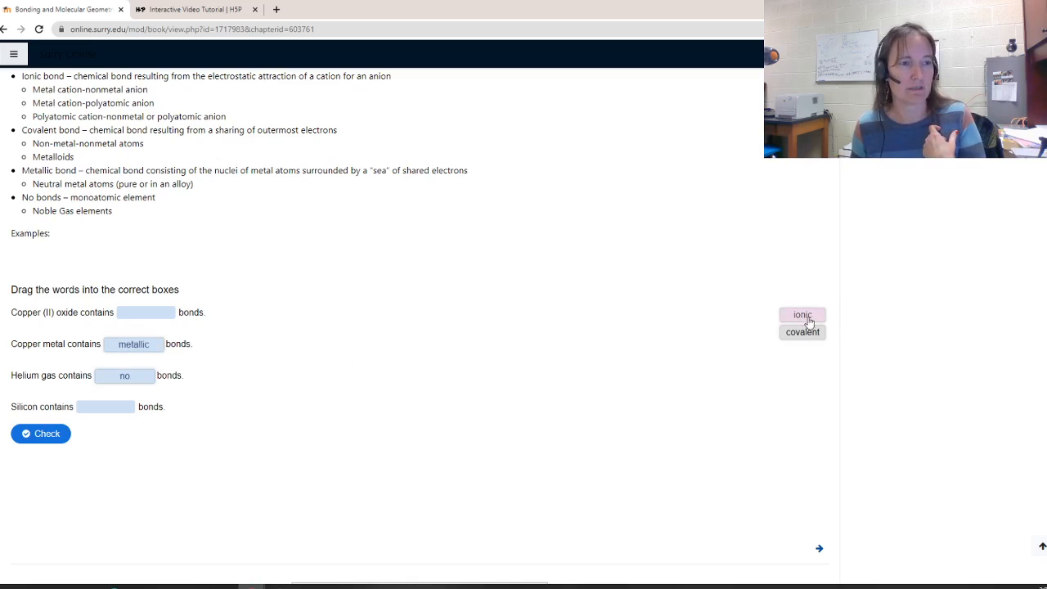
pyautogui.moveTo(808, 322); pyautogui.dragTo(147, 313)
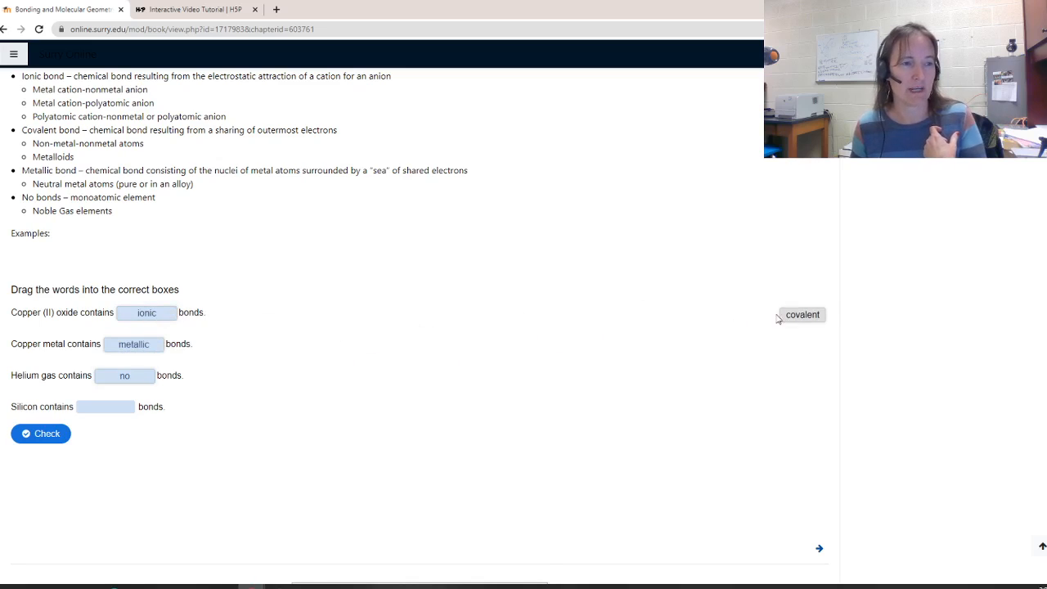
pyautogui.moveTo(803, 315); pyautogui.dragTo(97, 415)
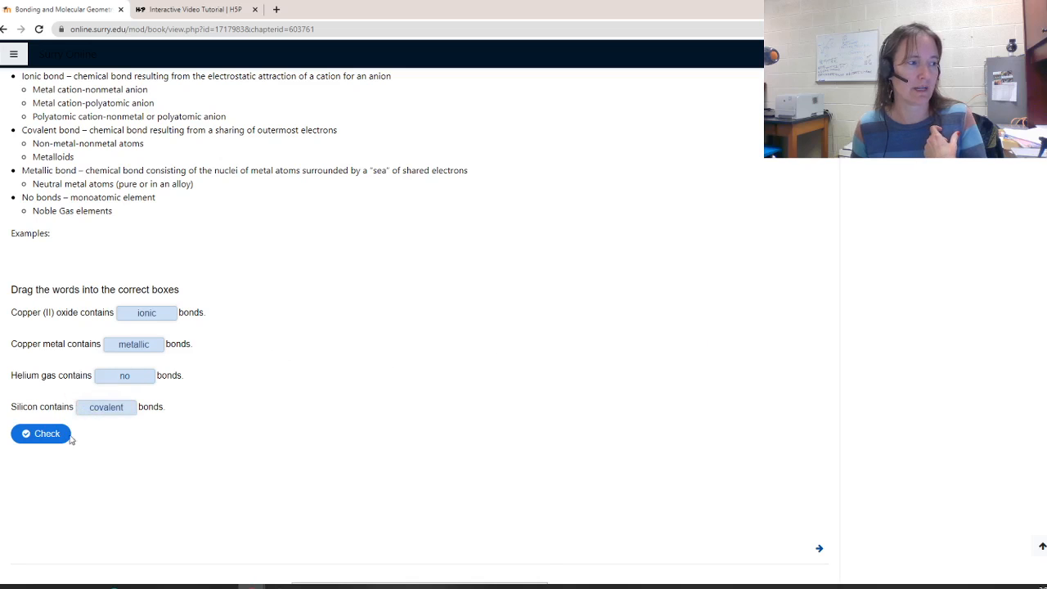
pyautogui.click(41, 437)
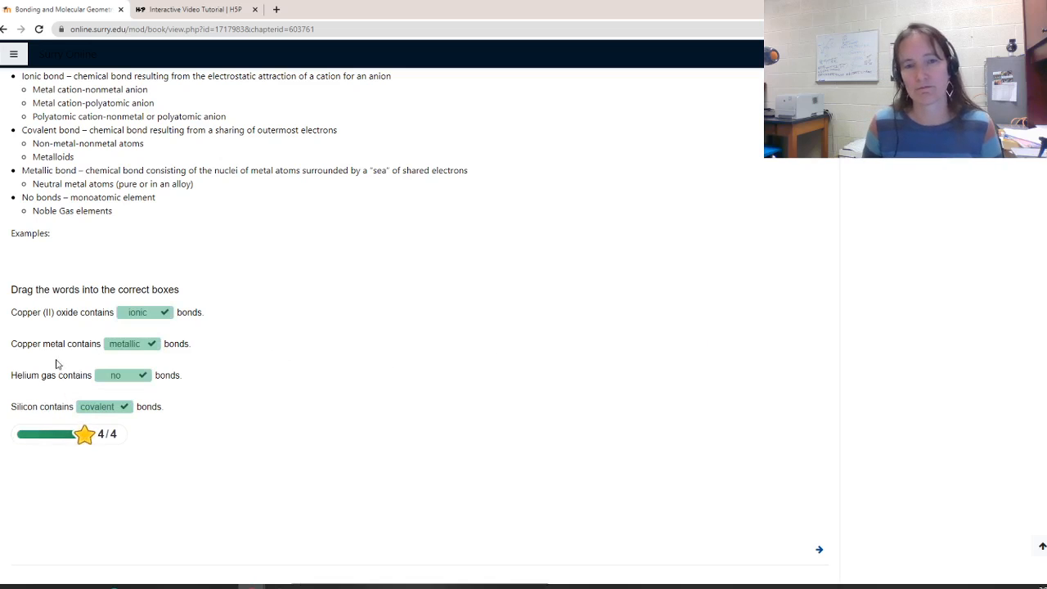